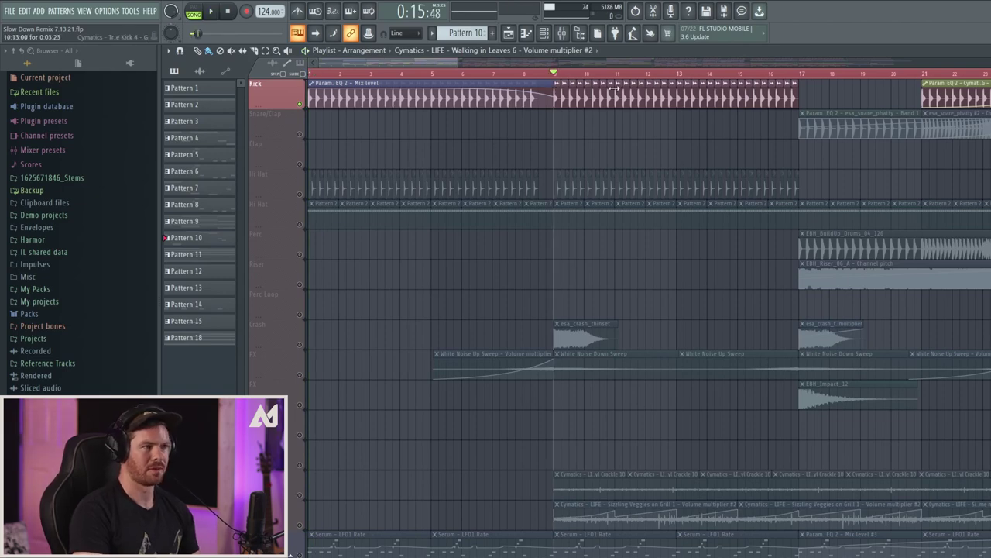
# Play the soloed Kick track from bar 9 to listen to its pattern.
pyautogui.press('space')
pyautogui.moveTo(446, 63); pyautogui.dragTo(495, 59)
pyautogui.press('space')
pyautogui.scroll(3, 400, 160)
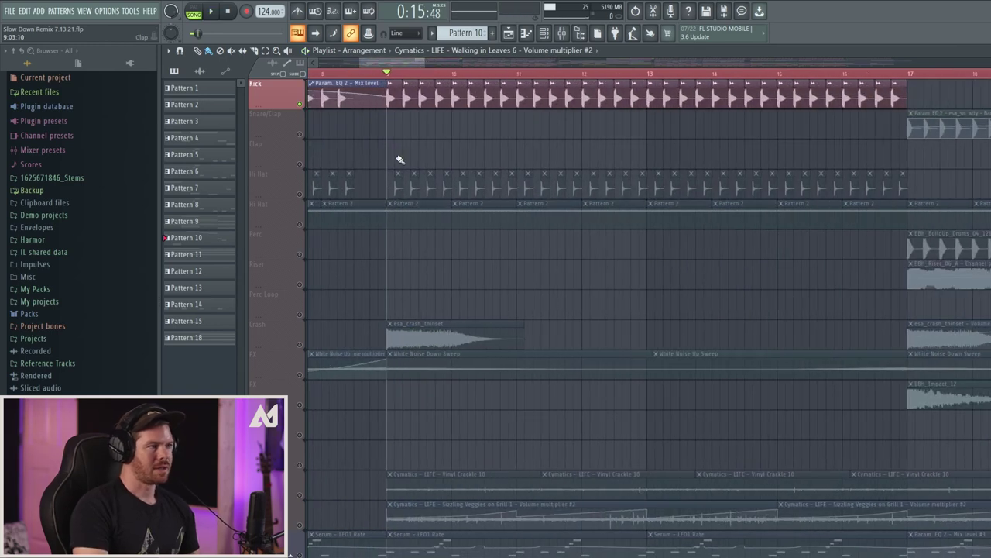
# Open the kick sample's channel settings and the Fruity Parametric EQ 2 on its mixer track to examine the high-pass band.
pyautogui.rightClick(390, 87)
pyautogui.click(419, 123)
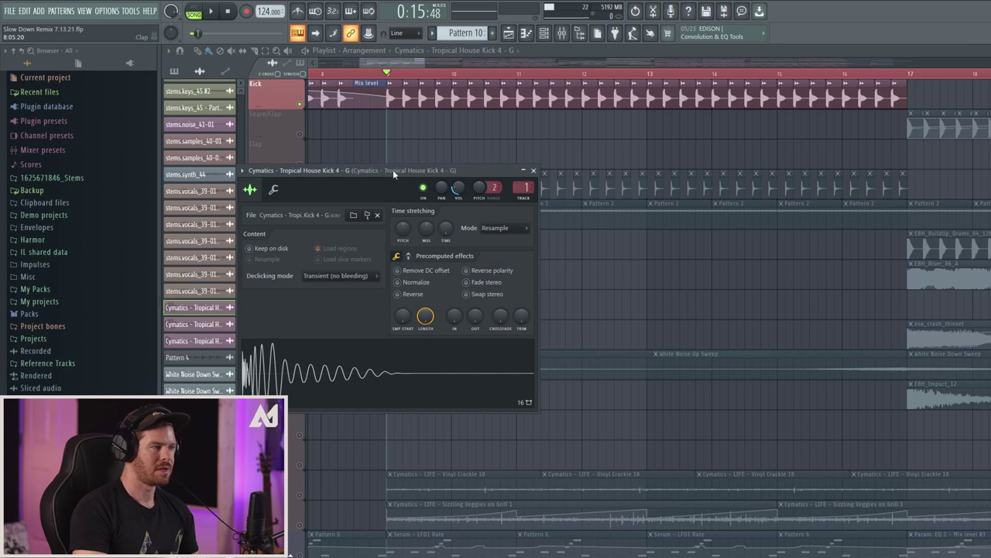
pyautogui.click(562, 33)
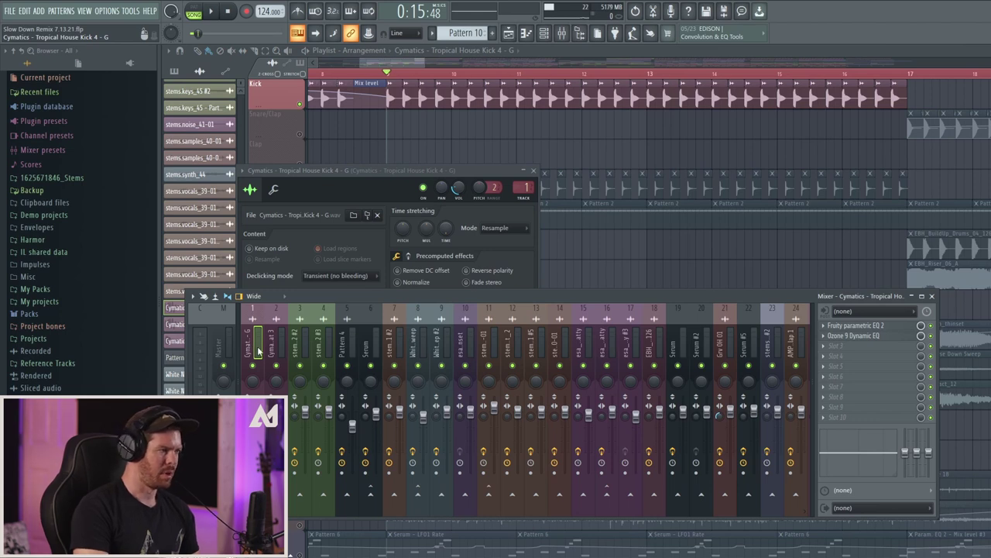
pyautogui.click(860, 326)
pyautogui.click(860, 326)
pyautogui.click(859, 326)
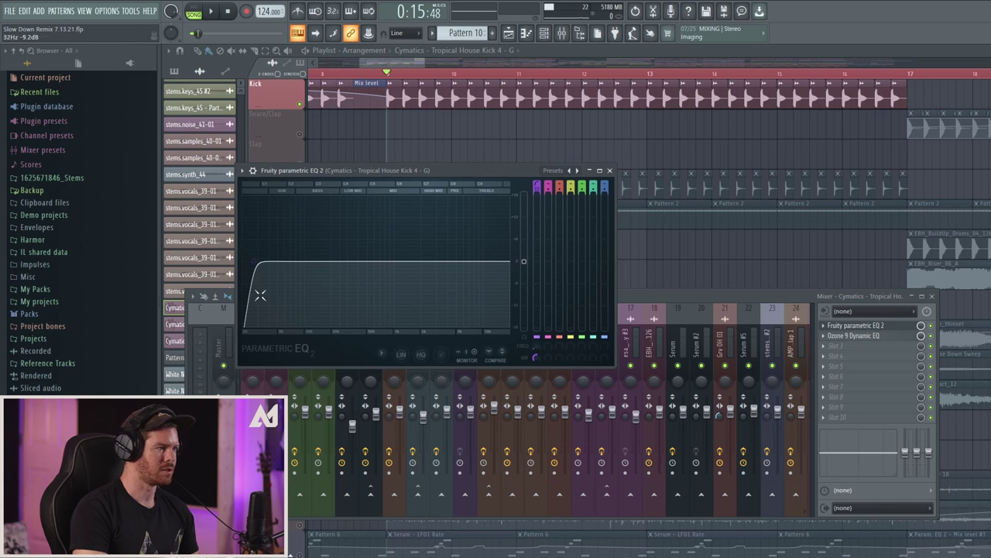
pyautogui.moveTo(249, 279)
pyautogui.mouseDown()
pyautogui.moveTo(251, 261)
pyautogui.moveTo(241, 289)
pyautogui.moveTo(258, 266)
pyautogui.mouseUp()
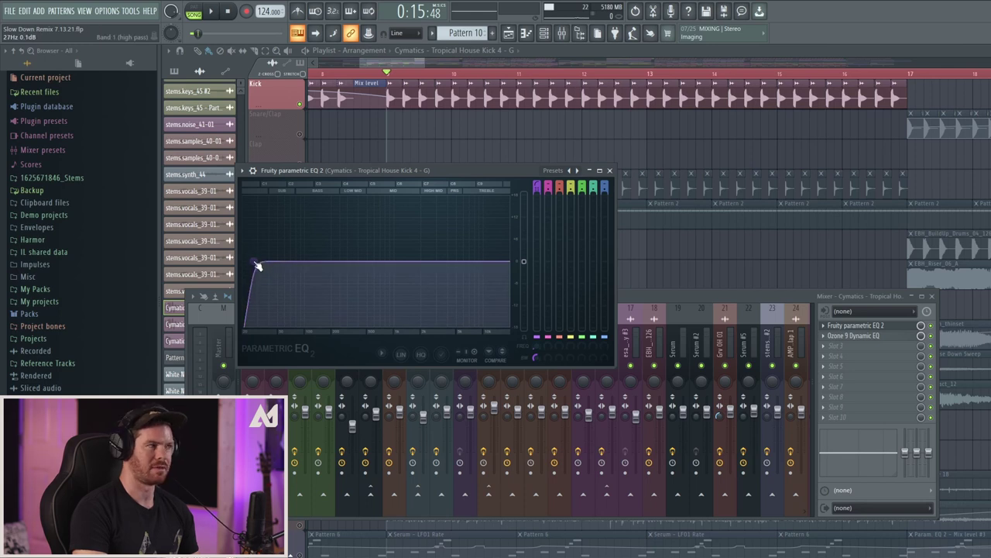
# Swap the kick's parametric EQ view for its Ozone 9 Dynamic EQ and play the kick through it to examine the processing.
pyautogui.click(609, 169)
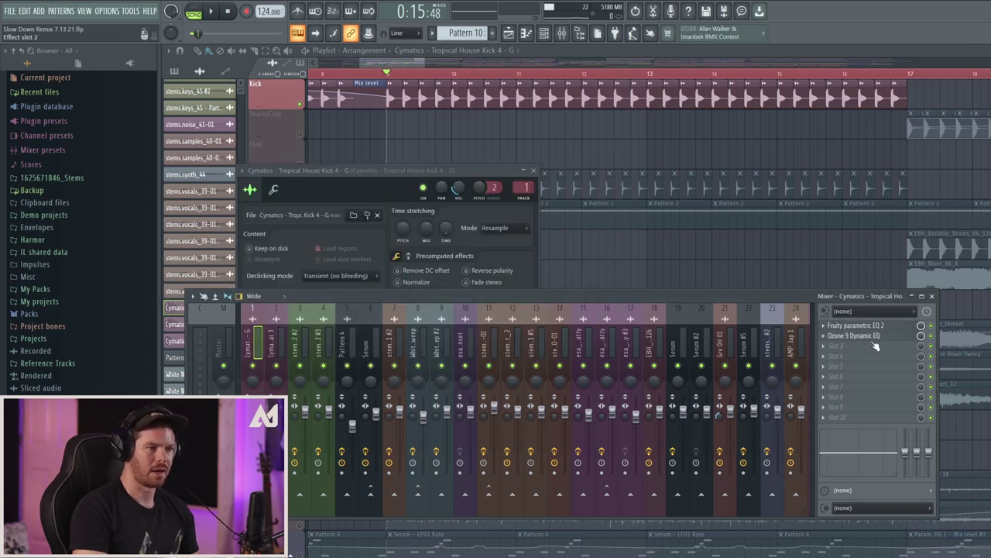
pyautogui.click(860, 335)
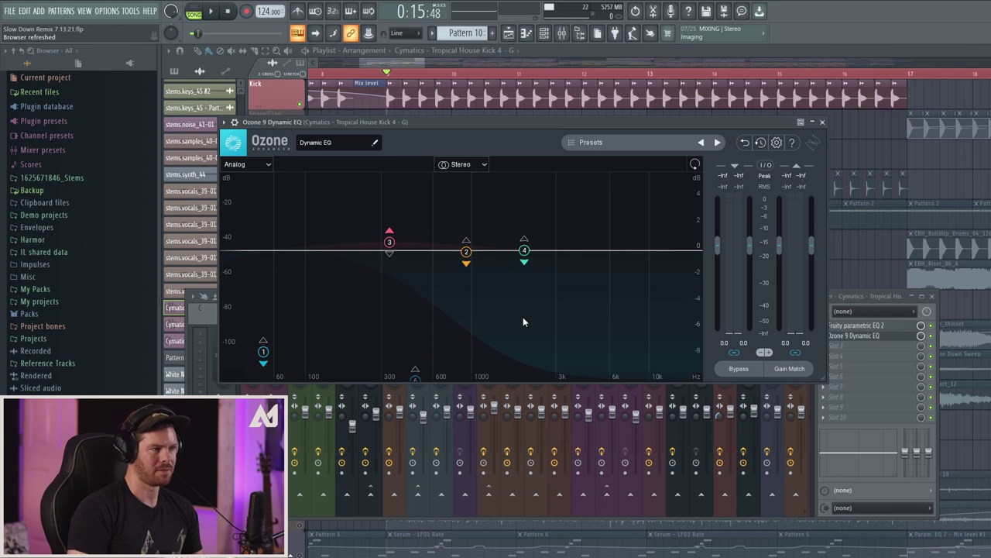
pyautogui.press('space')
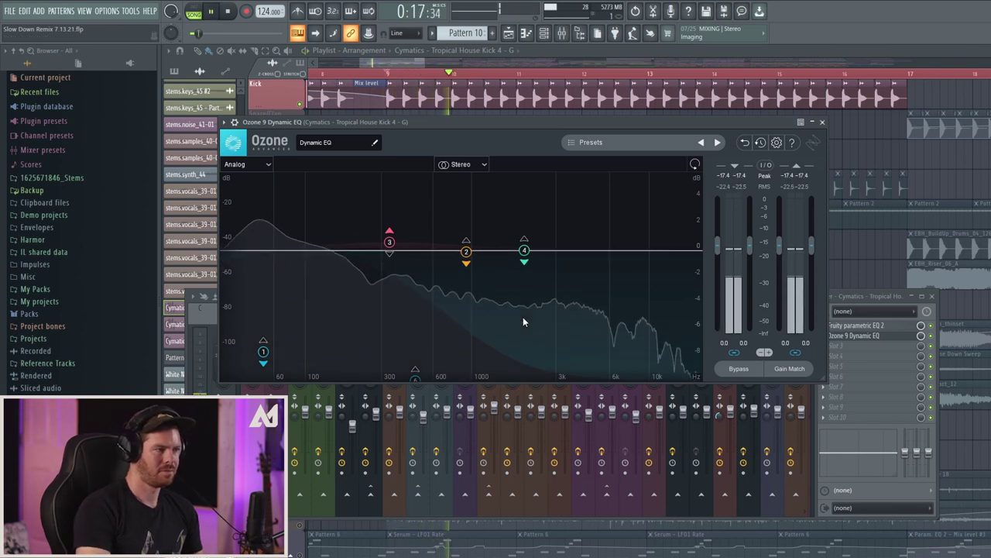
pyautogui.click(935, 336)
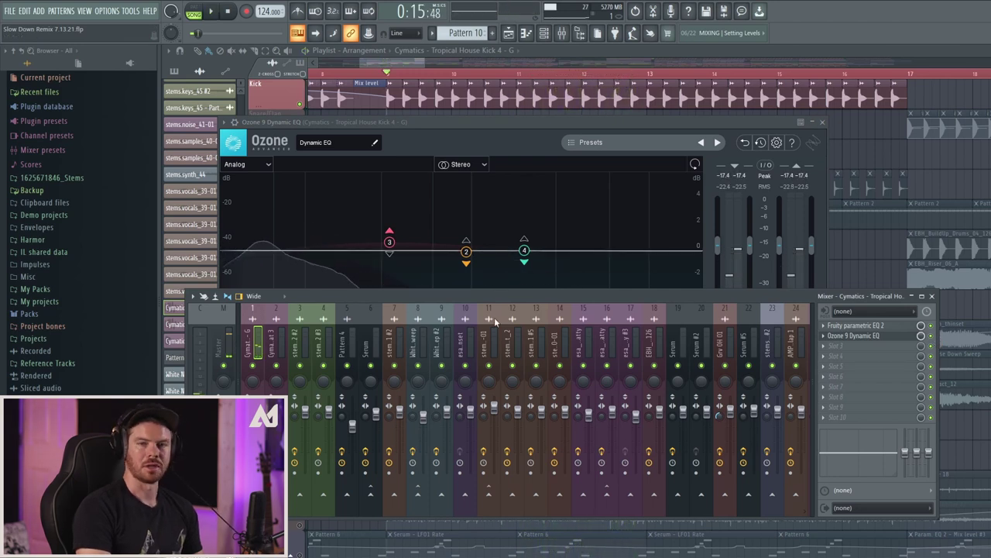
pyautogui.press('F12')
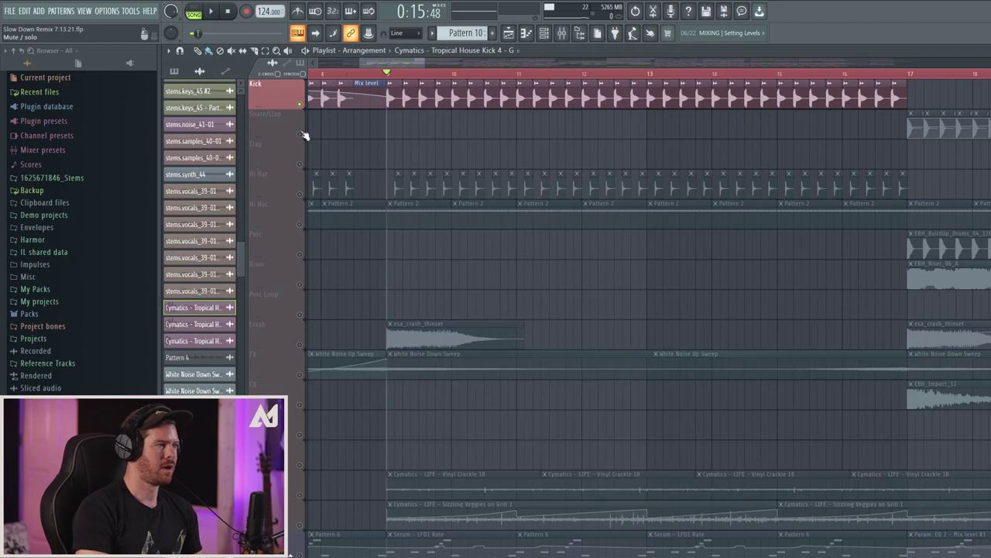
# Unmute the Snare/Clap track and play the build-up from bar 17.
pyautogui.moveTo(394, 61); pyautogui.dragTo(474, 63)
pyautogui.click(360, 73)
pyautogui.press('space')
pyautogui.press('space')
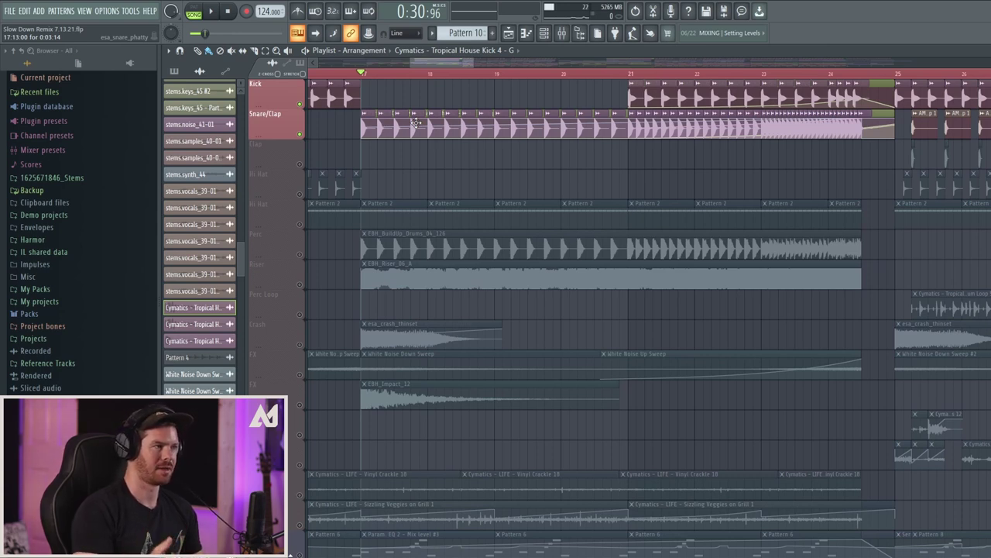
# Set the fade out of the esa_snare_phatty sample to 0% and play the build-up to hear the full tail.
pyautogui.click(365, 114)
pyautogui.click(390, 155)
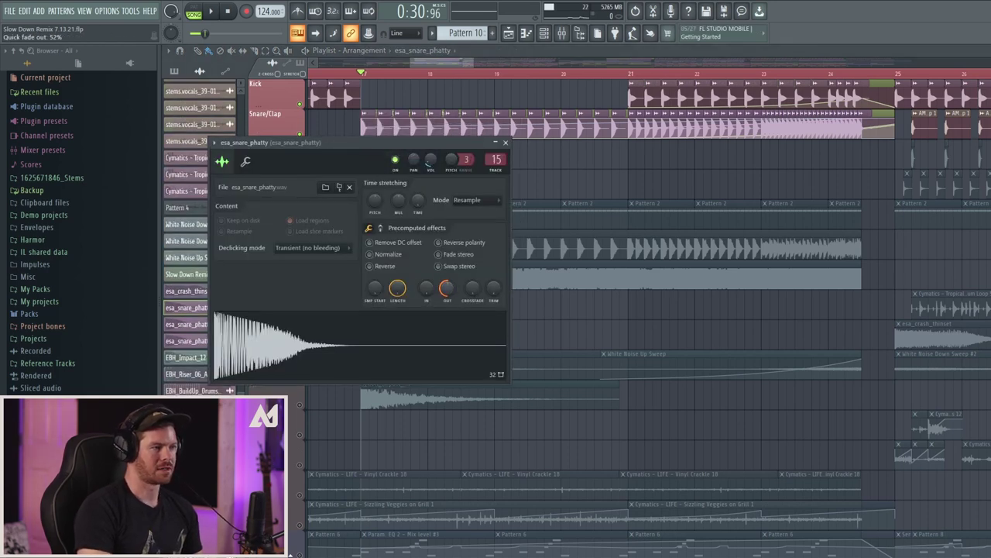
pyautogui.moveTo(447, 288); pyautogui.dragTo(449, 294)
pyautogui.press('space')
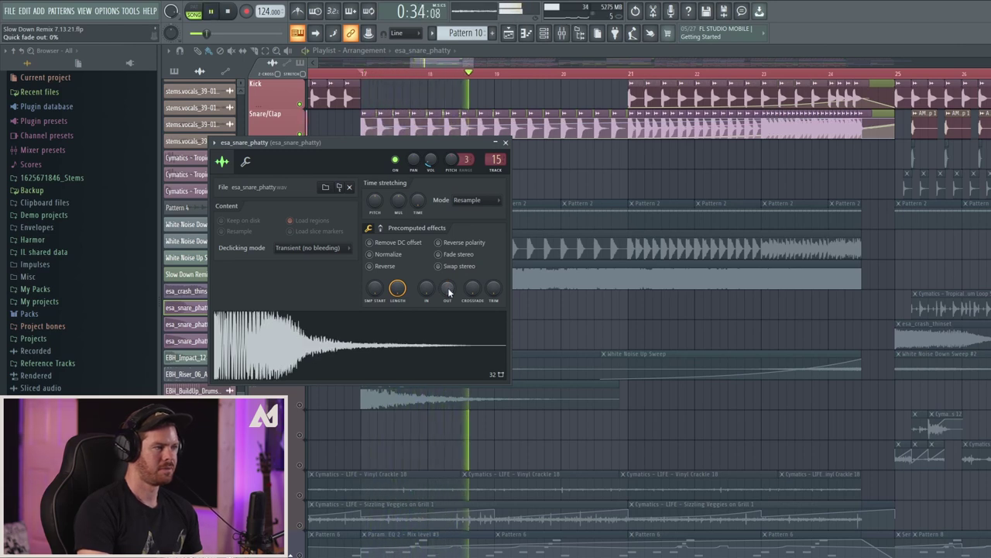
pyautogui.press('space')
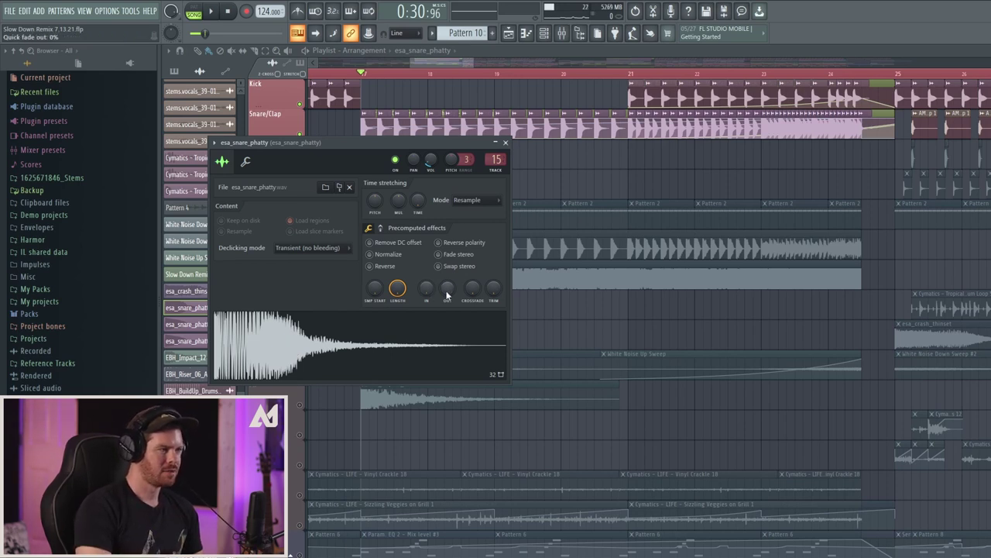
# Set the snare sample's fade out to 52% and play the build-up again.
pyautogui.moveTo(447, 288); pyautogui.dragTo(447, 263)
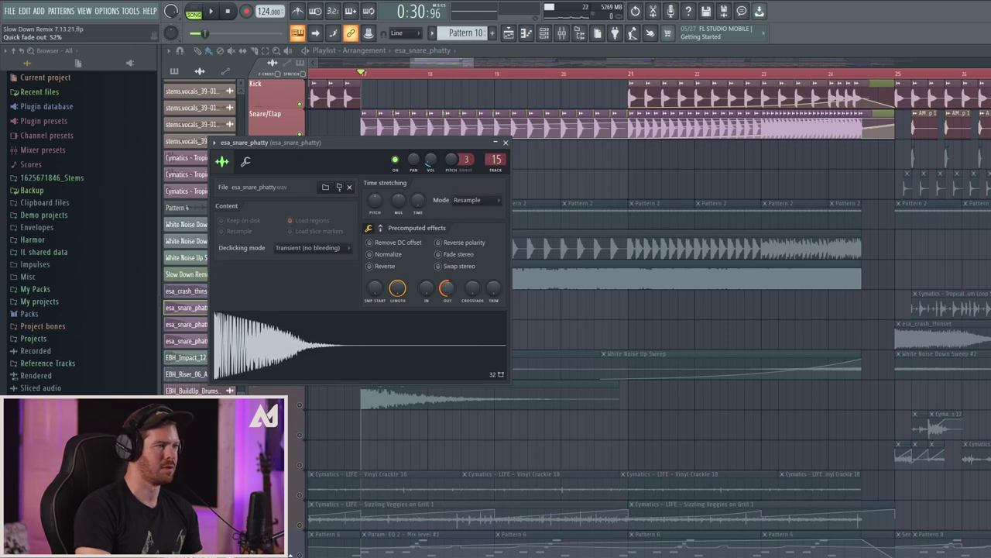
pyautogui.press('space')
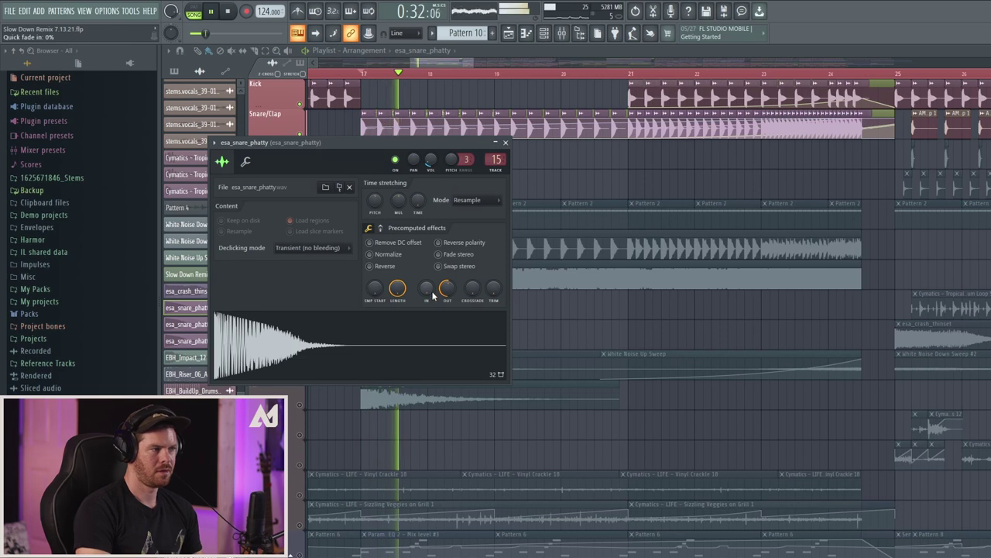
pyautogui.press('space')
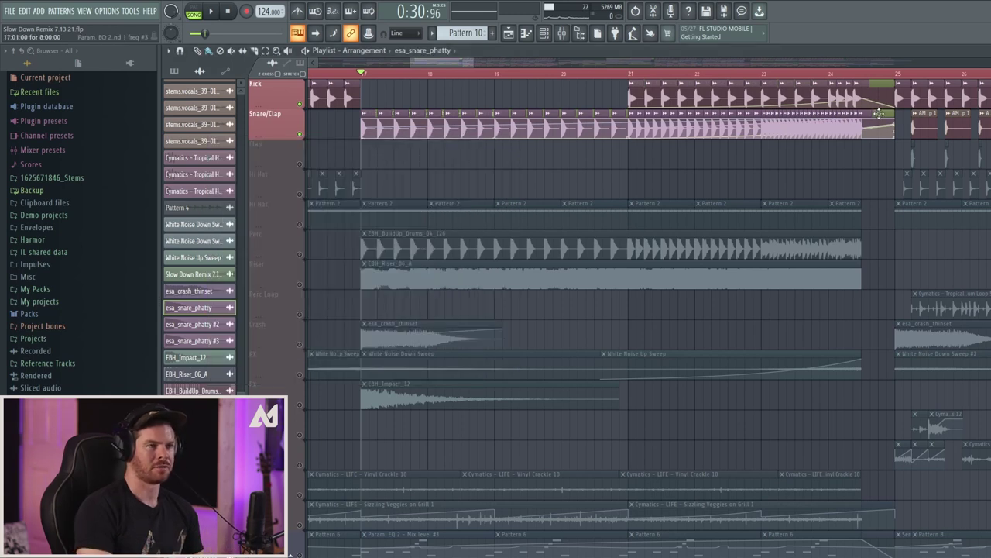
# Bring up the snare's EQ Band 1 frequency automation clip and play the automated build-up from bar 21.
pyautogui.click(882, 114)
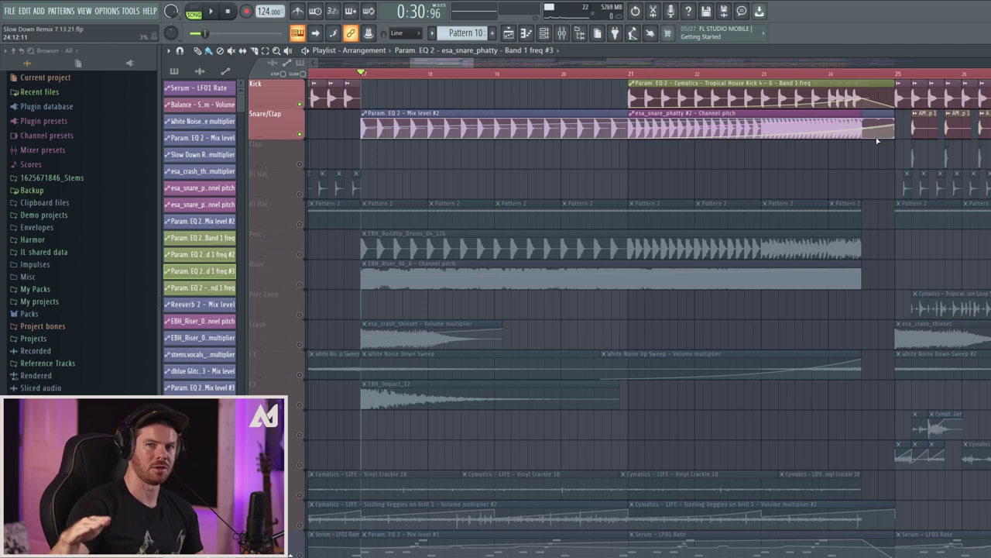
pyautogui.click(629, 74)
pyautogui.press('space')
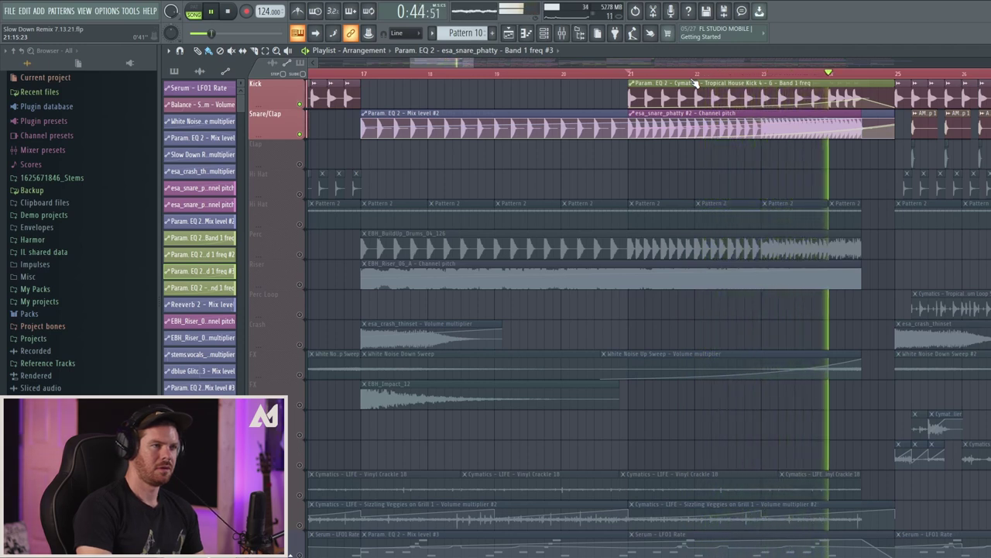
pyautogui.click(618, 75)
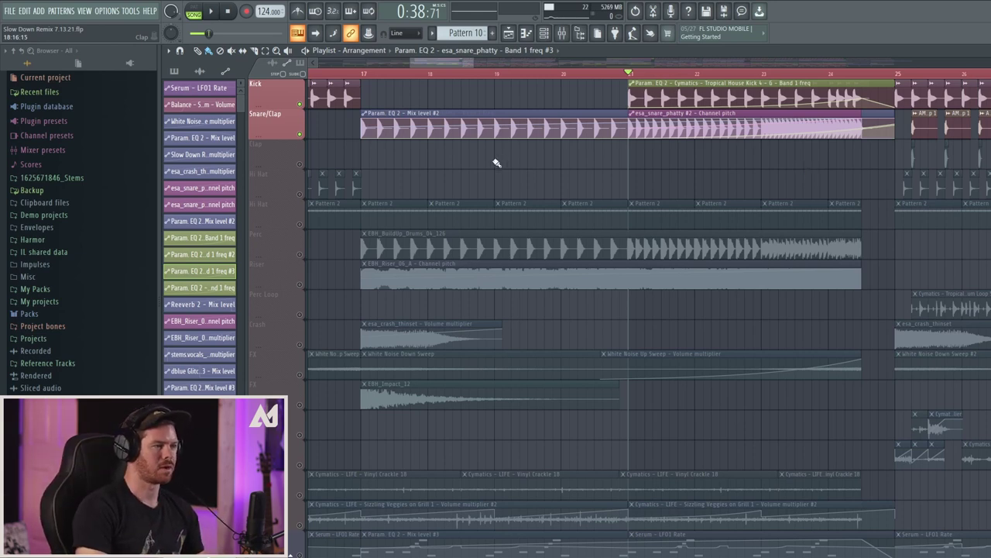
# Play the build-up from bar 17 while switching the Perc track on and off to compare the snare layering.
pyautogui.click(301, 255)
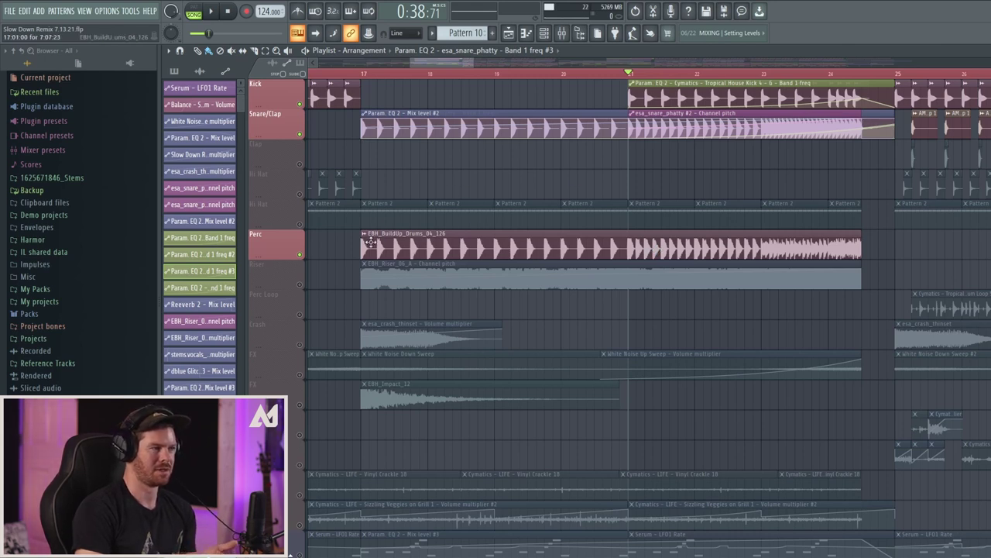
pyautogui.click(364, 76)
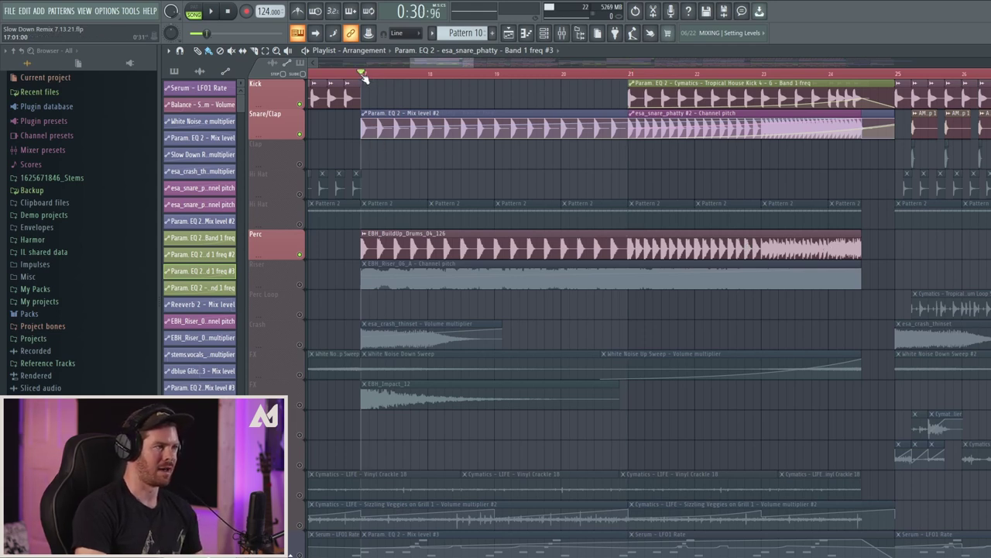
pyautogui.click(299, 253)
pyautogui.press('space')
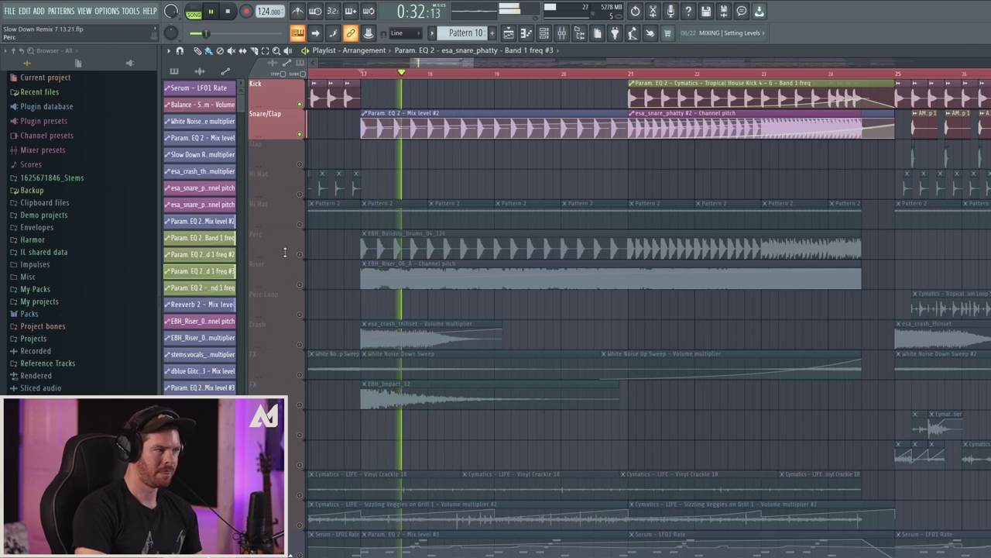
pyautogui.click(299, 254)
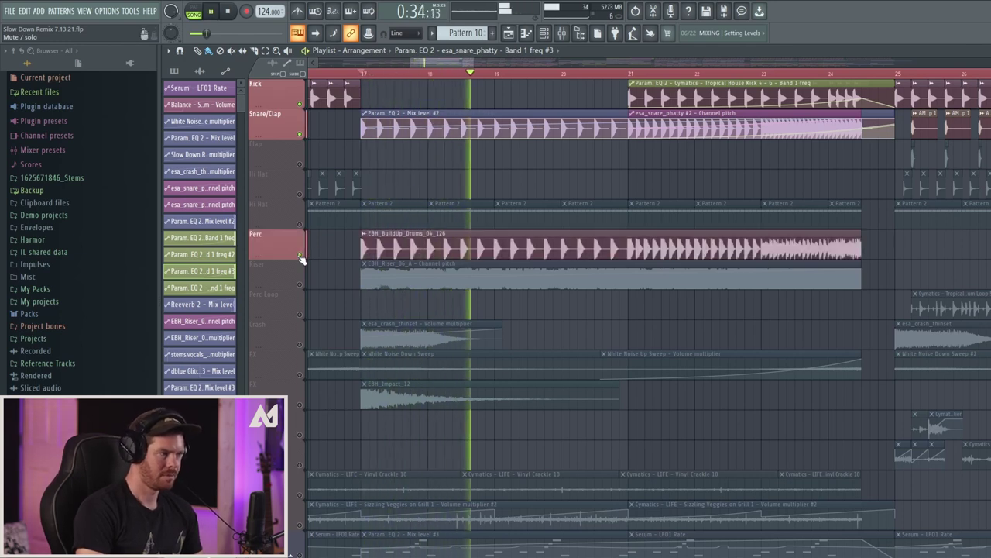
pyautogui.click(299, 254)
pyautogui.press('space')
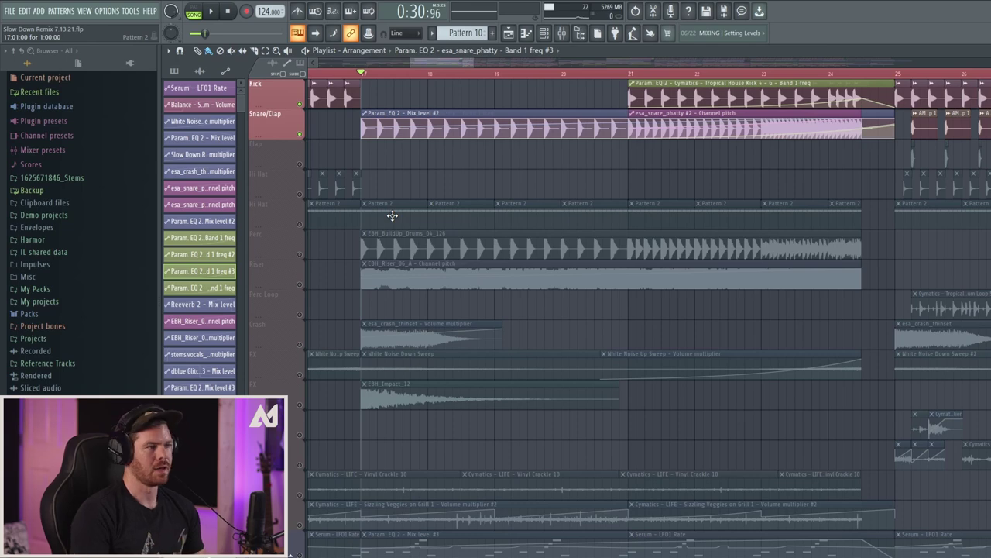
# Play the kick and clap section of the drop from bar 25.
pyautogui.moveTo(438, 61); pyautogui.dragTo(507, 63)
pyautogui.click(390, 76)
pyautogui.press('space')
pyautogui.press('space')
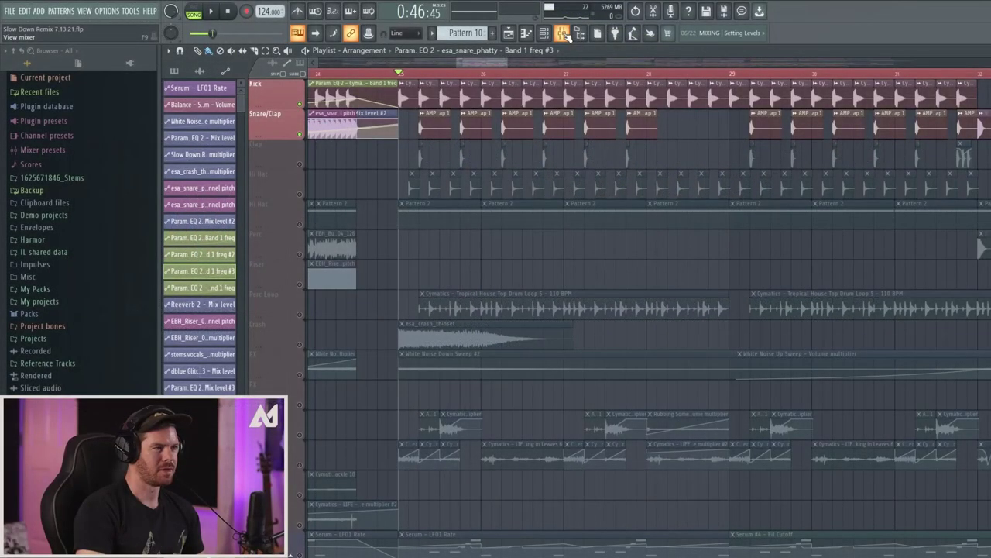
# Add Ozone Imager to the second effect slot of the AMP - Trap Clap 1 mixer track.
pyautogui.click(563, 35)
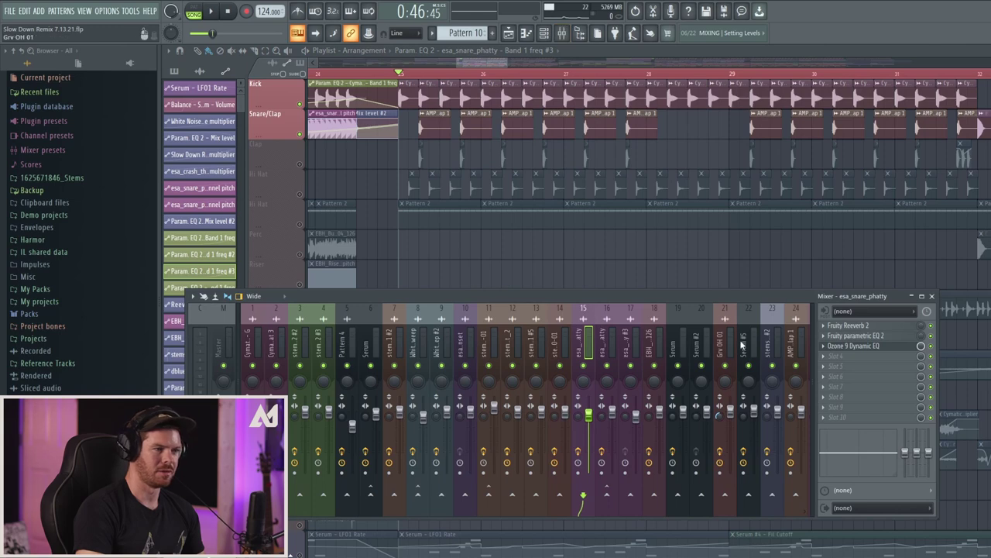
pyautogui.click(788, 346)
pyautogui.click(857, 337)
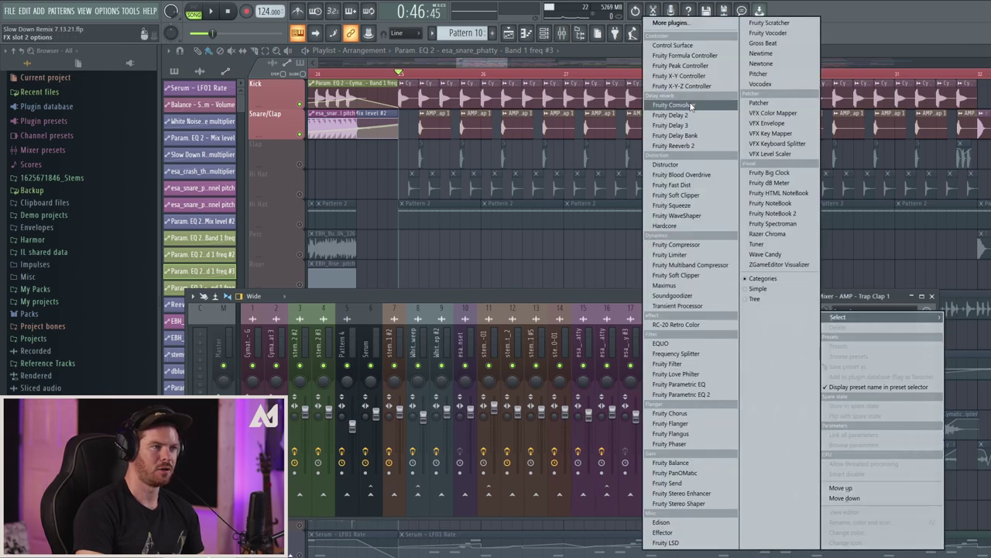
pyautogui.click(674, 21)
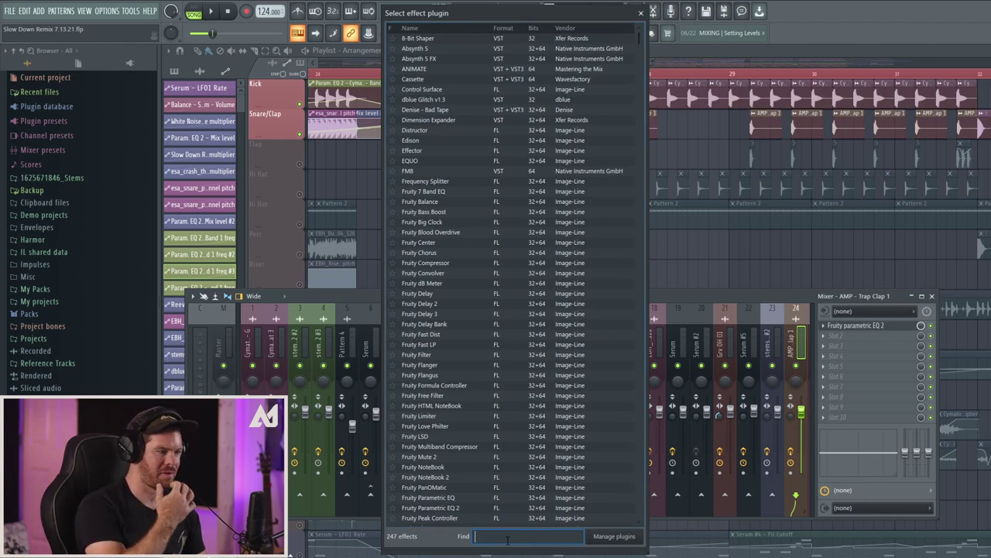
pyautogui.write('ozone')
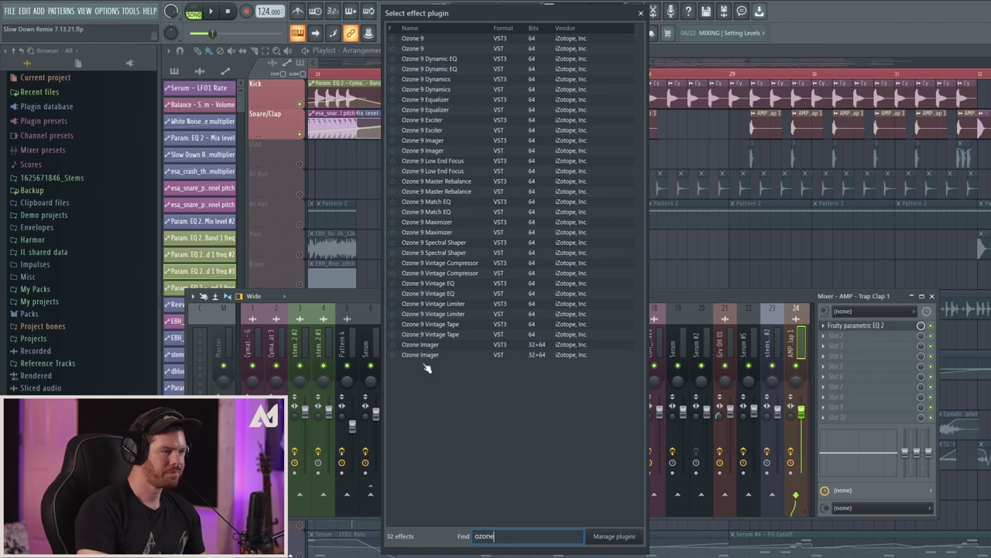
pyautogui.doubleClick(427, 354)
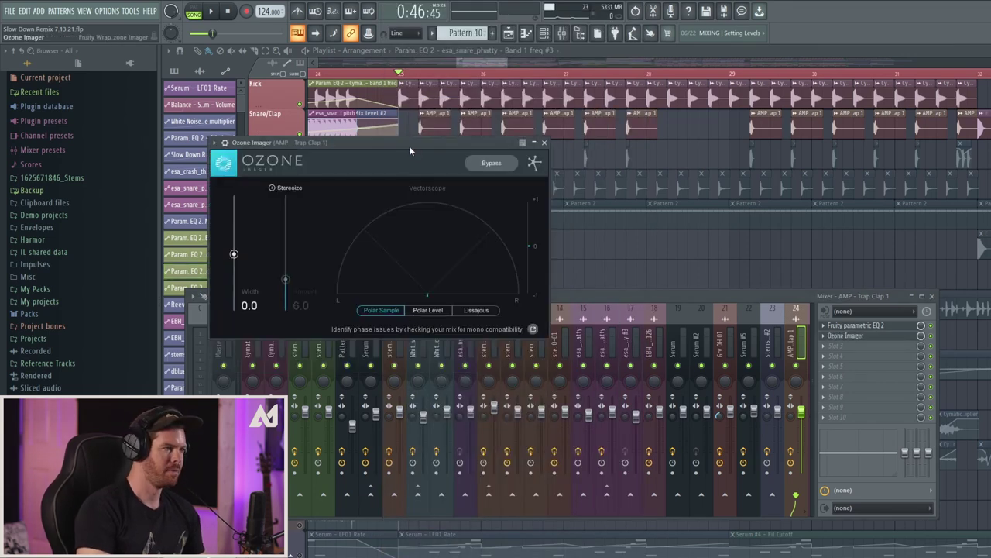
# Enable Stereoize and set the Width to 51.9 in the clap's Ozone Imager, comparing it with the bypassed sound during playback.
pyautogui.click(301, 188)
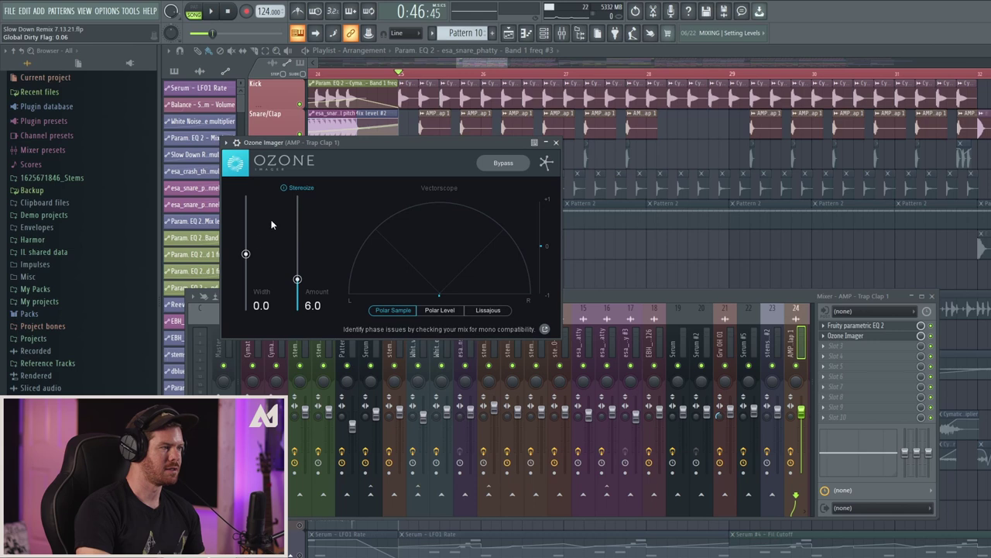
pyautogui.moveTo(247, 256); pyautogui.dragTo(248, 238)
pyautogui.press('space')
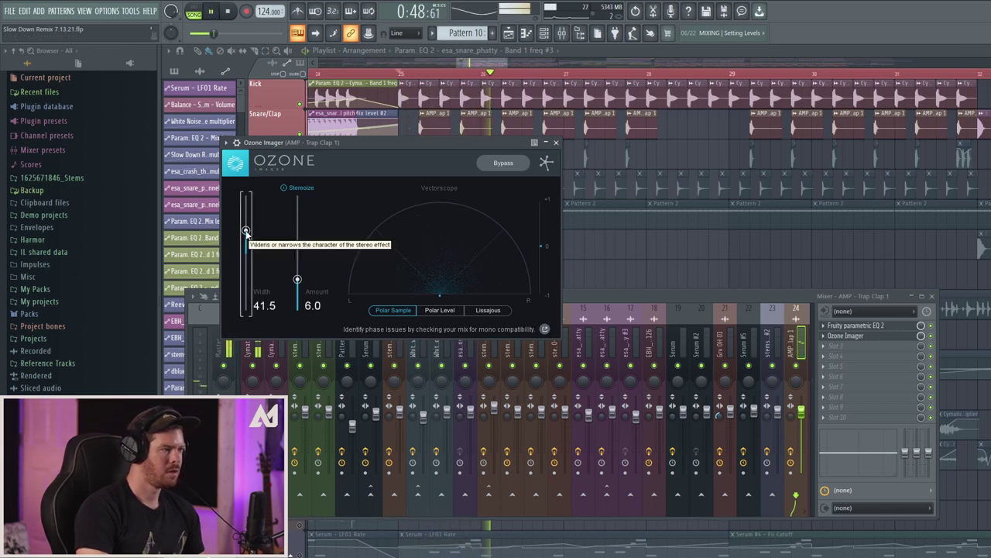
pyautogui.moveTo(246, 230); pyautogui.dragTo(246, 225)
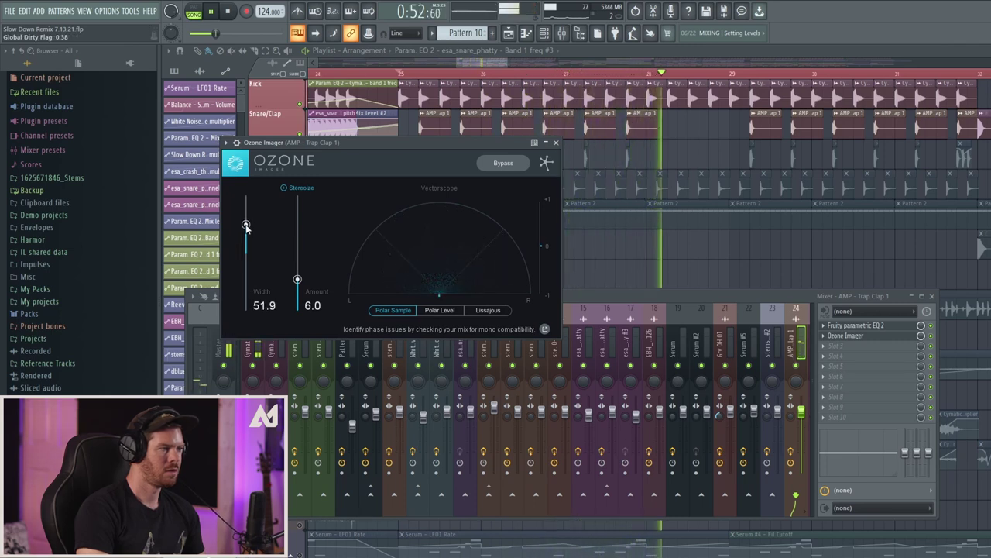
pyautogui.click(934, 340)
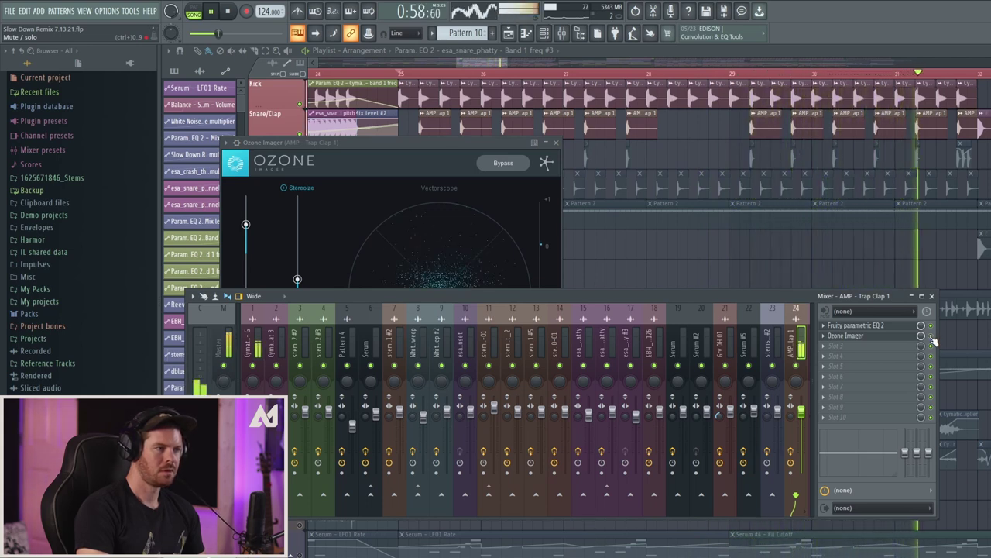
# Sum the master to mono to compare the clap with and without Ozone Imager, and restore the master's stereo separation.
pyautogui.press('space')
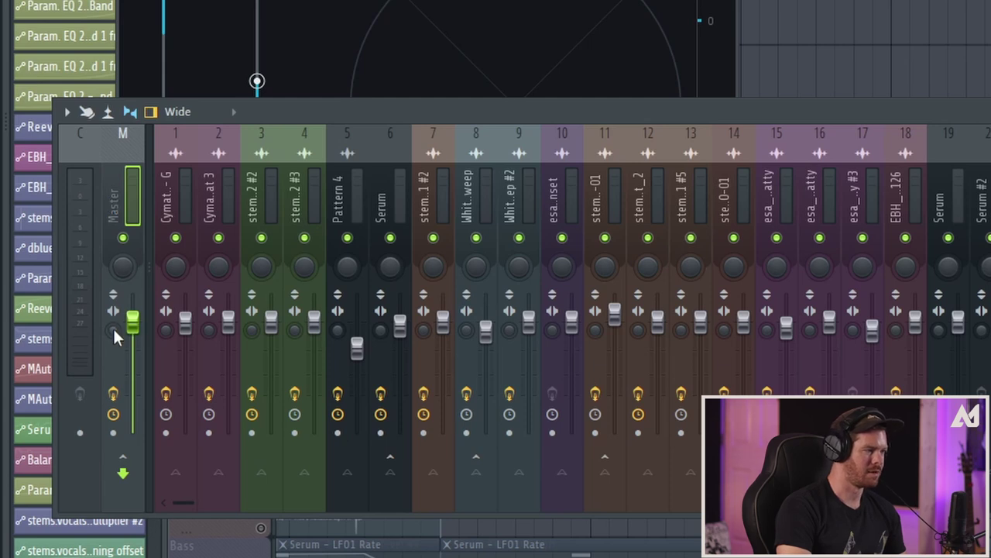
pyautogui.moveTo(114, 331); pyautogui.dragTo(115, 293)
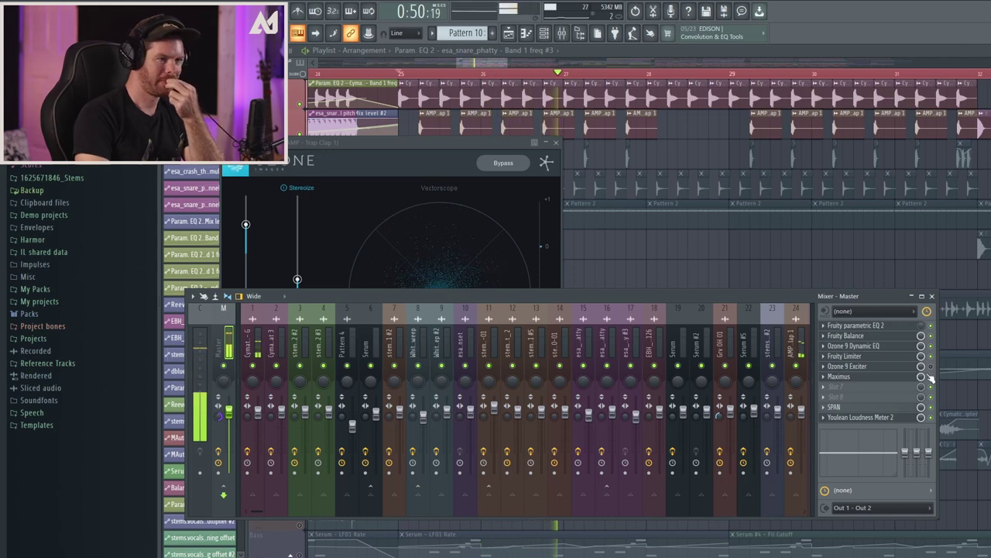
pyautogui.click(797, 346)
pyautogui.click(931, 337)
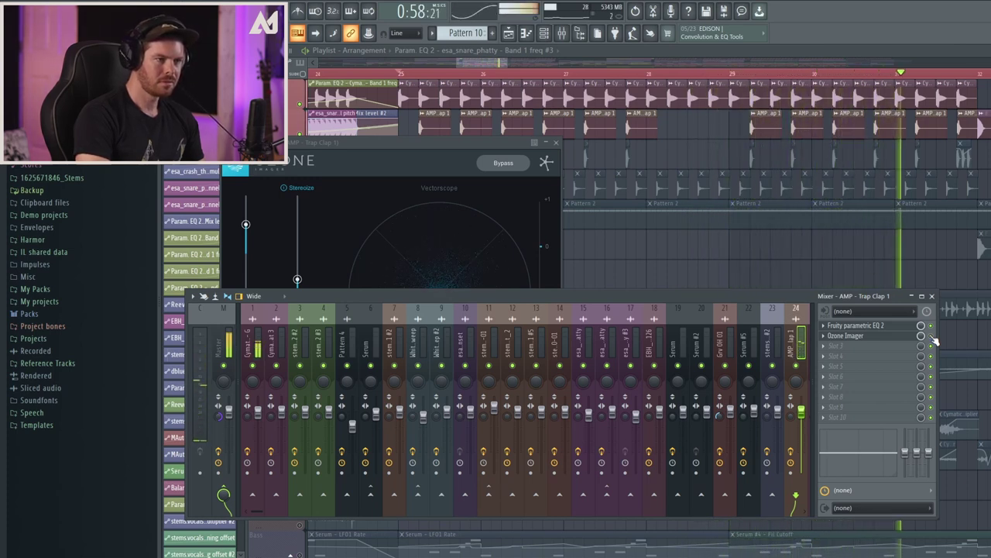
pyautogui.press('space')
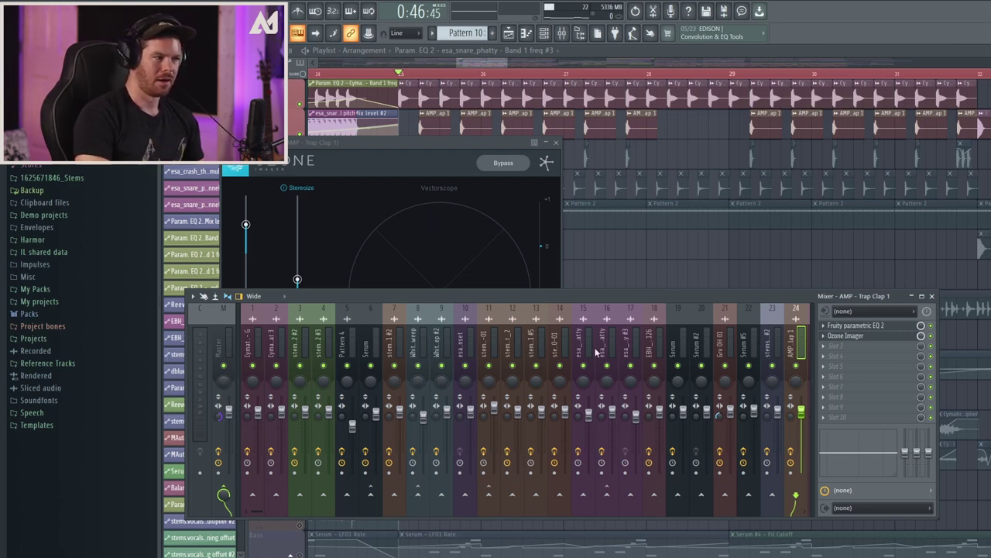
pyautogui.click(220, 417)
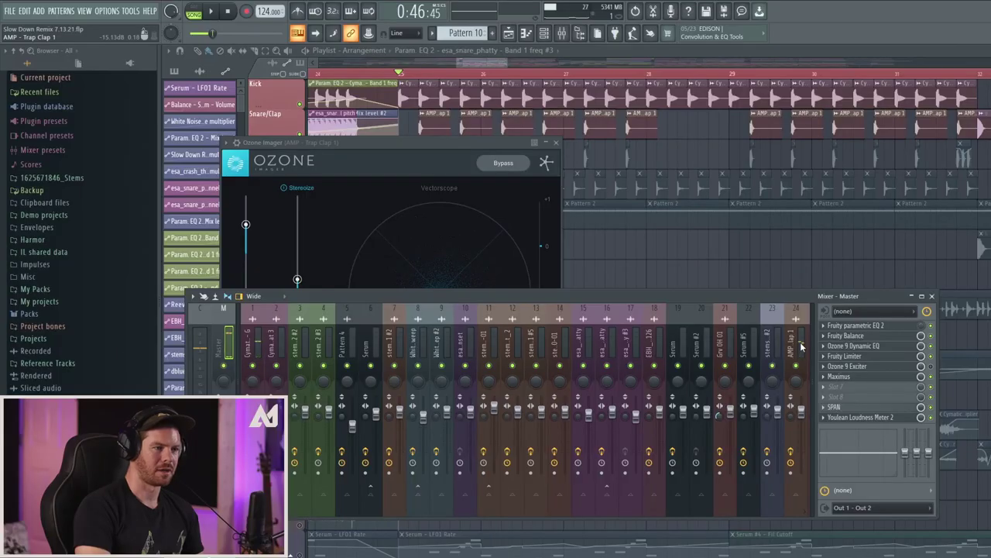
pyautogui.click(801, 346)
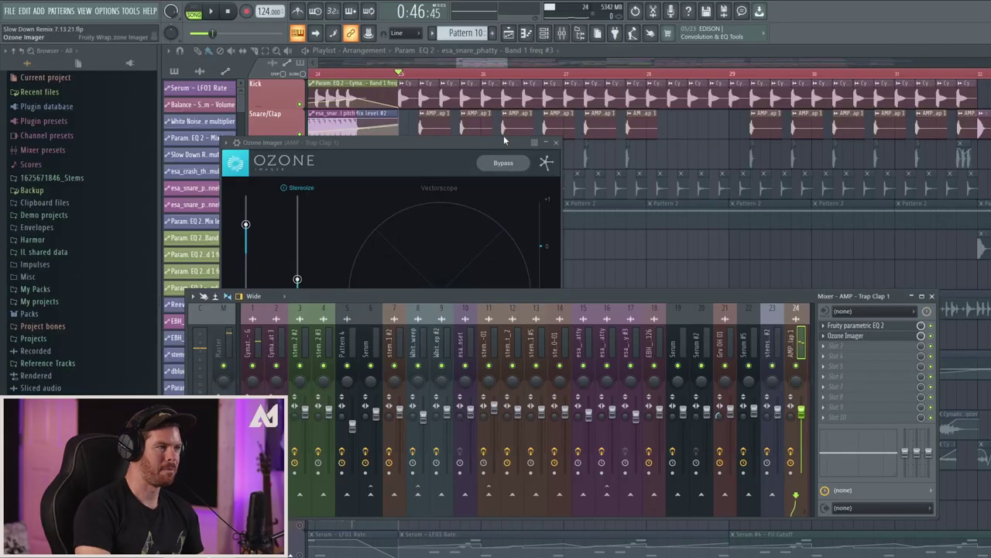
# Unmute the Clap track, play the drop from bar 25 and open the Fruity parametric EQ 2 on the clap's mixer track.
pyautogui.click(477, 65)
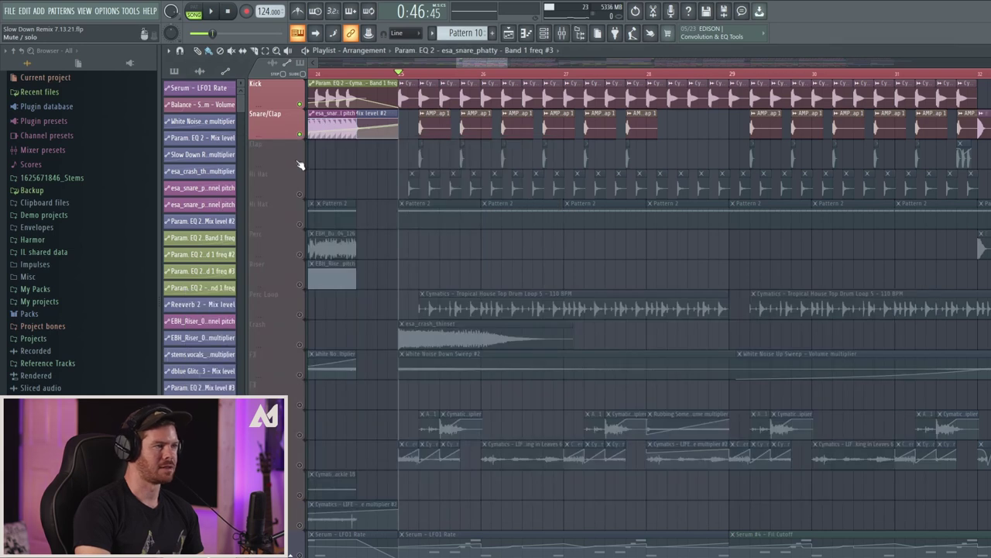
pyautogui.click(300, 164)
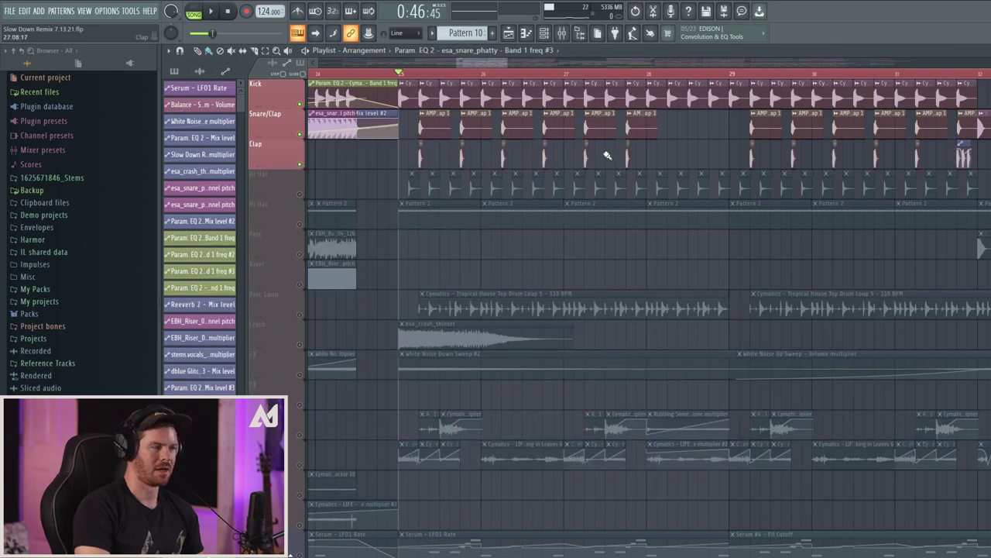
pyautogui.press('space')
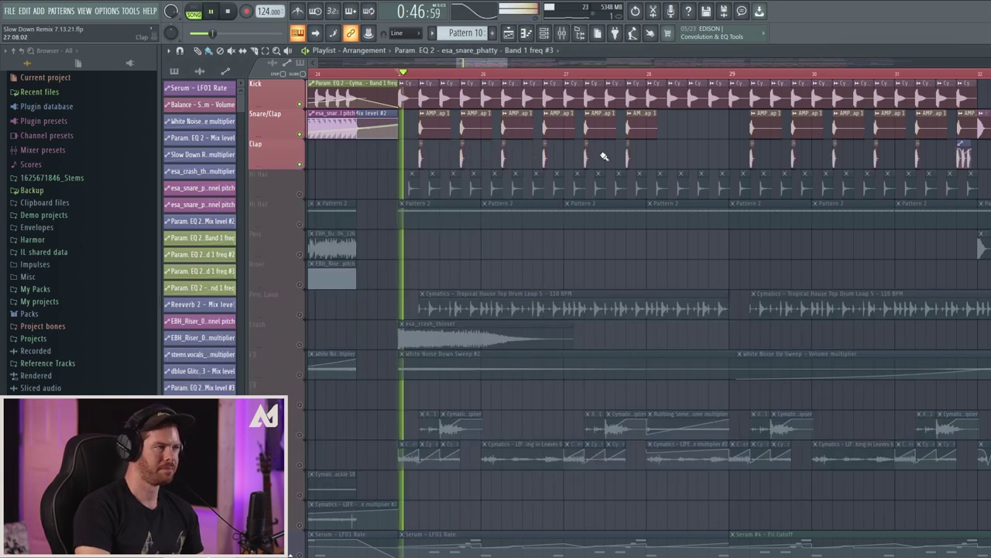
pyautogui.click(564, 43)
pyautogui.press('space')
pyautogui.click(882, 328)
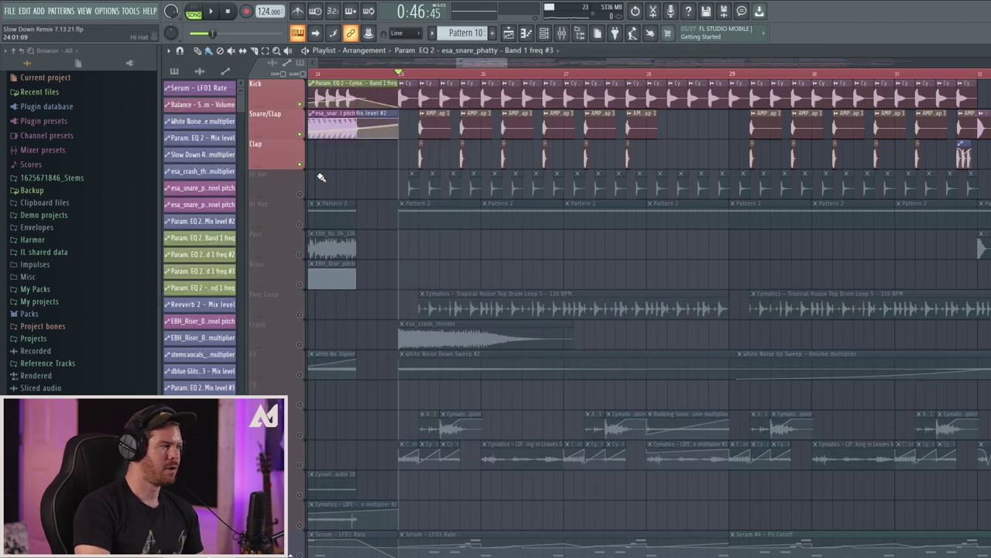
# Unmute the upper Hi Hat track, play it in the drop and select the hi-hat's mixer track 2.
pyautogui.click(301, 194)
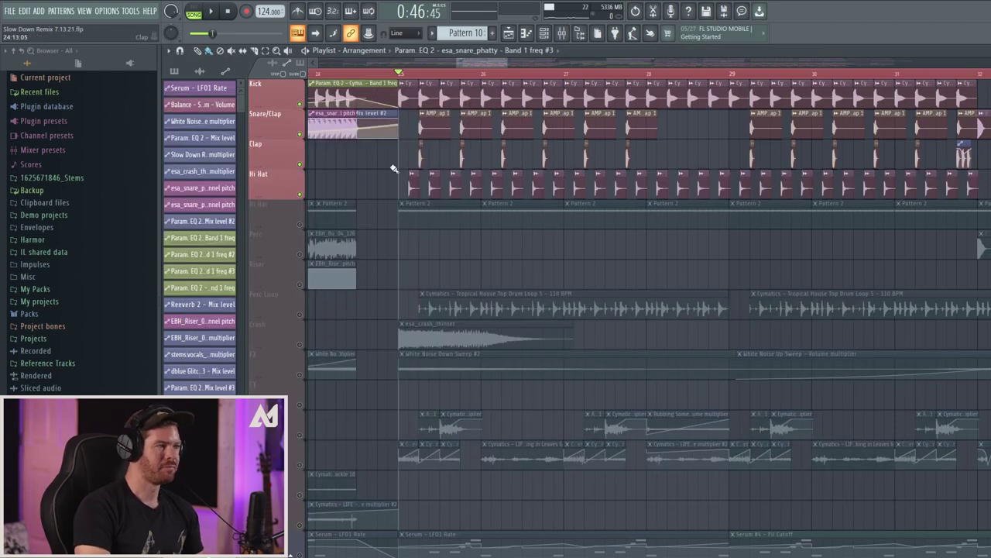
pyautogui.moveTo(507, 64); pyautogui.dragTo(513, 64)
pyautogui.press('space')
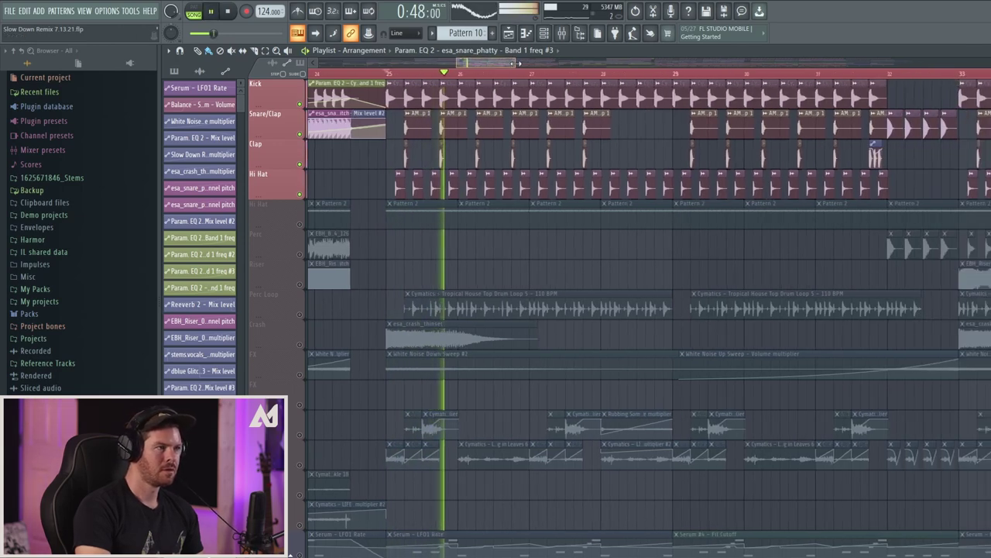
pyautogui.click(561, 34)
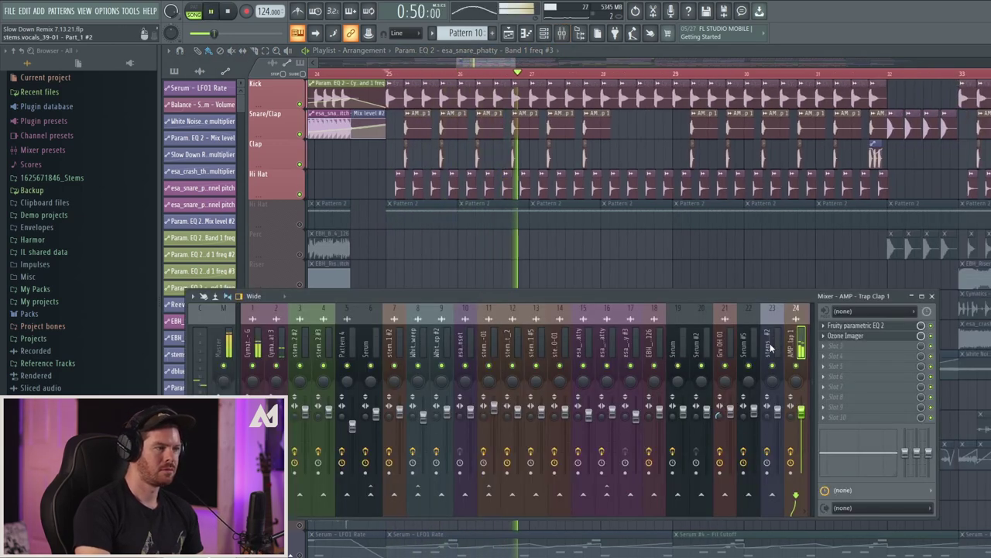
pyautogui.click(275, 346)
pyautogui.press('space')
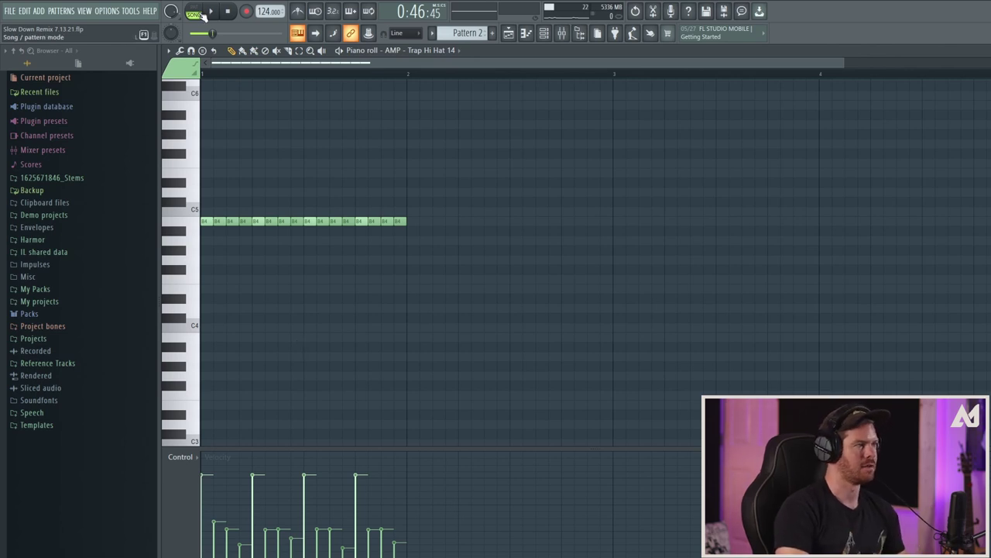
# Listen to the Pattern 2 hi-hat notes on their own and in the drop from bar 25.
pyautogui.press('space')
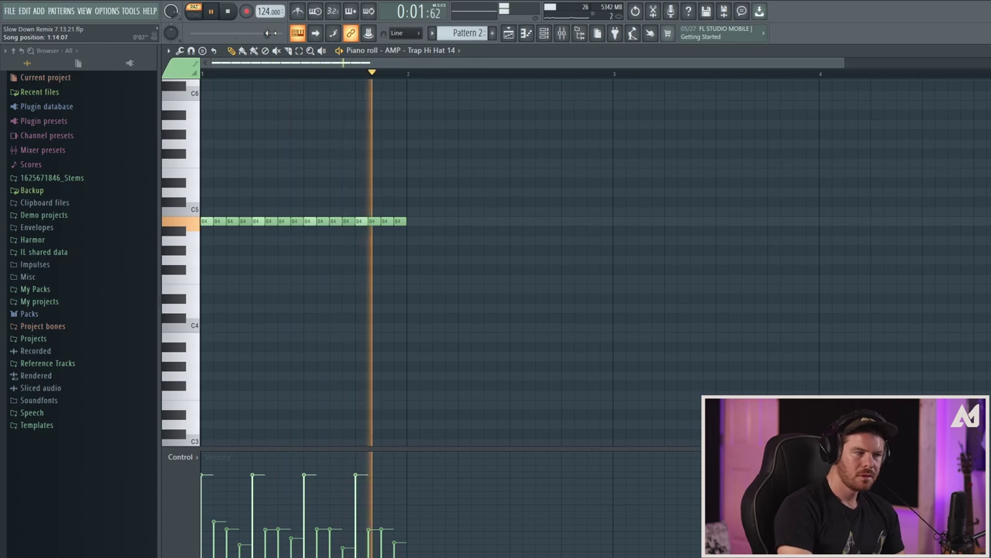
pyautogui.press('space')
pyautogui.click(509, 33)
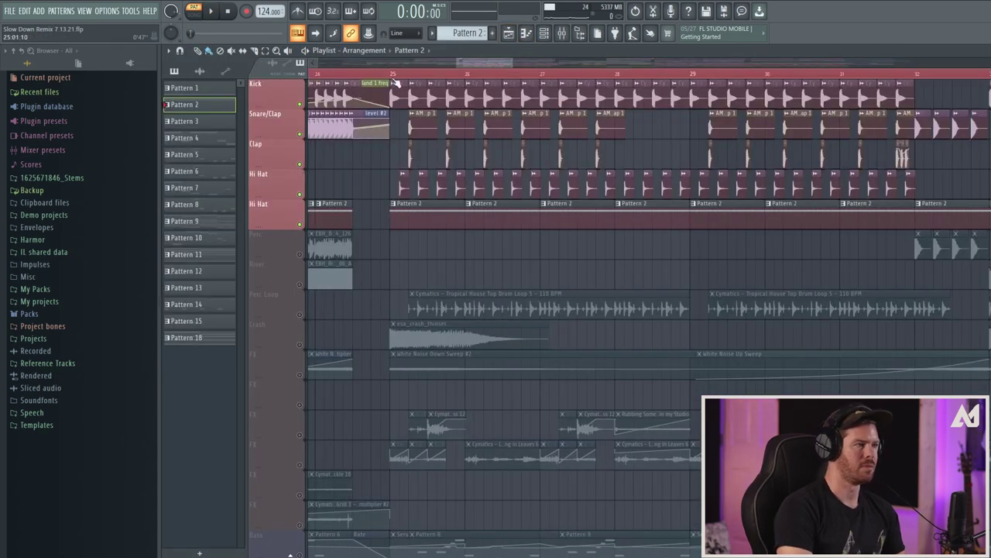
pyautogui.press('space')
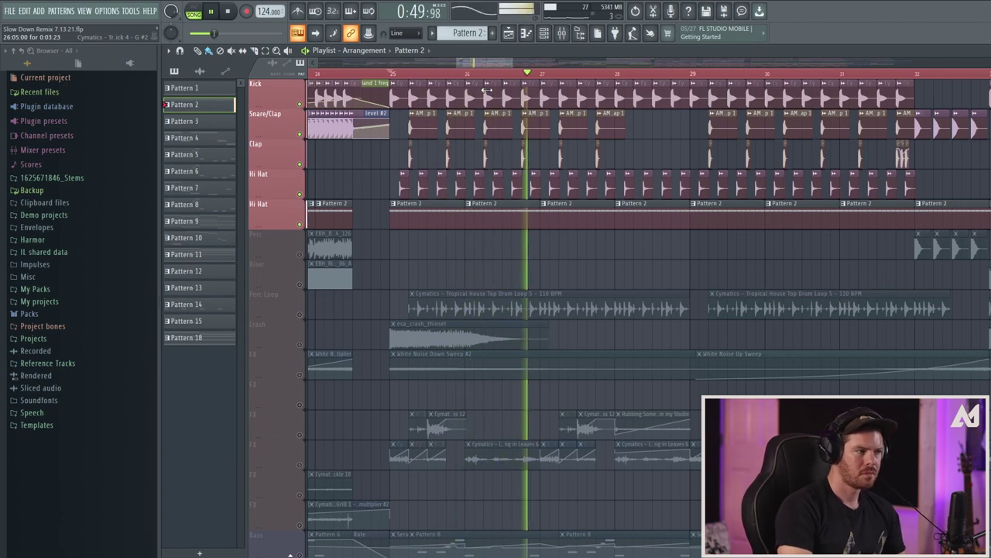
pyautogui.press('space')
# Unmute the Perc track and play the second half of the drop from bar 33.
pyautogui.moveTo(504, 63); pyautogui.dragTo(477, 65)
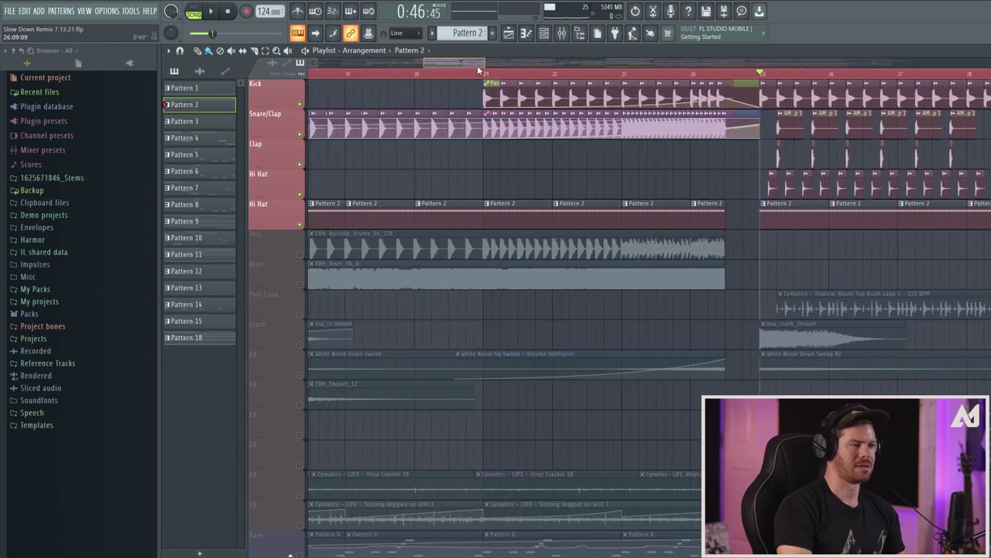
pyautogui.click(301, 255)
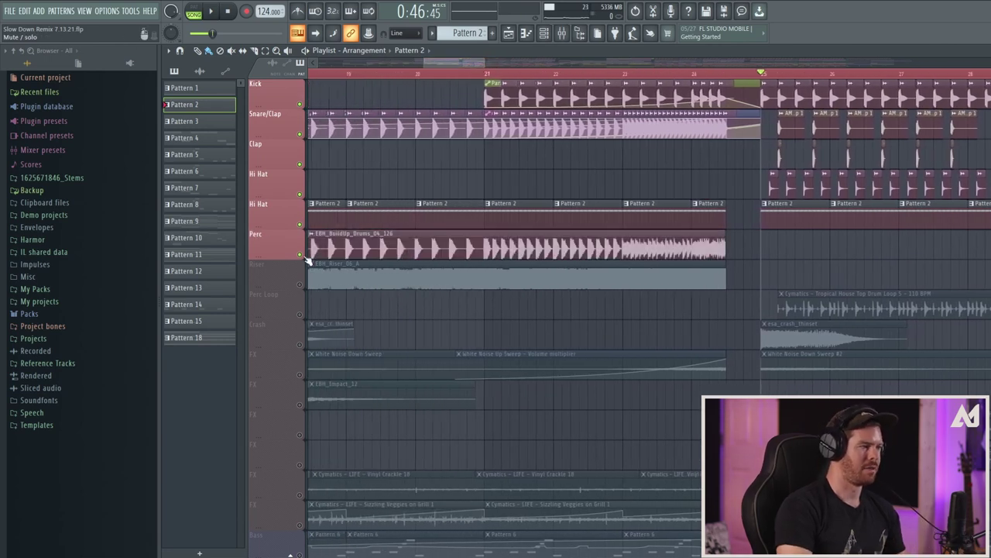
pyautogui.moveTo(442, 61); pyautogui.dragTo(530, 62)
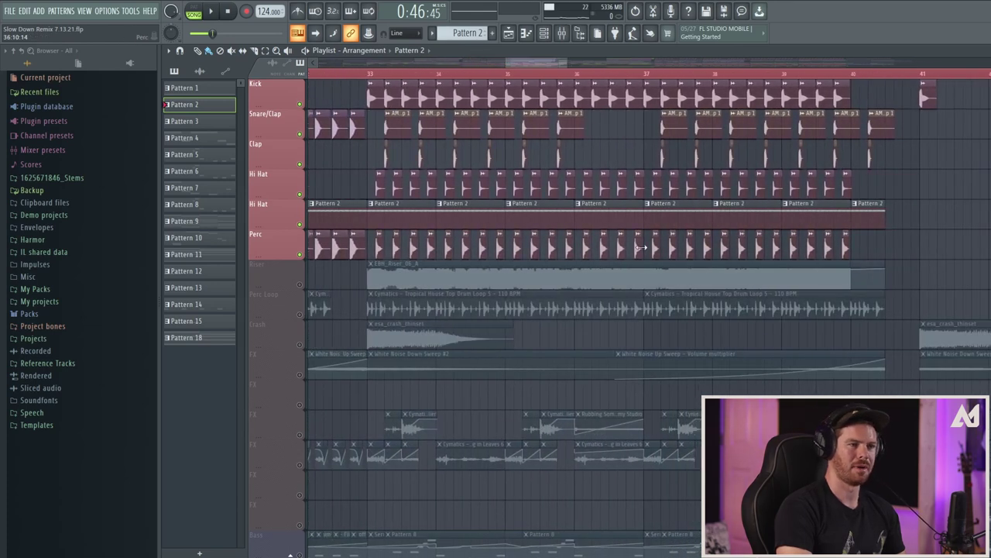
pyautogui.click(370, 74)
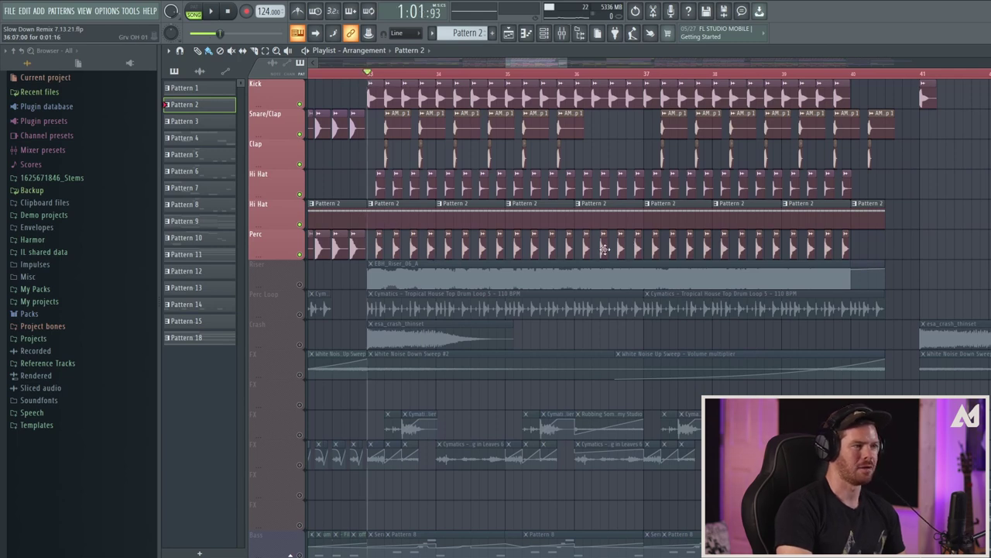
pyautogui.press('space')
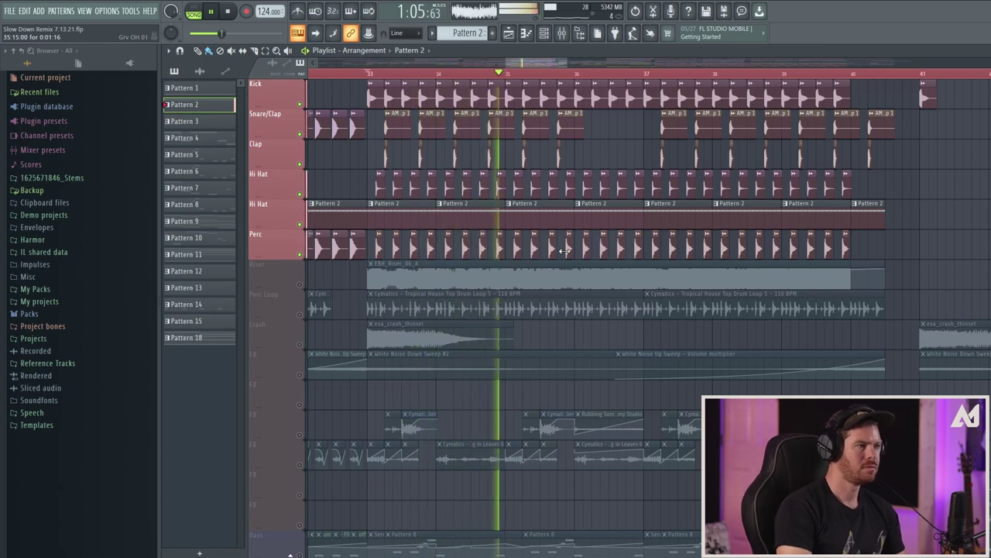
pyautogui.press('space')
# Select the Grv OH 01 mixer track during playback and open its Fruity parametric EQ 2.
pyautogui.press('F9')
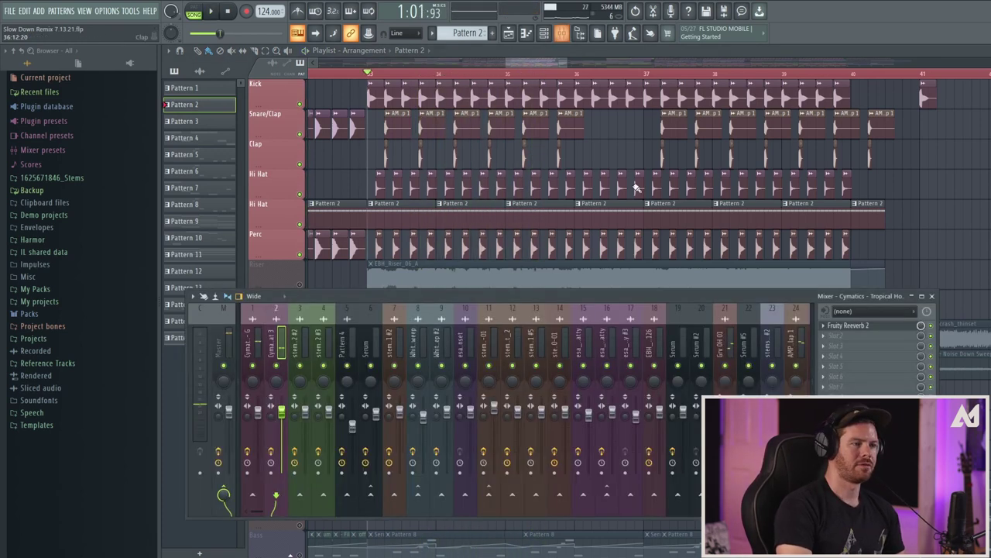
pyautogui.press('space')
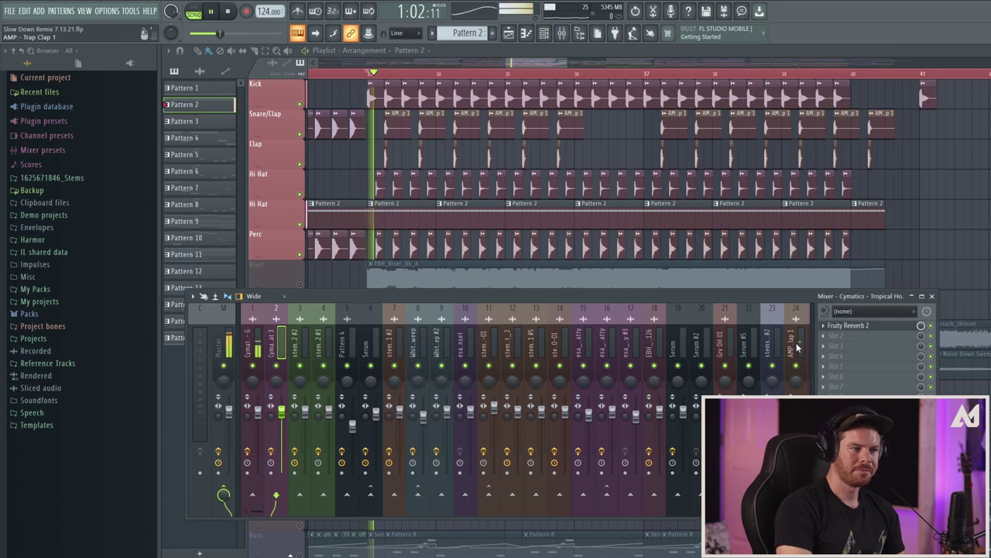
pyautogui.click(730, 345)
pyautogui.press('space')
pyautogui.click(856, 325)
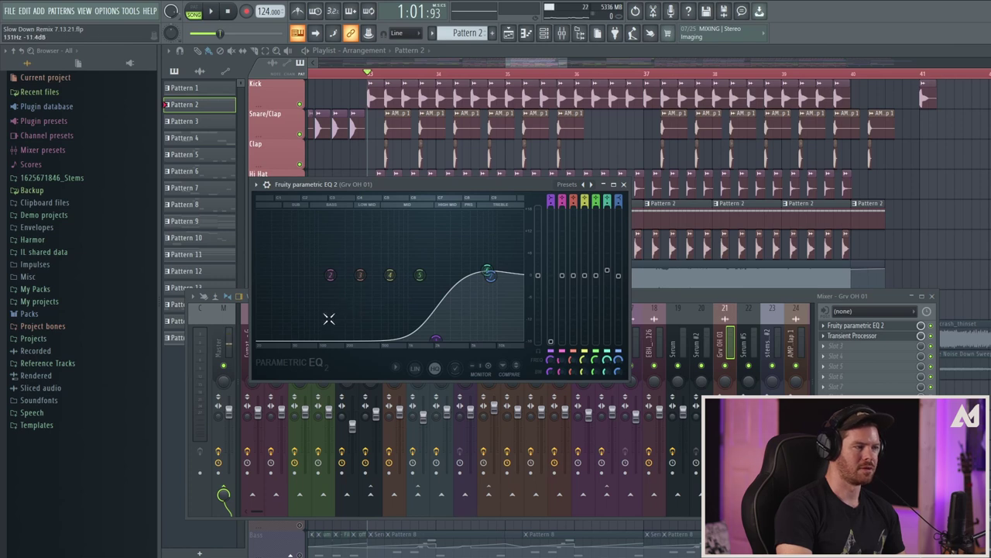
# Play from bar 33 with the Grv OH 01 EQ bypassed and enabled to compare the sound.
pyautogui.click(932, 327)
pyautogui.press('space')
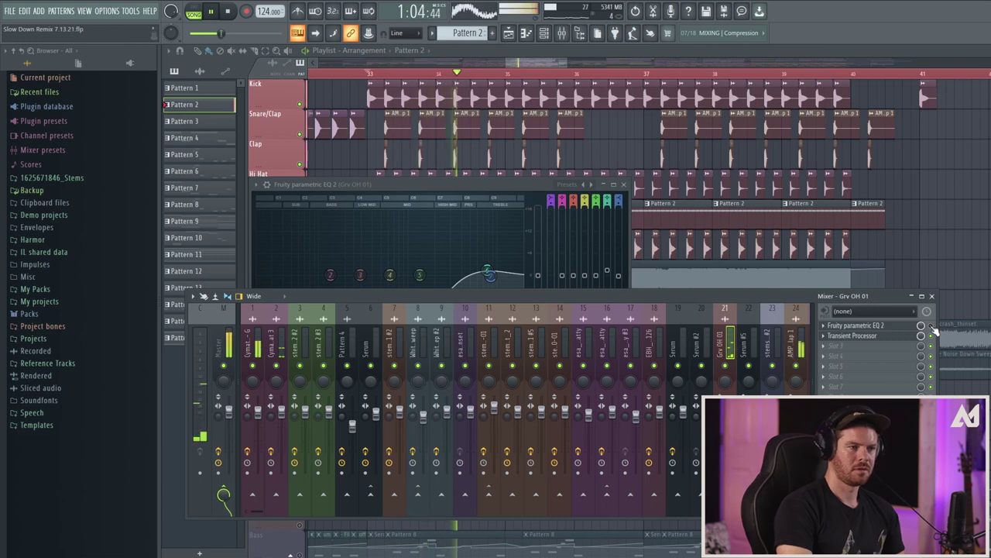
pyautogui.press('space')
pyautogui.press('space')
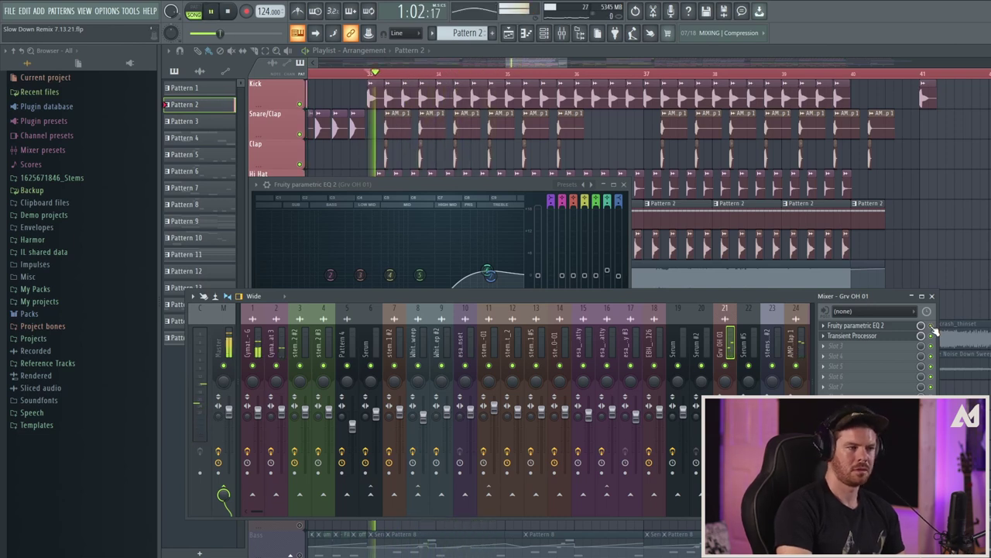
pyautogui.press('space')
# Review the Grv OH 01 EQ curve, close the equalizer and open the track's Transient Processor.
pyautogui.click(437, 190)
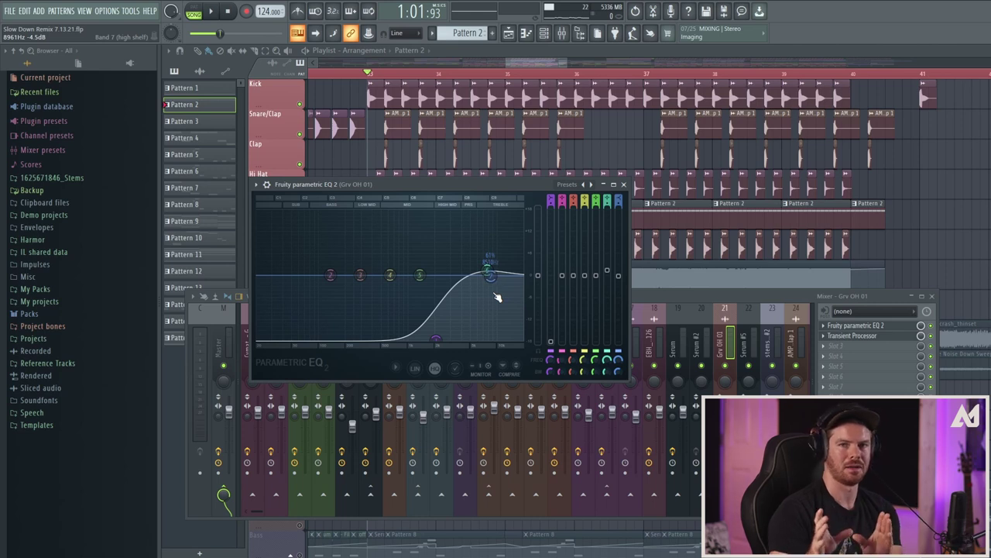
pyautogui.click(623, 184)
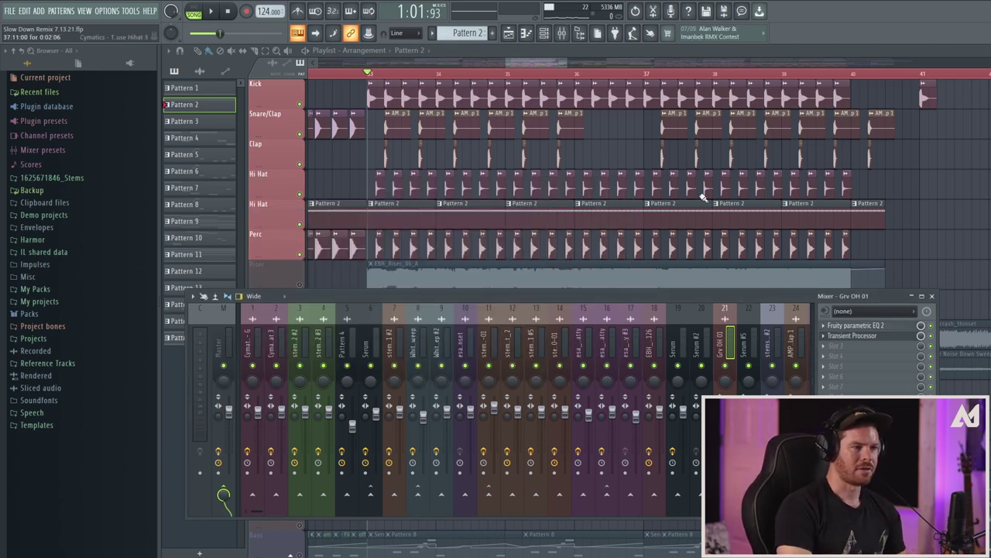
pyautogui.click(859, 335)
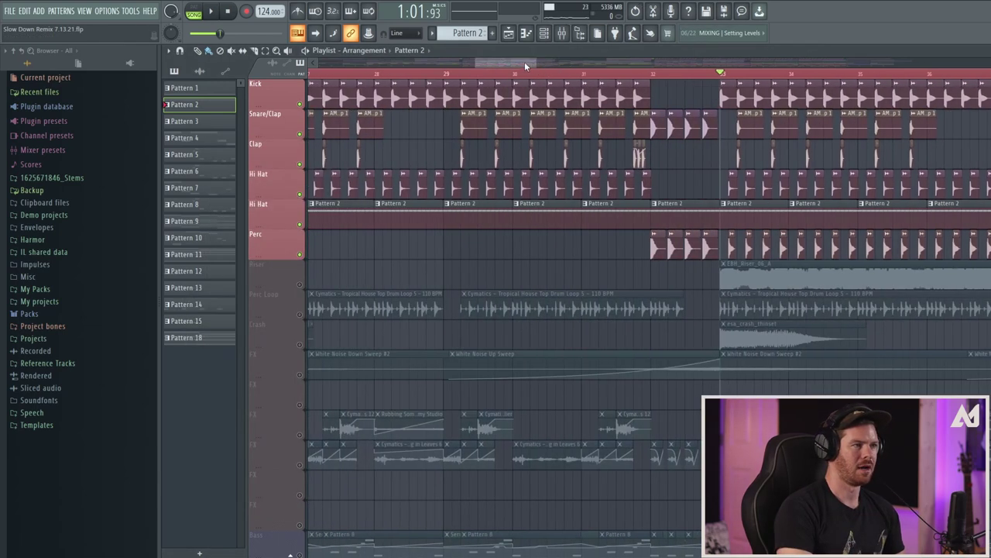
# Open the channel settings of the first Grv OH 01 clip after bar 33 on the Perc track.
pyautogui.moveTo(524, 61); pyautogui.dragTo(561, 65)
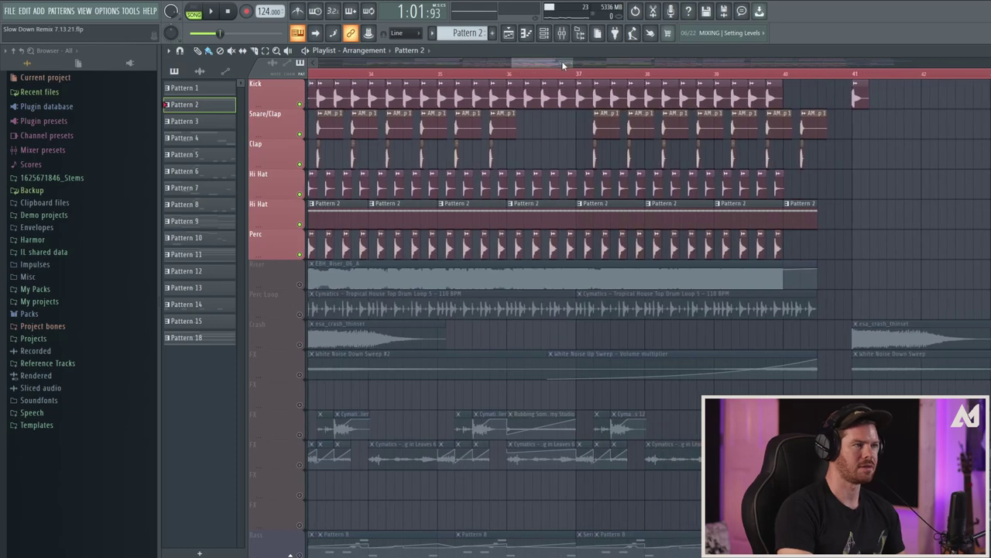
pyautogui.scroll(5, 645, 259)
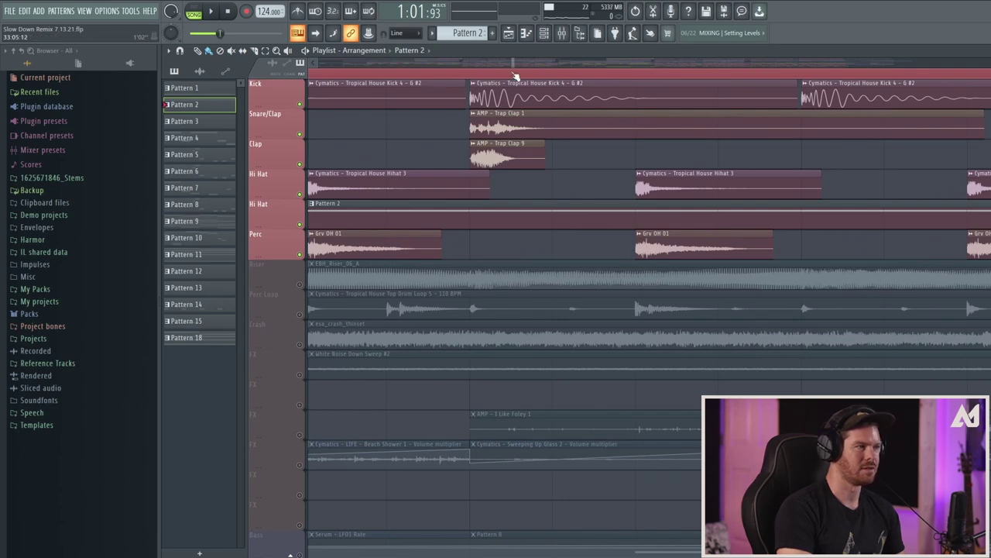
pyautogui.scroll(-5, 513, 70)
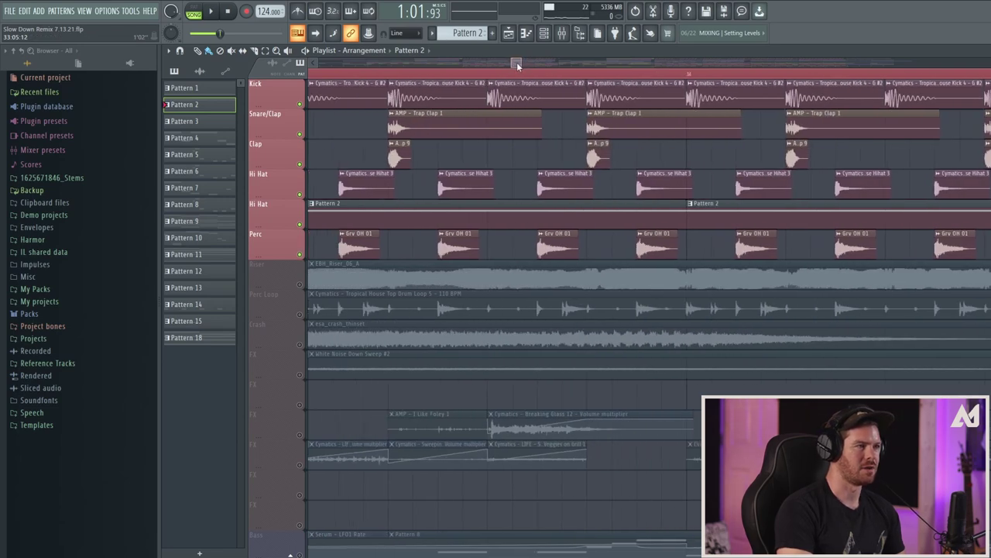
pyautogui.click(453, 236)
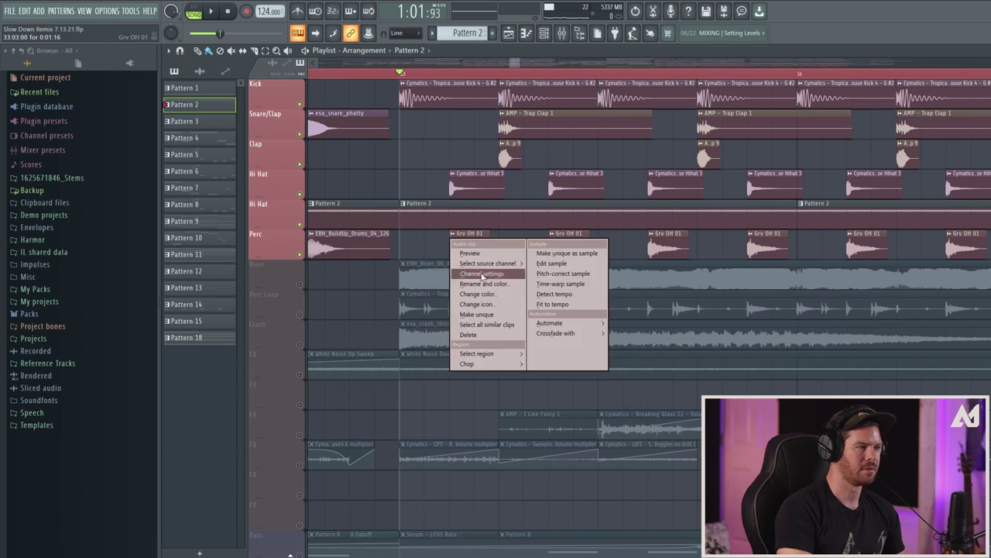
pyautogui.click(480, 278)
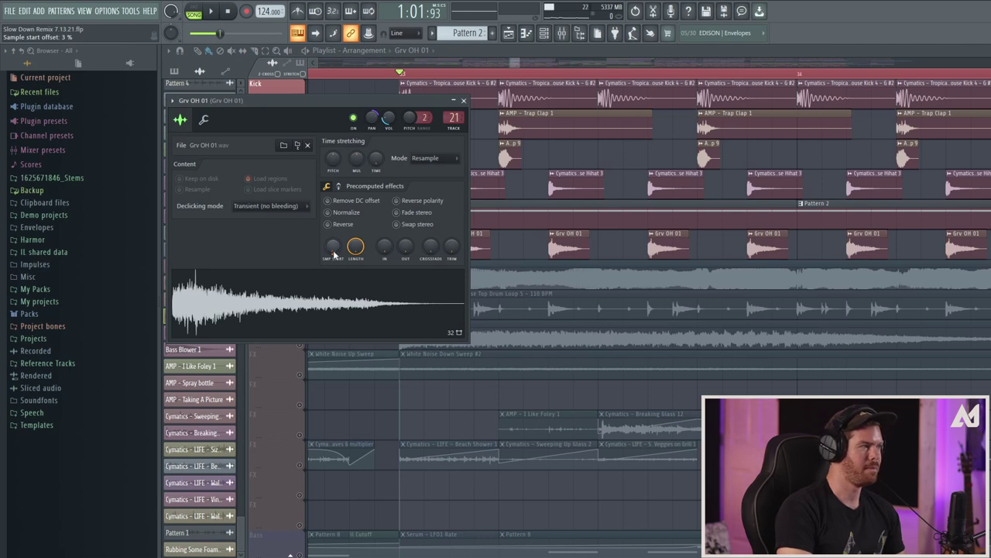
# Lower the Grv OH 01 sample start offset, return it to 3 %, and play the drums from bar 33.
pyautogui.moveTo(333, 254); pyautogui.dragTo(333, 267)
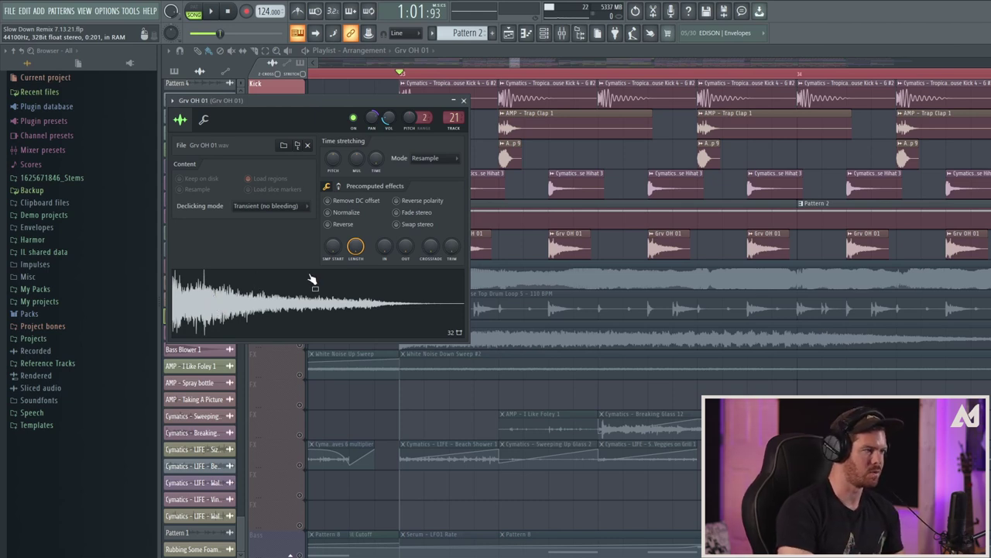
pyautogui.moveTo(333, 247); pyautogui.dragTo(333, 238)
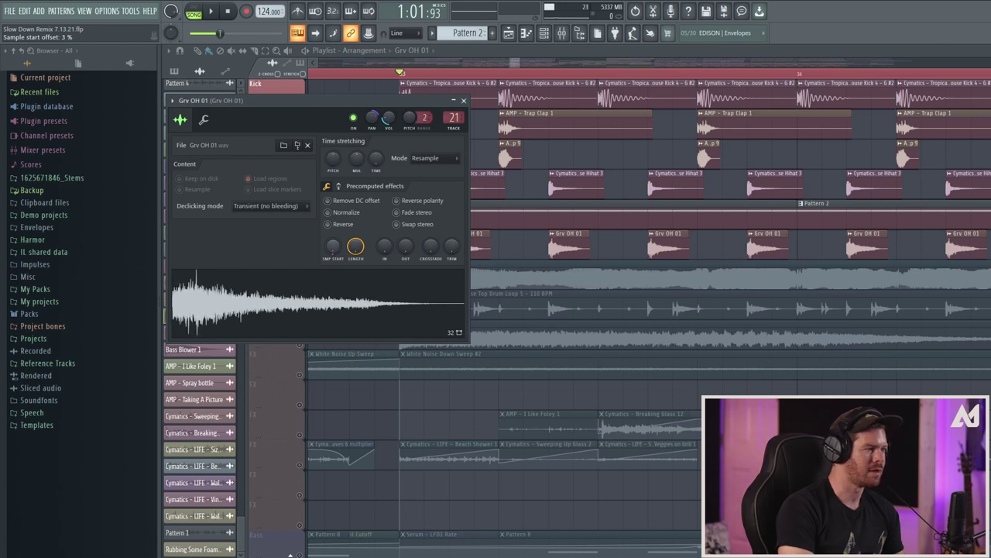
pyautogui.press('space')
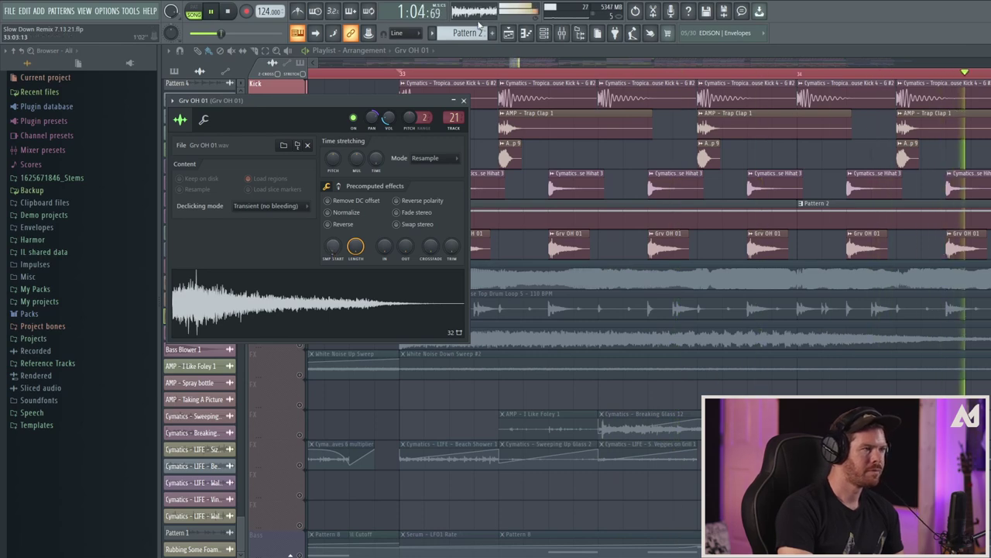
pyautogui.press('space')
# Open the Transient Processor on the Grv OH 01 mixer track and play from bar 33 to audition it.
pyautogui.moveTo(518, 62); pyautogui.dragTo(528, 61)
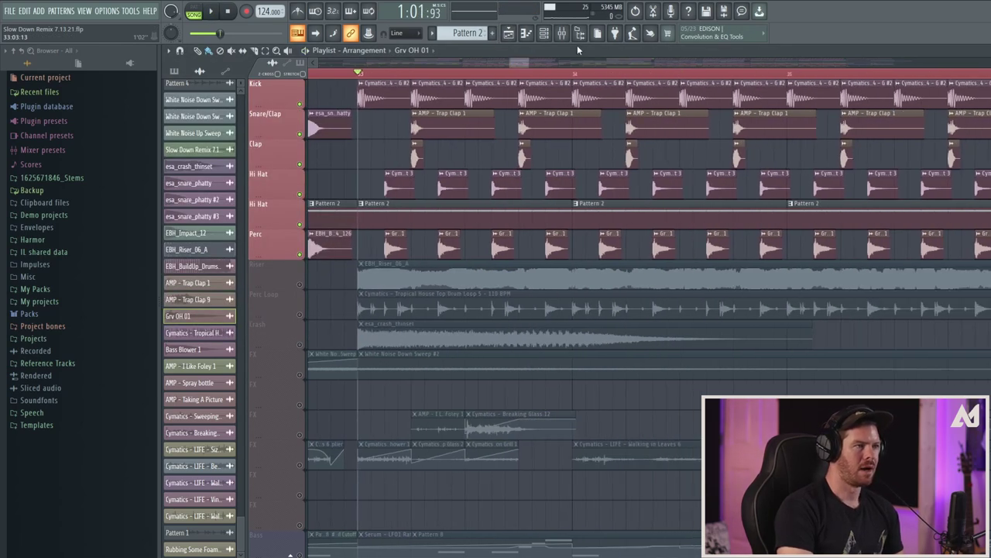
pyautogui.click(562, 33)
pyautogui.click(852, 336)
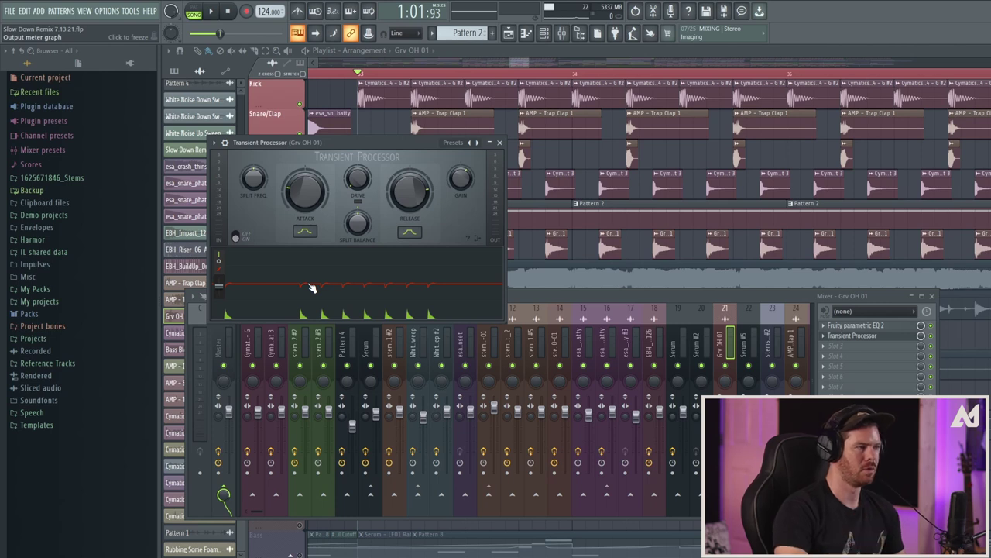
pyautogui.press('space')
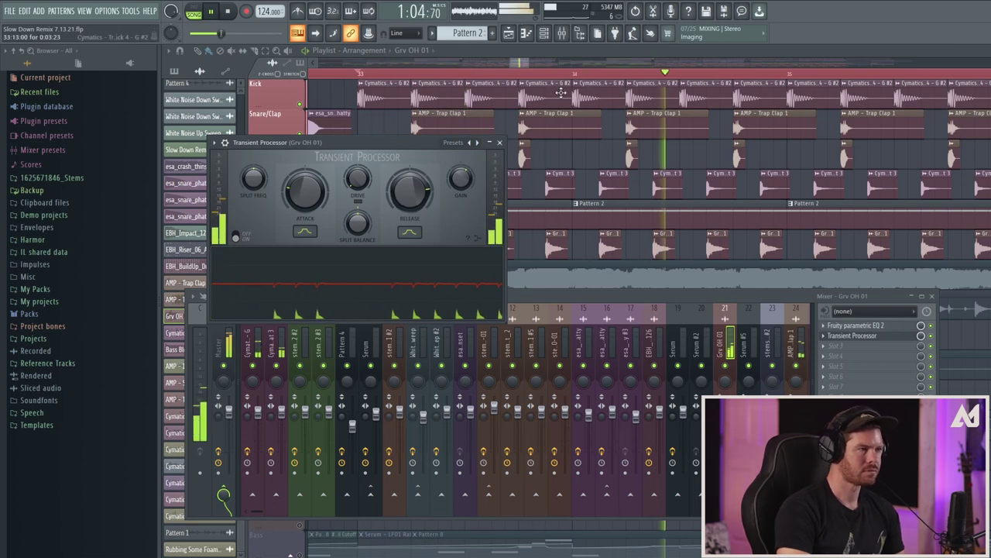
pyautogui.press('space')
# Unmute the Riser track and play the build-up section from bar 17.
pyautogui.moveTo(528, 65); pyautogui.dragTo(544, 65)
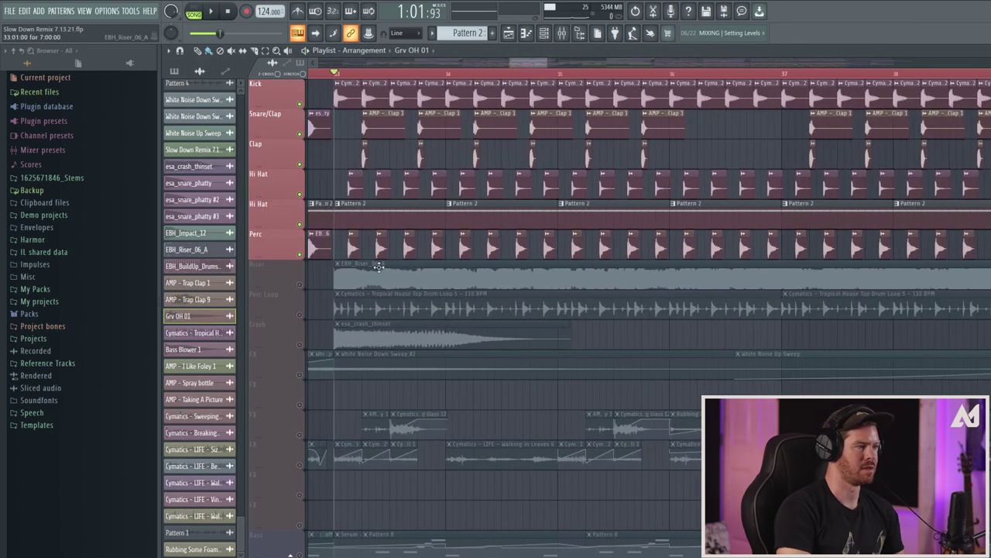
pyautogui.click(300, 284)
pyautogui.moveTo(546, 65); pyautogui.dragTo(571, 65)
pyautogui.moveTo(551, 66); pyautogui.dragTo(454, 64)
pyautogui.scroll(-4, 401, 376)
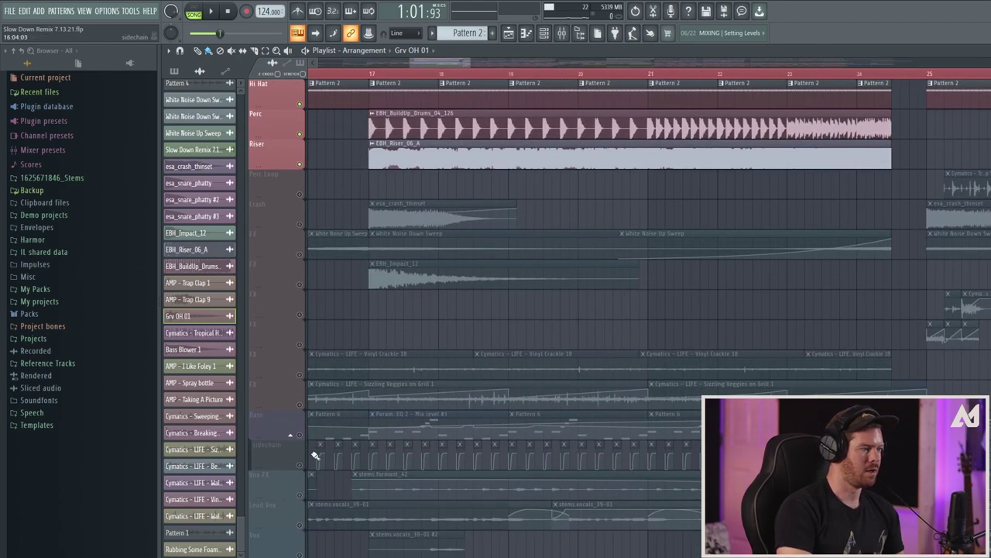
pyautogui.scroll(4, 409, 403)
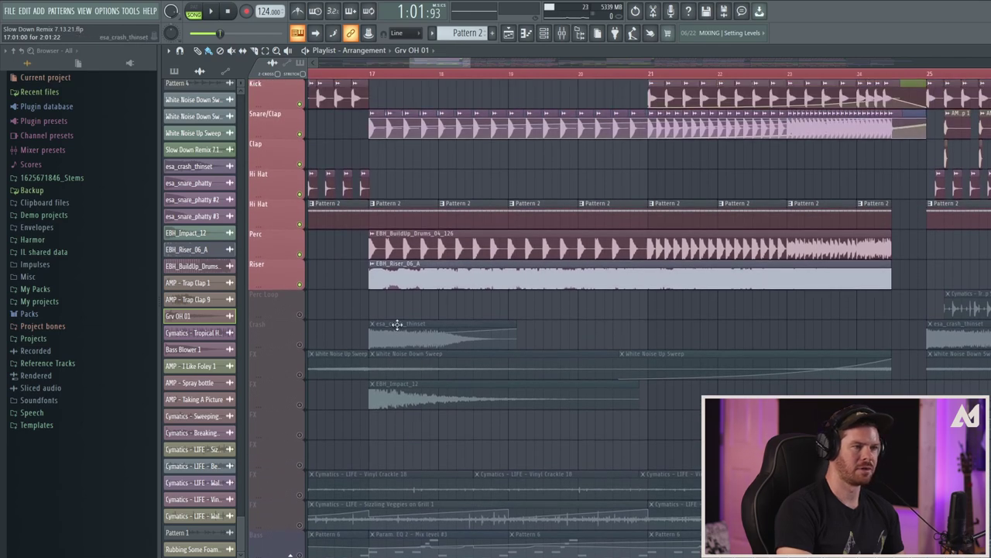
pyautogui.click(371, 73)
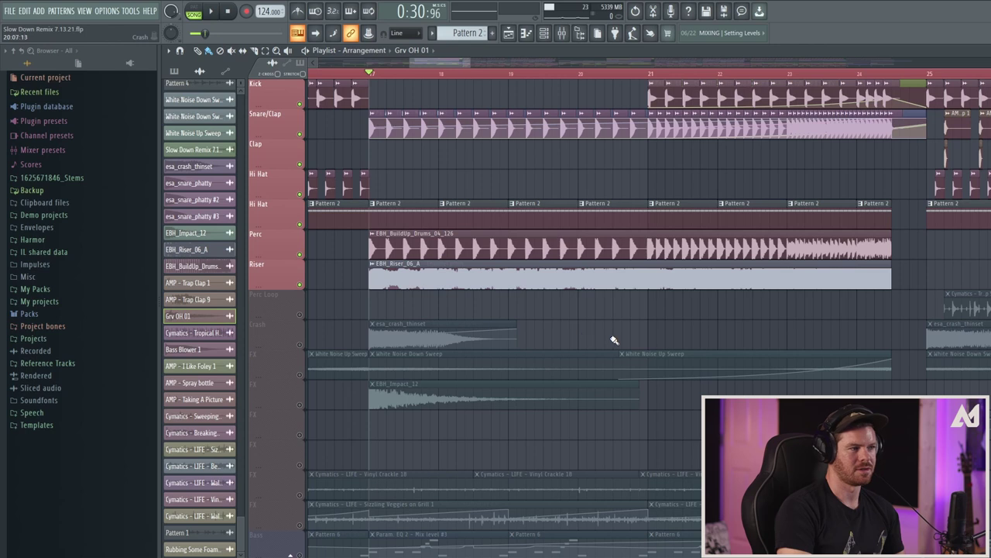
pyautogui.press('space')
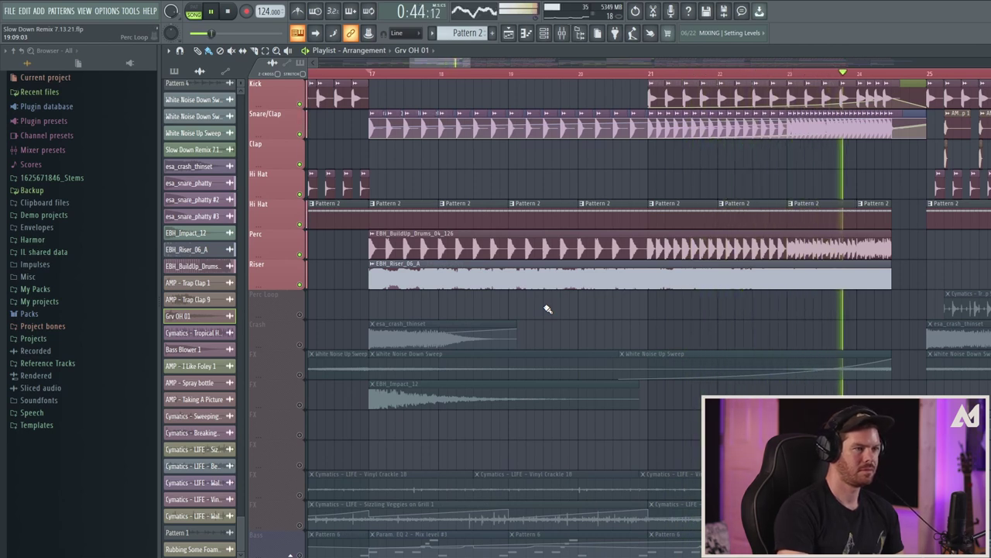
pyautogui.press('space')
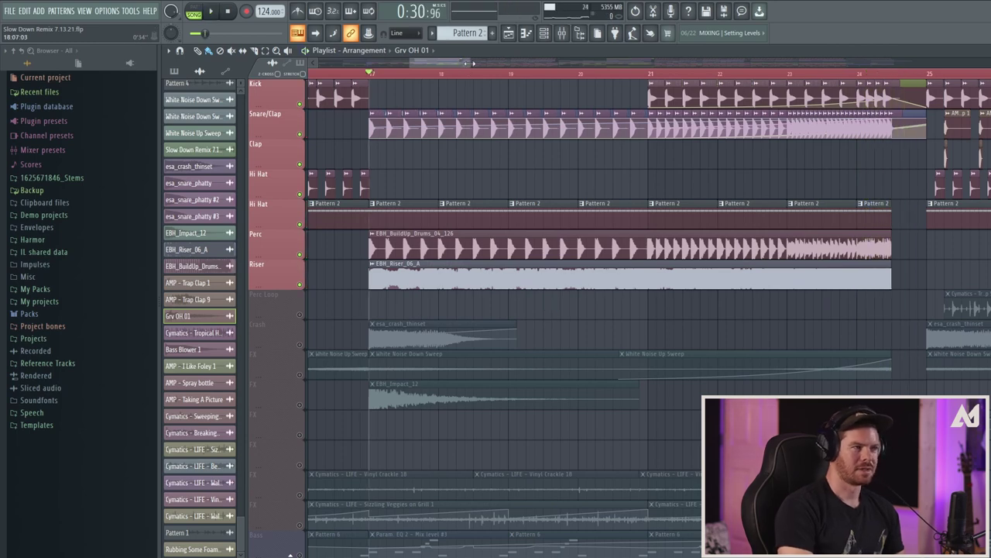
# Unmute the Perc Loop track and play the drop from bar 25 with the Tropical House top drum loop.
pyautogui.moveTo(469, 63); pyautogui.dragTo(492, 63)
pyautogui.moveTo(482, 64); pyautogui.dragTo(492, 63)
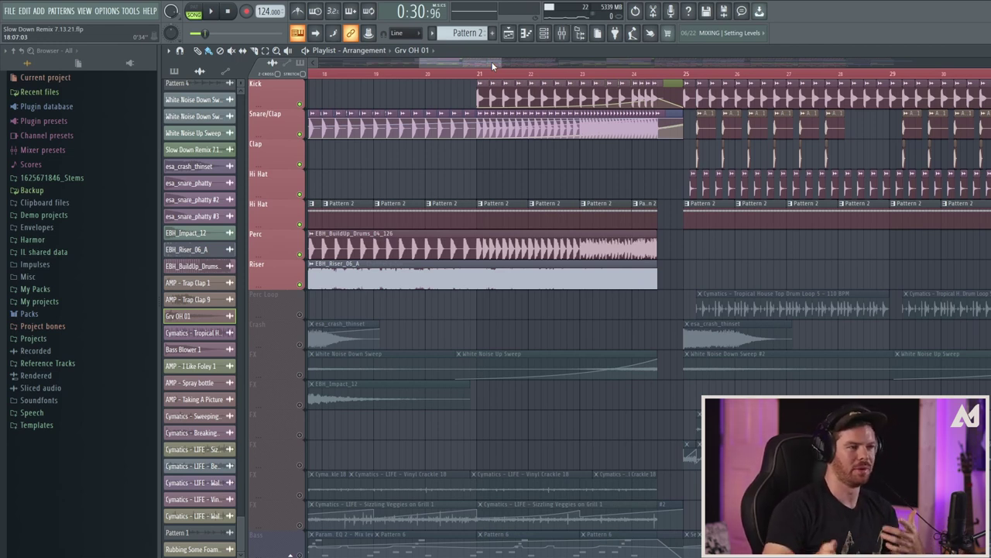
pyautogui.moveTo(503, 60); pyautogui.dragTo(581, 74)
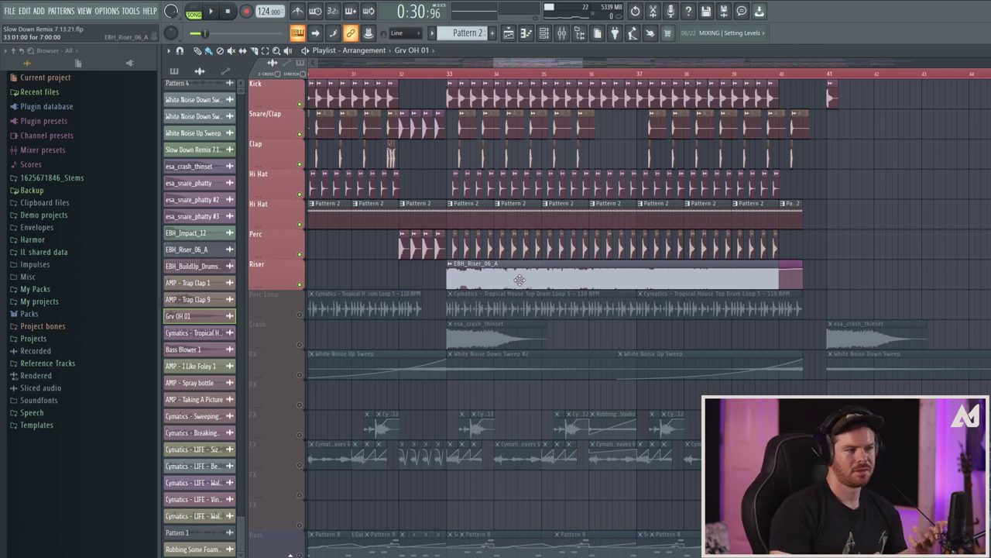
pyautogui.moveTo(584, 64); pyautogui.dragTo(494, 64)
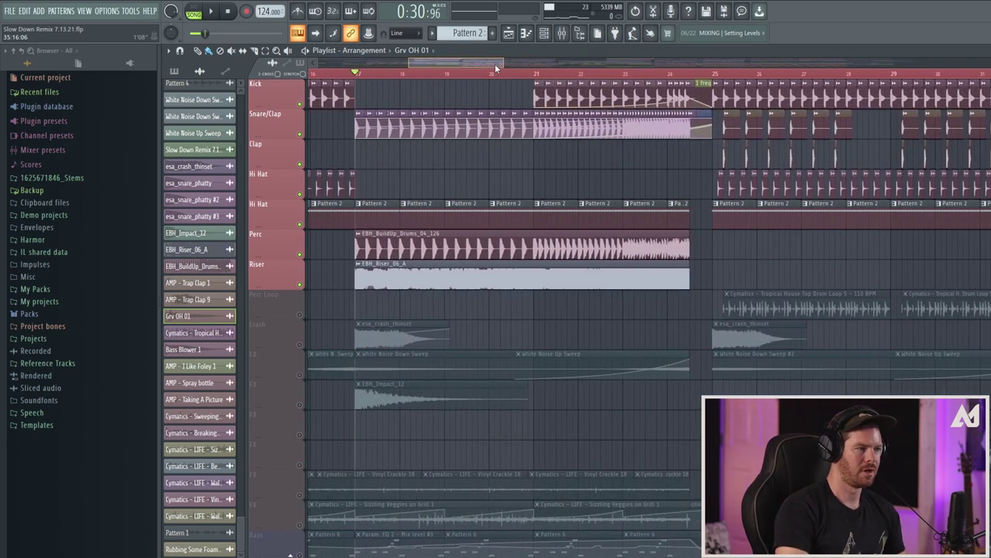
pyautogui.click(300, 314)
pyautogui.moveTo(491, 65)
pyautogui.mouseDown()
pyautogui.moveTo(544, 64)
pyautogui.moveTo(510, 65)
pyautogui.mouseUp()
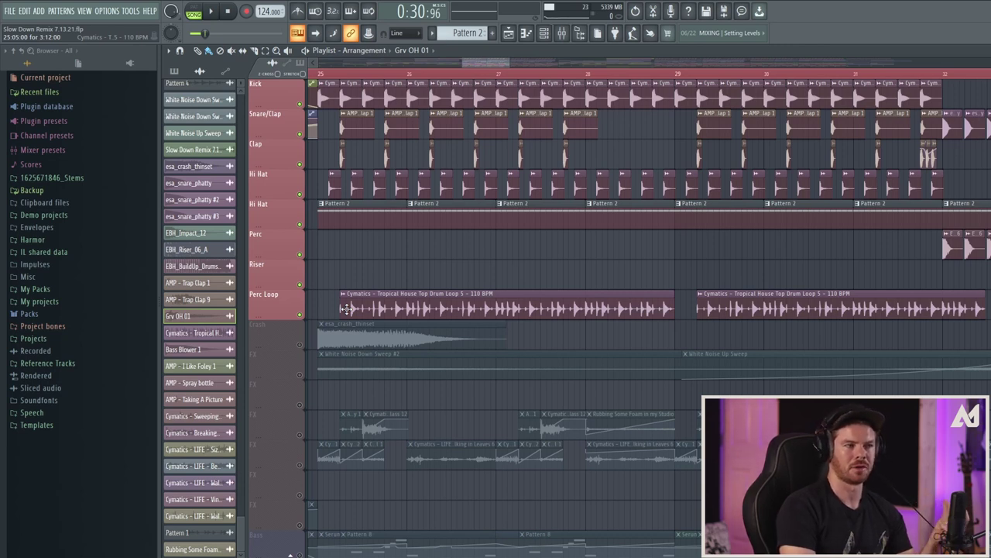
pyautogui.click(319, 78)
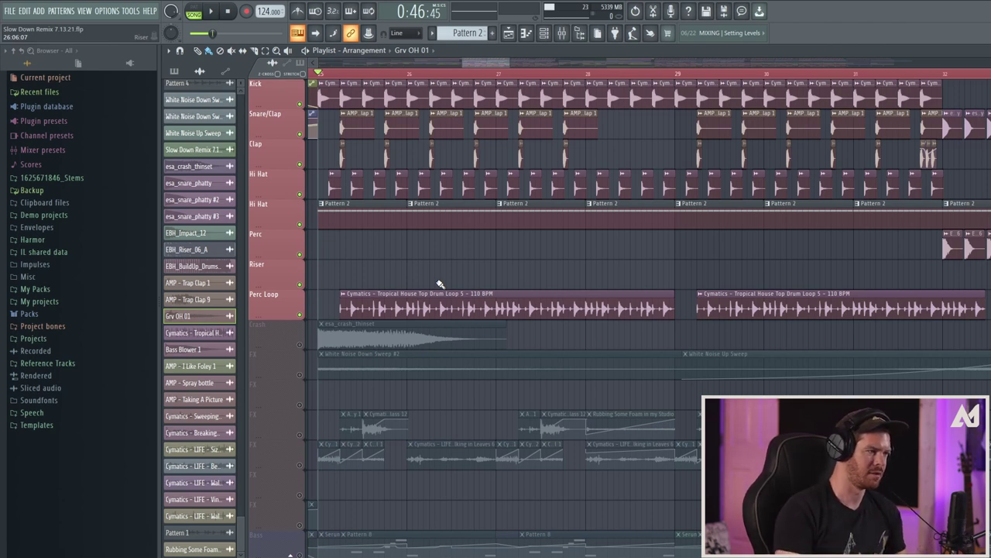
pyautogui.press('space')
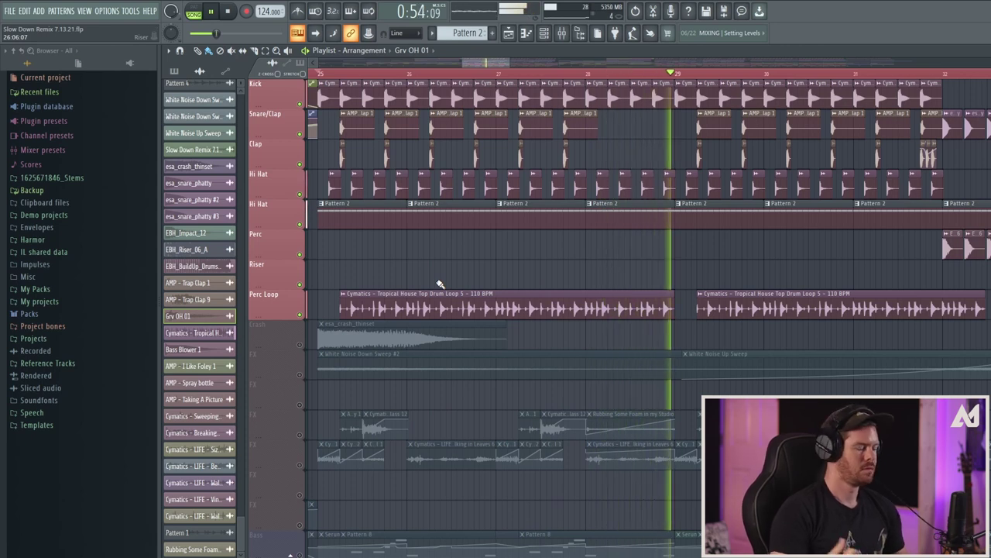
pyautogui.press('space')
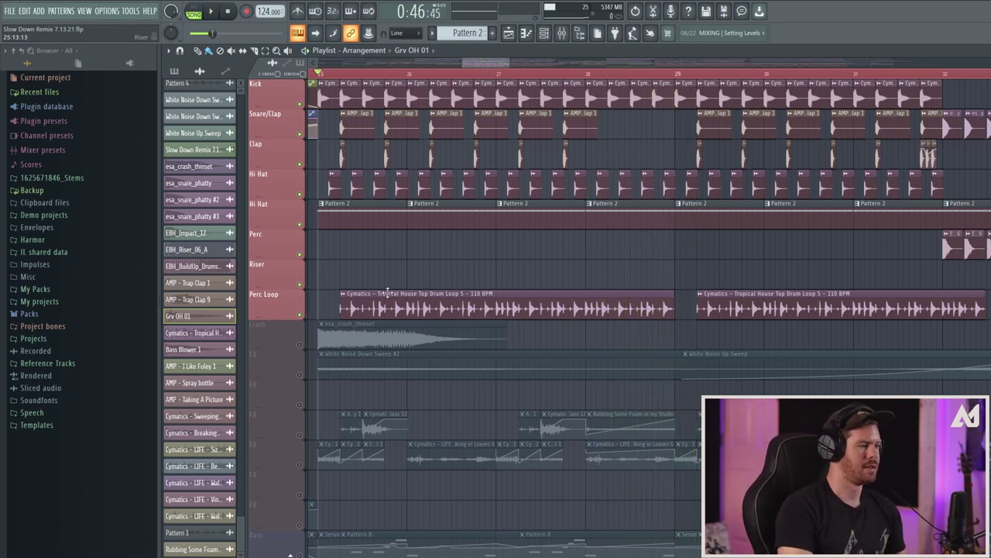
# Unmute the Crash track and play the start of the drop at bar 25.
pyautogui.click(300, 345)
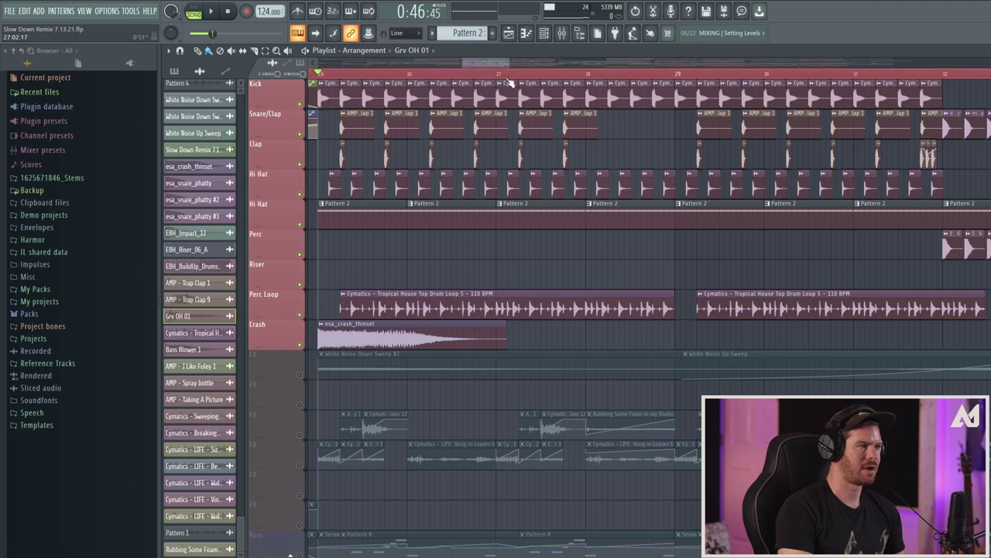
pyautogui.press('space')
pyautogui.moveTo(509, 64); pyautogui.dragTo(499, 64)
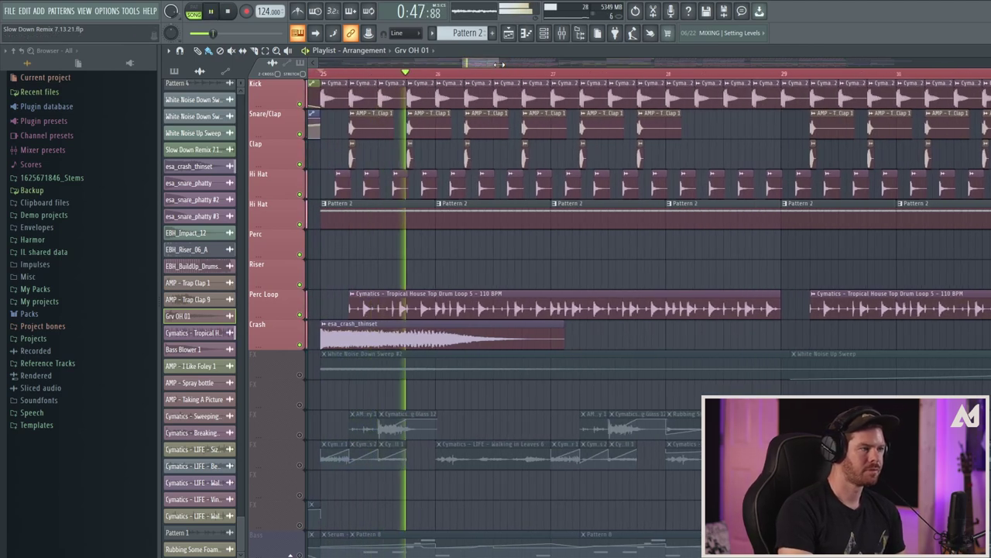
pyautogui.press('space')
# Open the mixer and select the White Noise Down Sweep track to view its effects.
pyautogui.moveTo(489, 64); pyautogui.dragTo(485, 64)
pyautogui.scroll(-1, 465, 326)
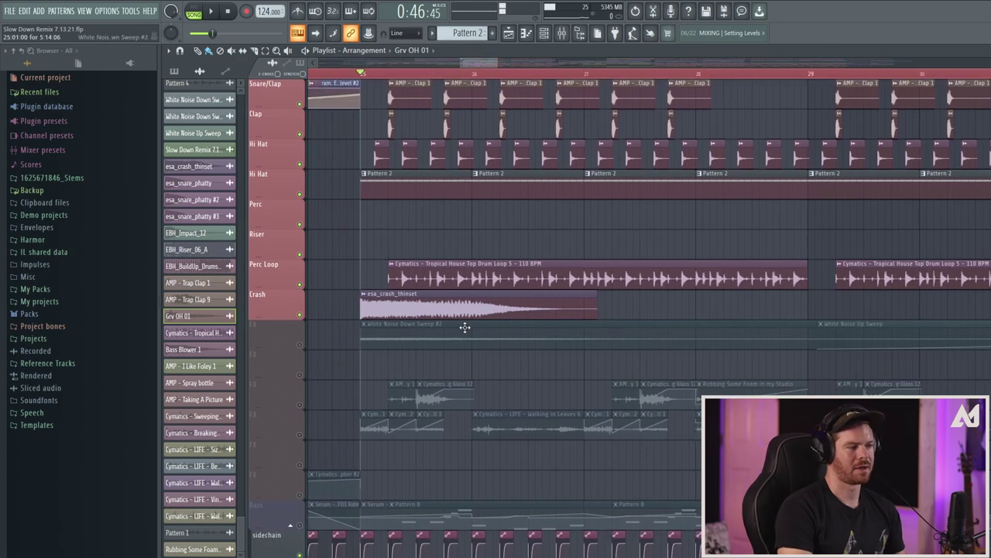
pyautogui.click(562, 33)
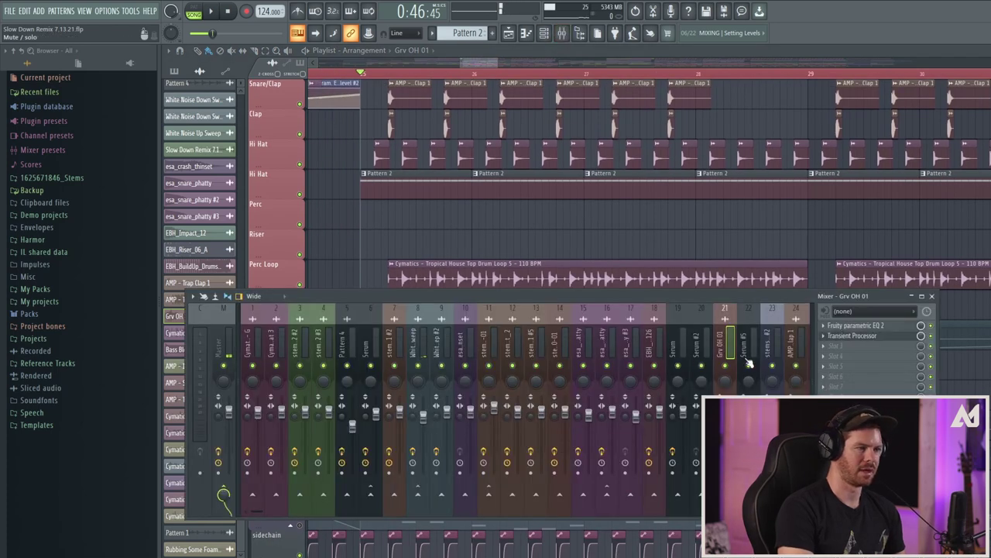
pyautogui.click(420, 348)
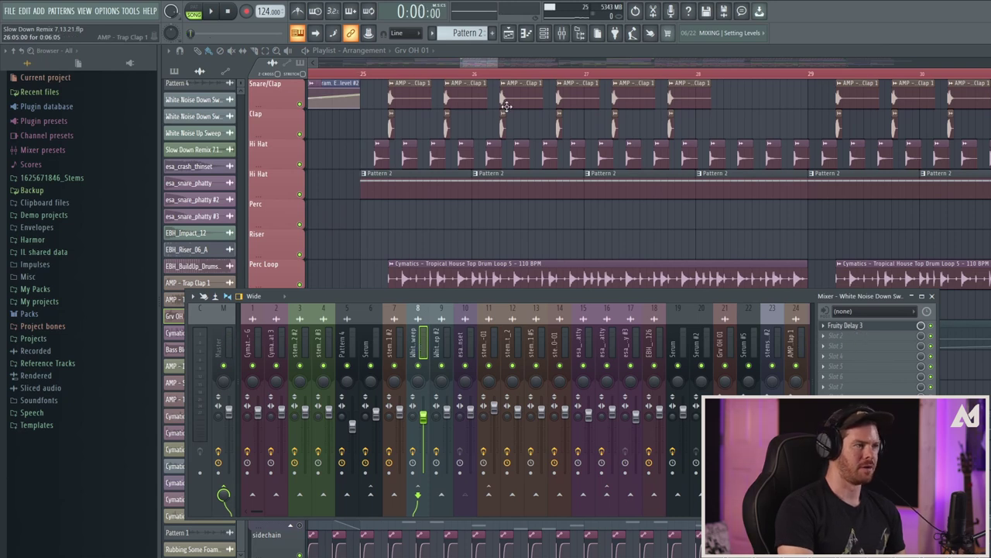
# Unmute the FX track holding the white noise sweeps and play it around bar 25.
pyautogui.moveTo(497, 62); pyautogui.dragTo(478, 63)
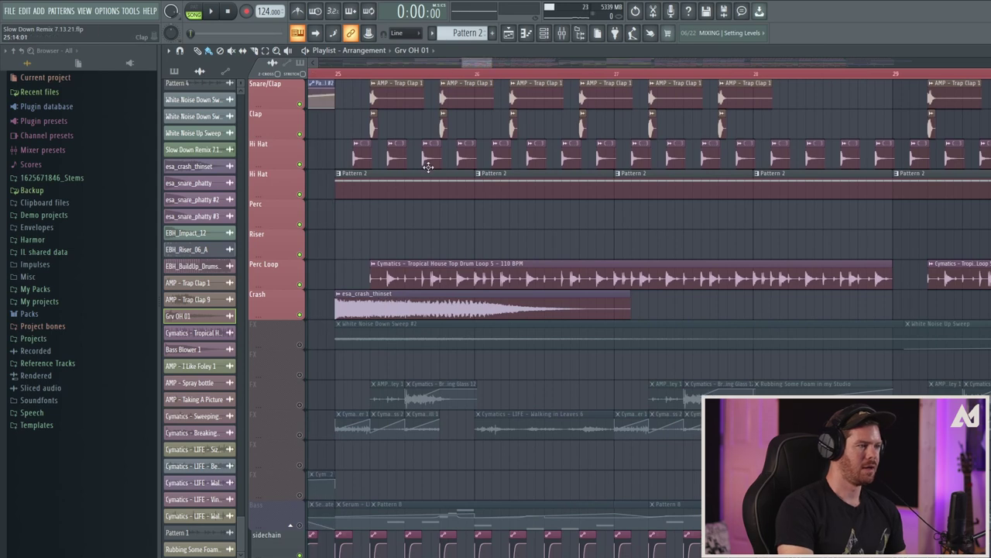
pyautogui.click(300, 345)
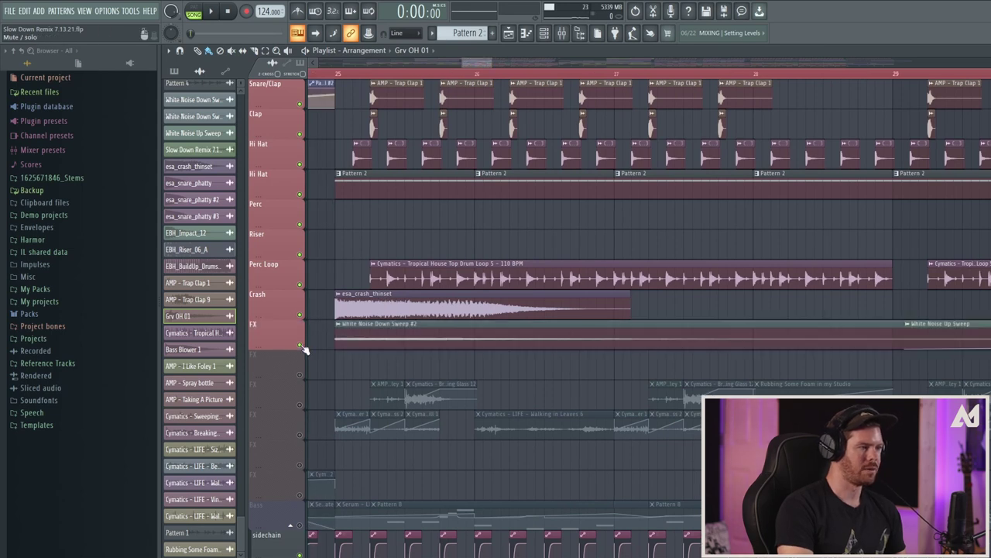
pyautogui.moveTo(494, 65)
pyautogui.mouseDown()
pyautogui.moveTo(502, 61)
pyautogui.moveTo(488, 62)
pyautogui.mouseUp()
pyautogui.press('space')
pyautogui.click(491, 73)
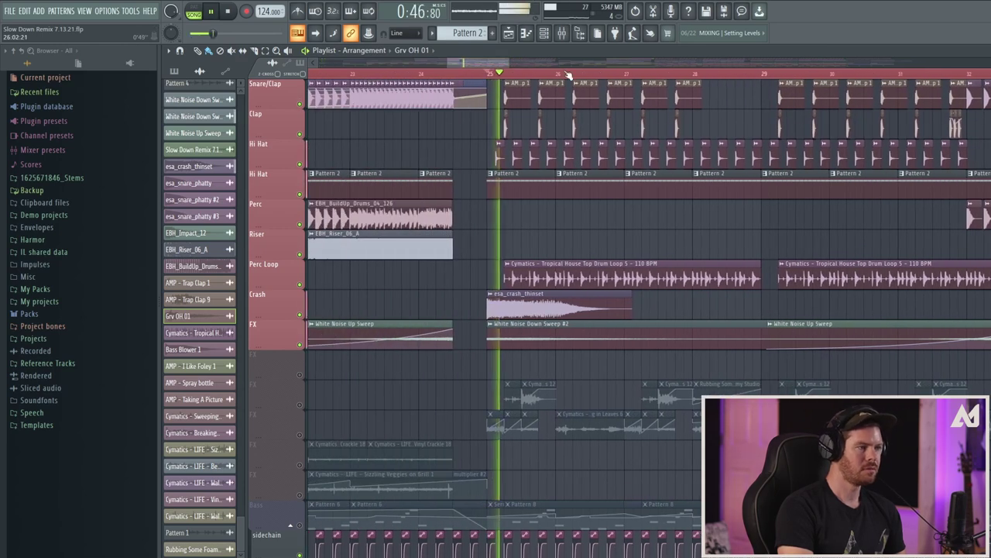
pyautogui.moveTo(496, 62); pyautogui.dragTo(517, 63)
pyautogui.press('space')
pyautogui.click(227, 12)
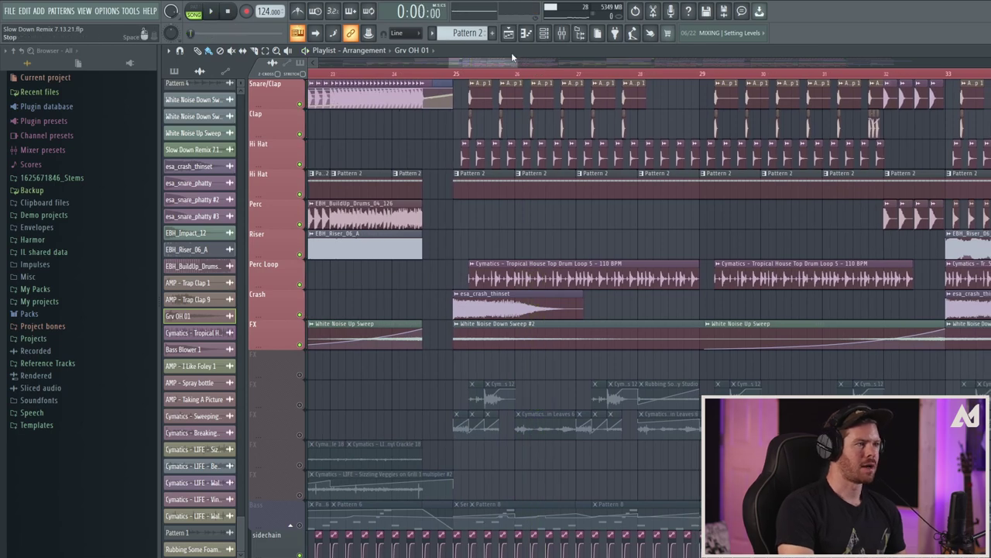
# Mute the Crash track to audition the white noise sweep from bar 25, and unmute the Crash track again.
pyautogui.moveTo(505, 62)
pyautogui.mouseDown()
pyautogui.moveTo(433, 63)
pyautogui.moveTo(517, 84)
pyautogui.moveTo(517, 64)
pyautogui.mouseUp()
pyautogui.click(300, 314)
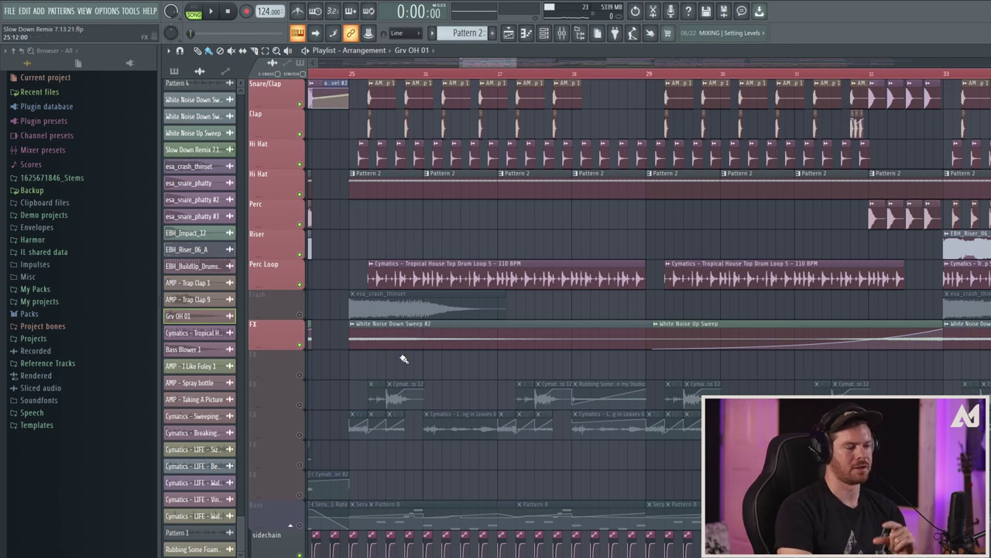
pyautogui.click(353, 75)
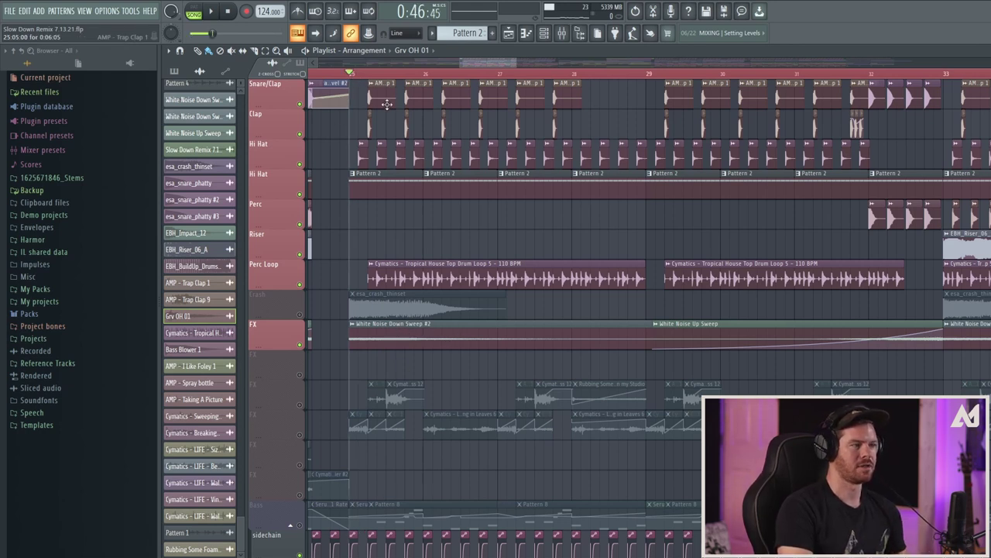
pyautogui.press('space')
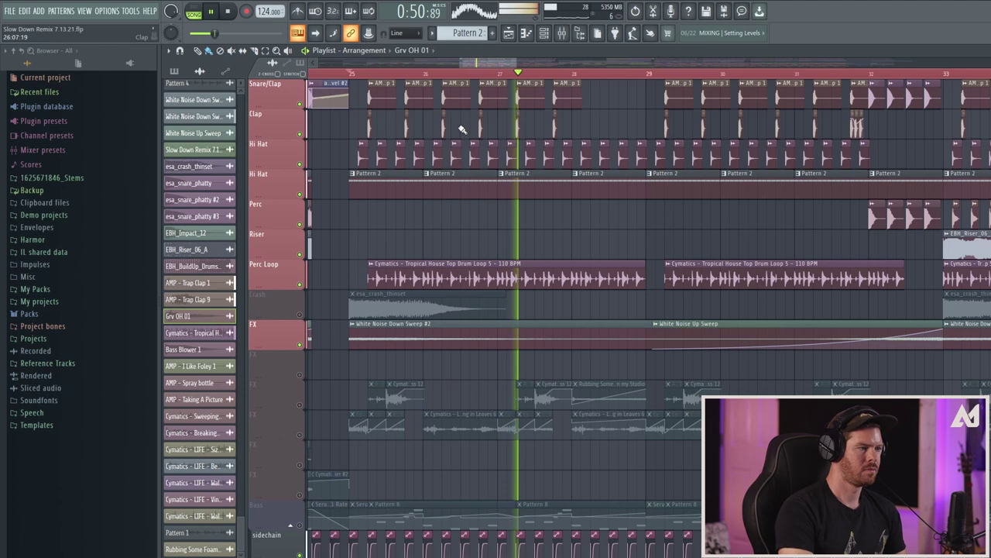
pyautogui.scroll(-3, 418, 327)
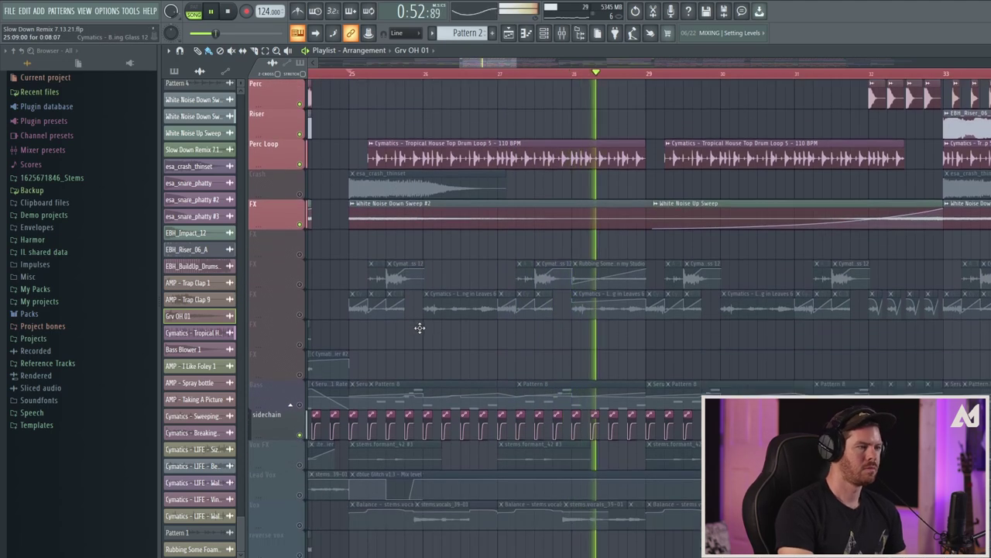
pyautogui.press('space')
pyautogui.scroll(3, 421, 244)
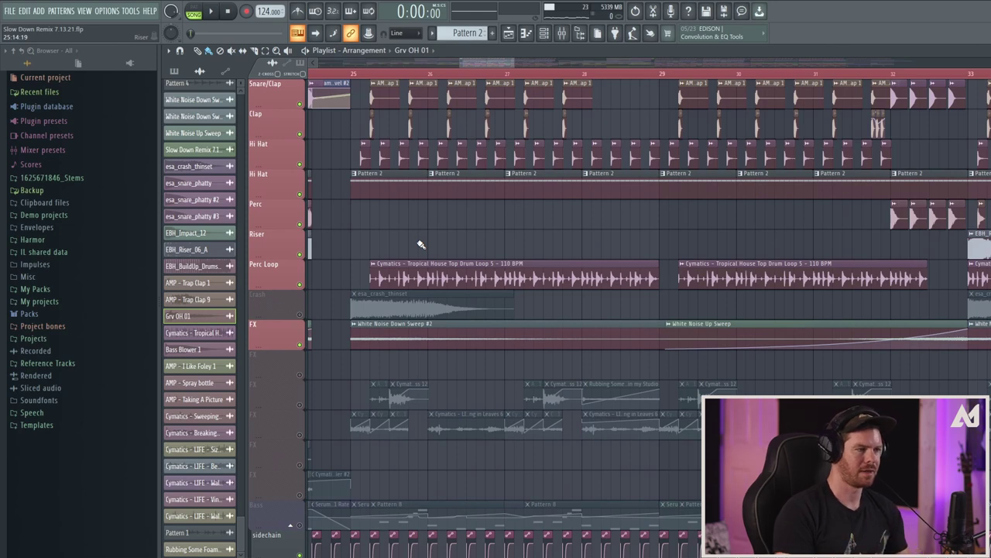
pyautogui.moveTo(515, 63); pyautogui.dragTo(547, 62)
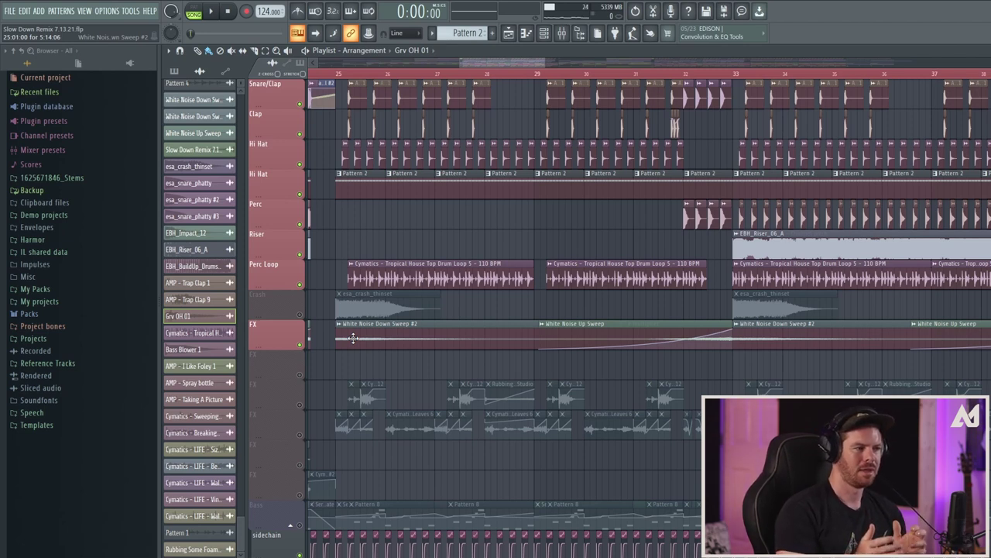
pyautogui.click(300, 315)
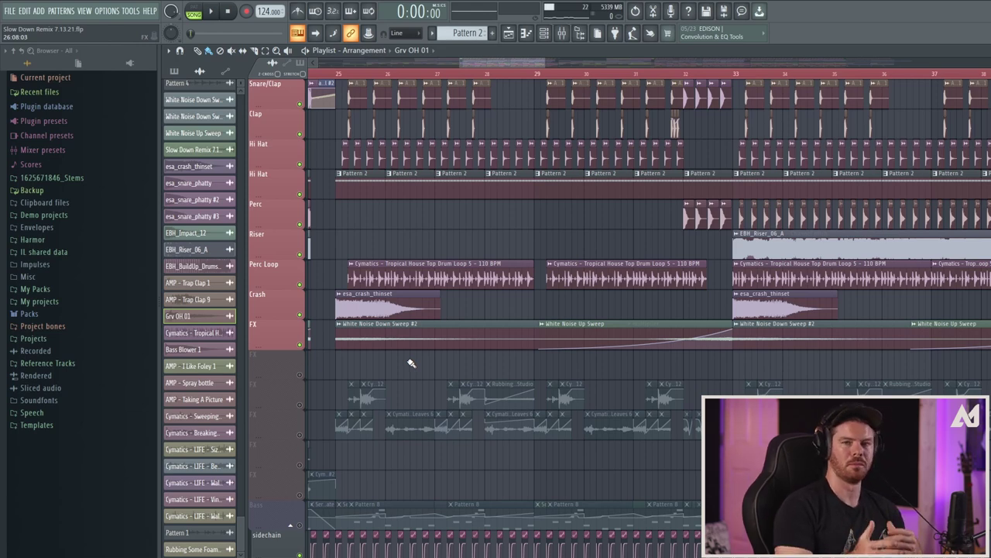
# Play the arrangement from bar 16 through bar 17 to audition the white noise sweeps in the build-up.
pyautogui.moveTo(488, 66); pyautogui.dragTo(419, 65)
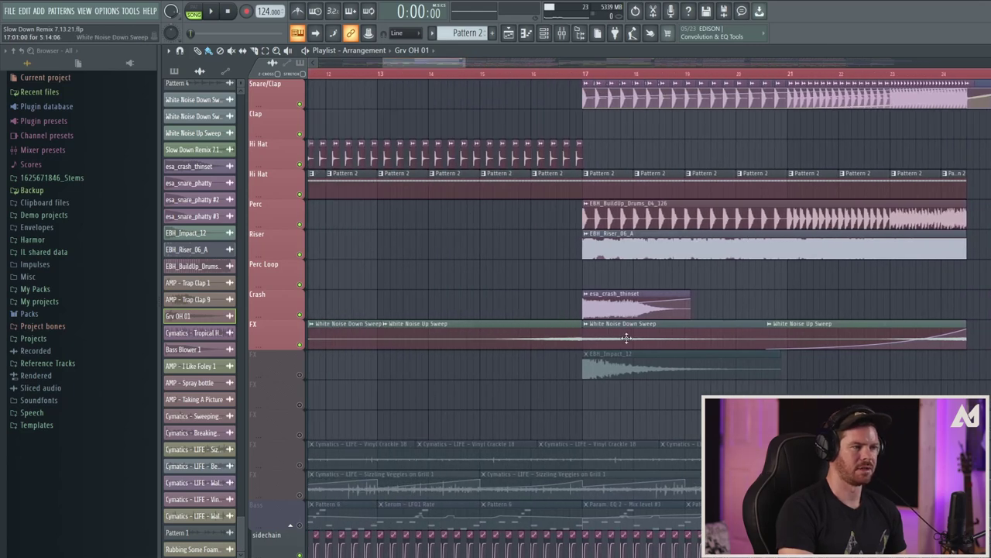
pyautogui.click(531, 73)
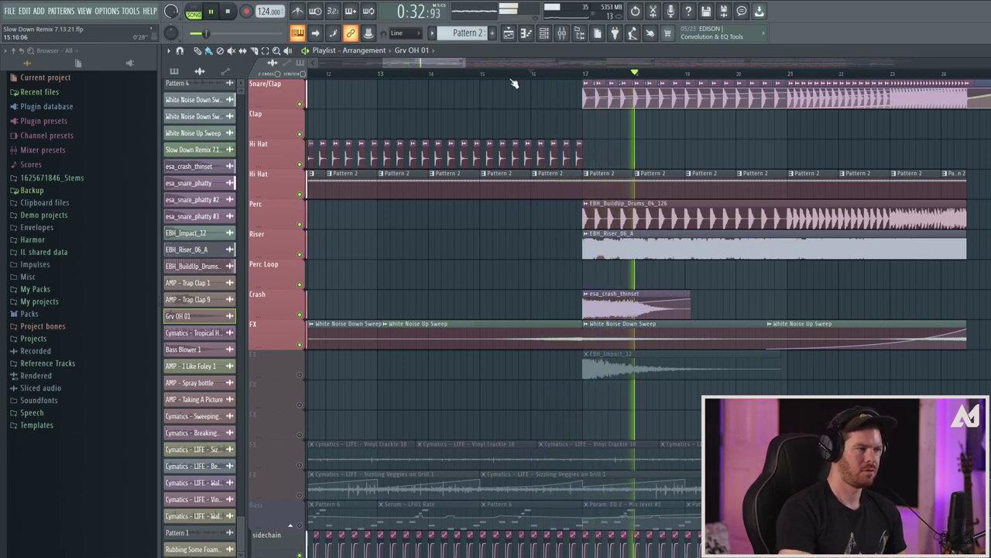
pyautogui.click(230, 12)
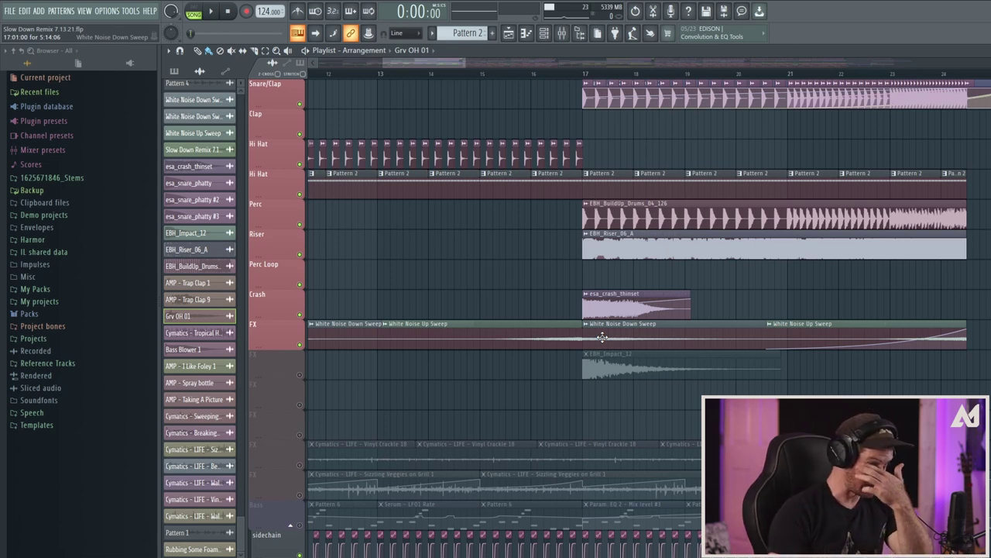
# Unmute the FX track holding EBH_Impact_12 and play it from bar 16 into the build-up.
pyautogui.click(299, 375)
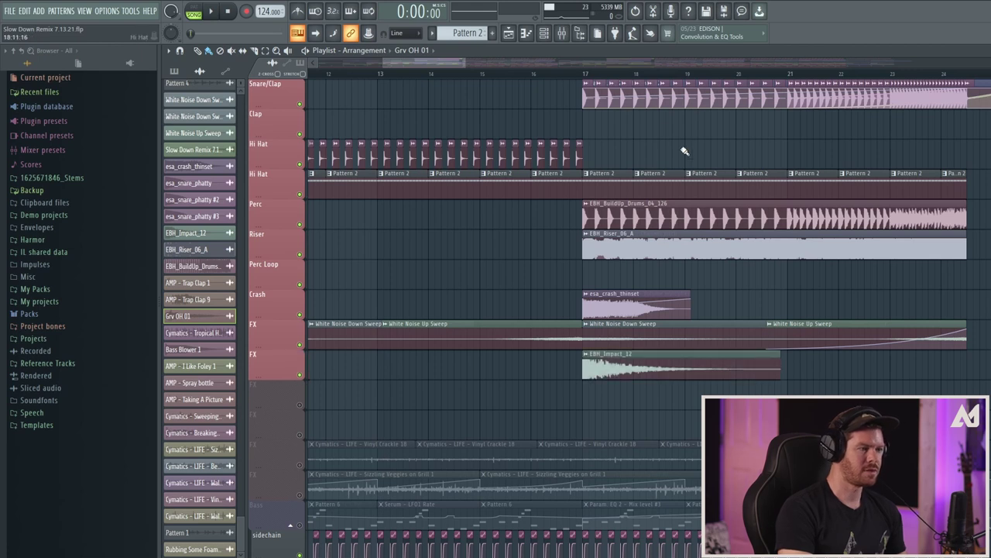
pyautogui.click(533, 73)
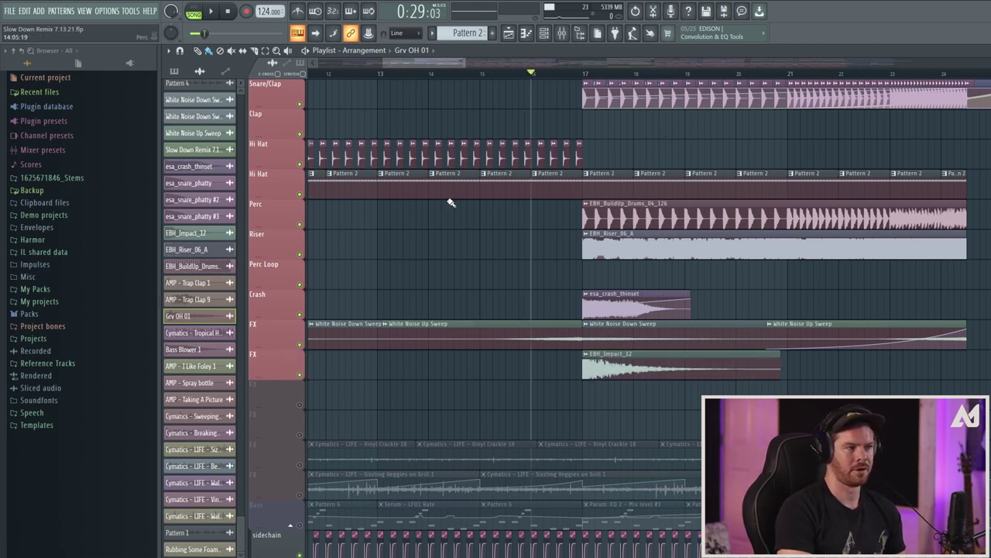
pyautogui.press('space')
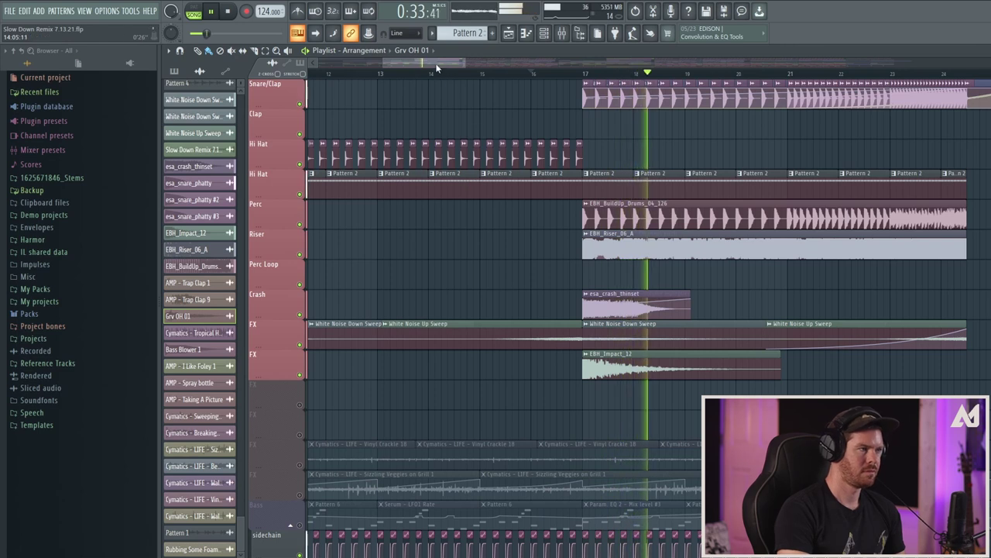
pyautogui.click(227, 12)
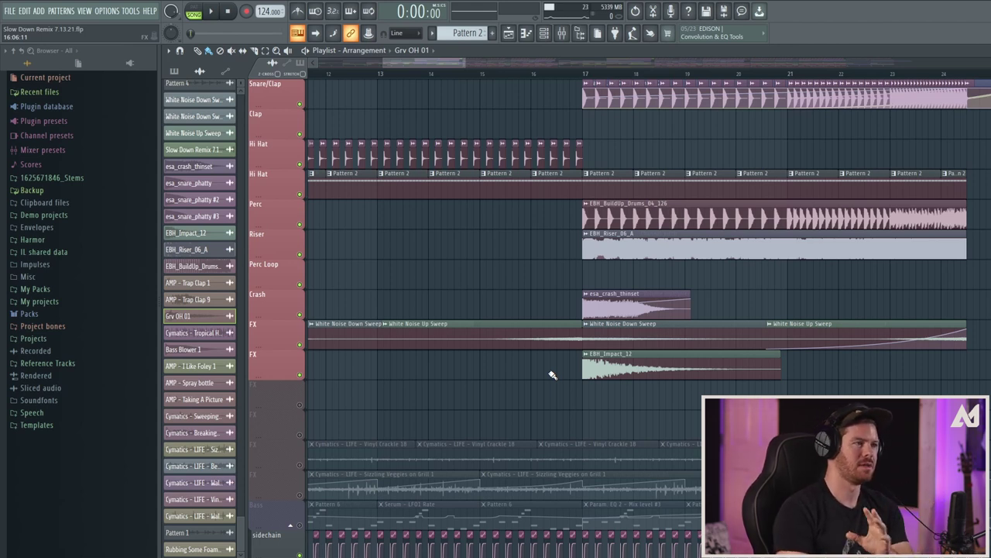
# Unmute the two FX tracks holding the foley clips and play the drop from bar 25.
pyautogui.scroll(1, 550, 370)
pyautogui.moveTo(451, 65); pyautogui.dragTo(524, 67)
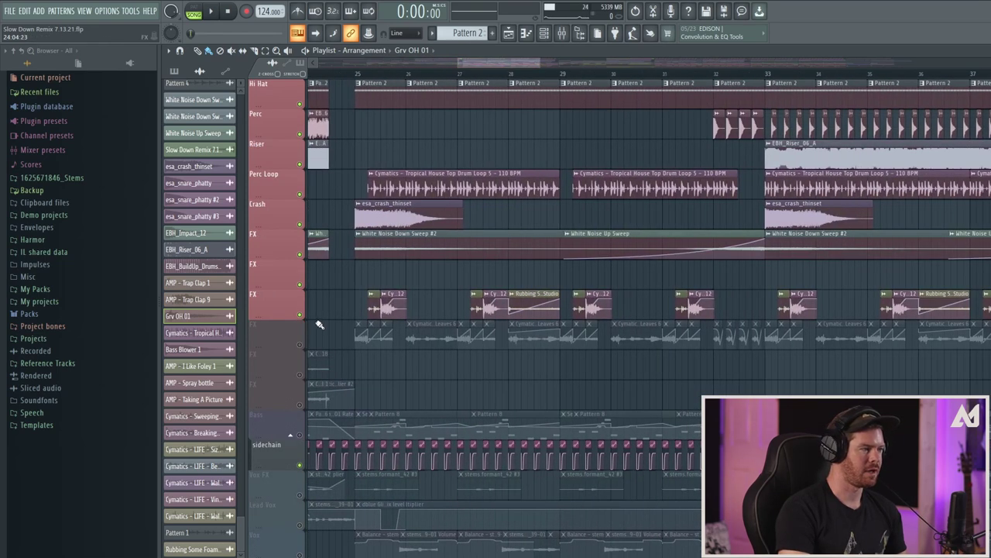
pyautogui.click(300, 344)
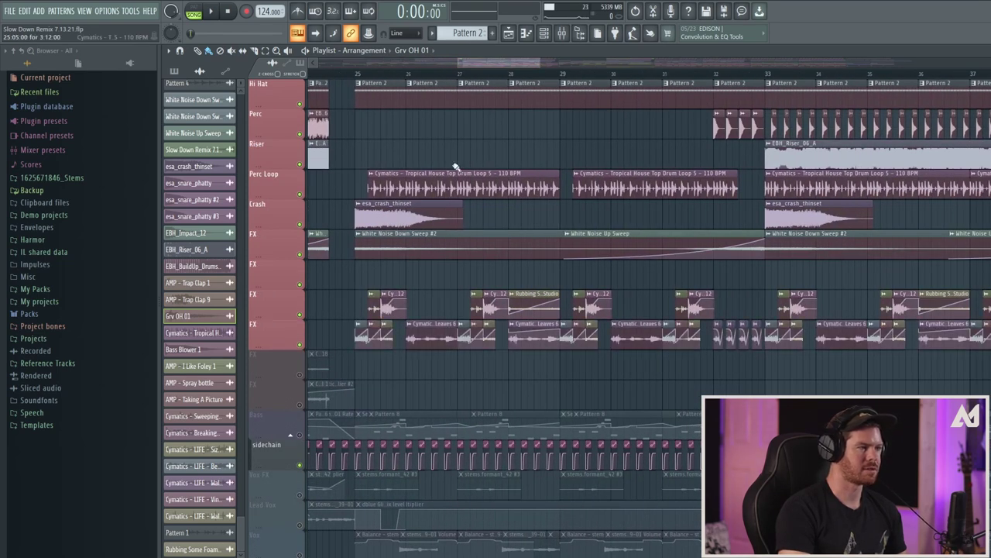
pyautogui.moveTo(543, 60); pyautogui.dragTo(518, 61)
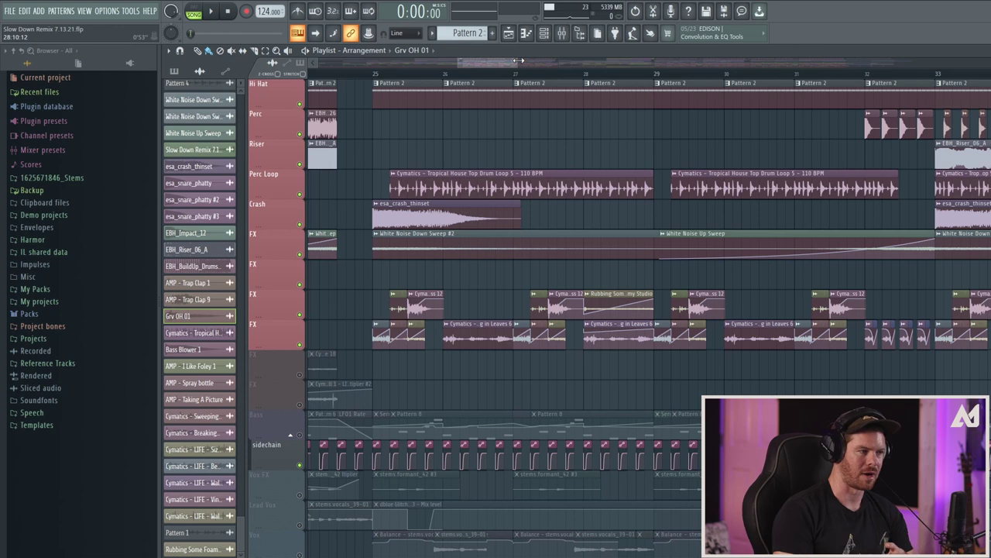
pyautogui.click(374, 76)
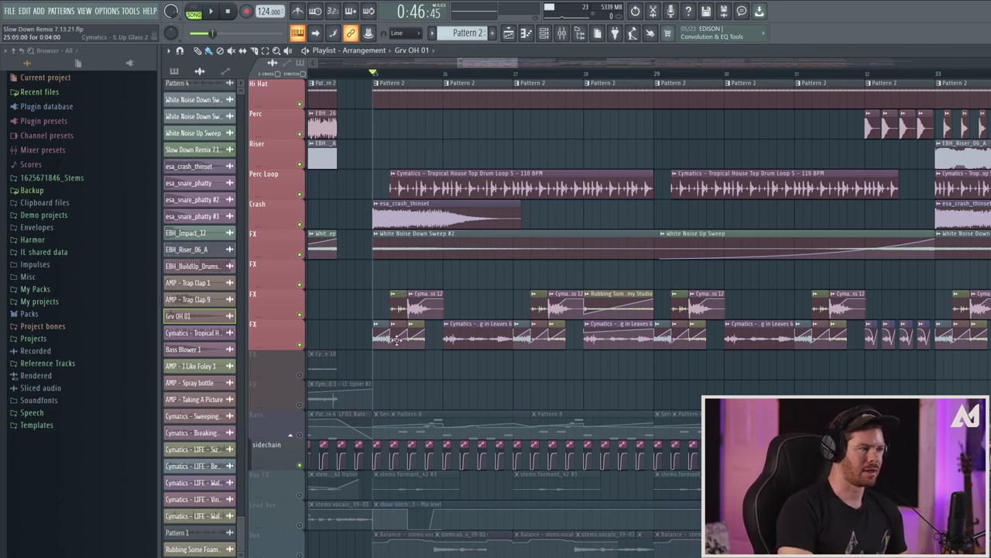
pyautogui.press('space')
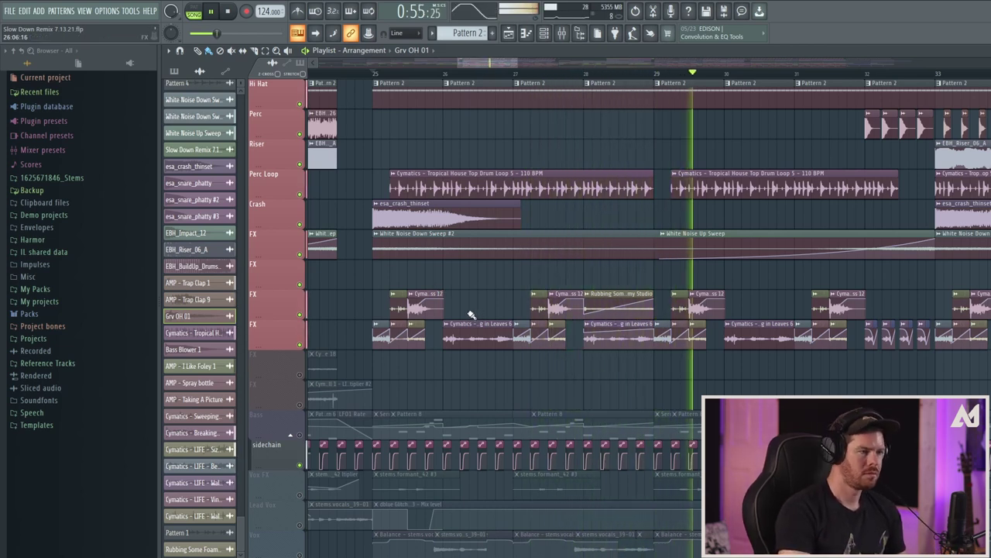
pyautogui.press('space')
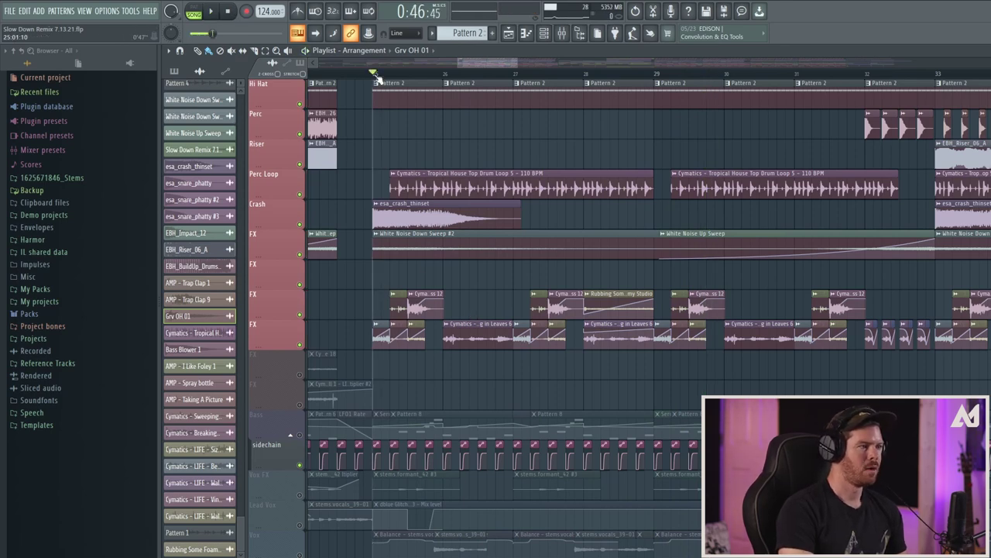
# Unmute both drop synth tracks and play the drop from bar 25 to audition the foley FX layers.
pyautogui.scroll(-10, 392, 305)
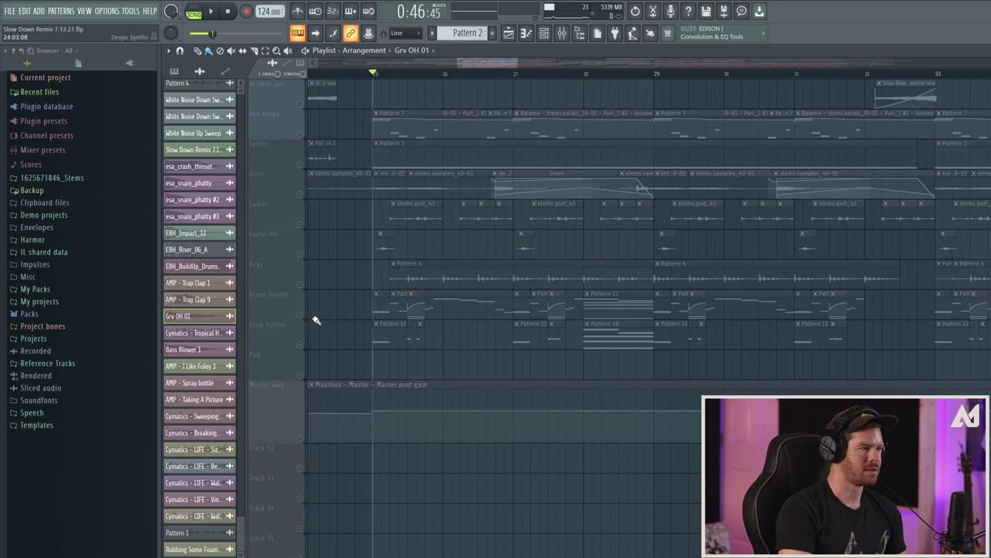
pyautogui.click(301, 316)
pyautogui.click(300, 344)
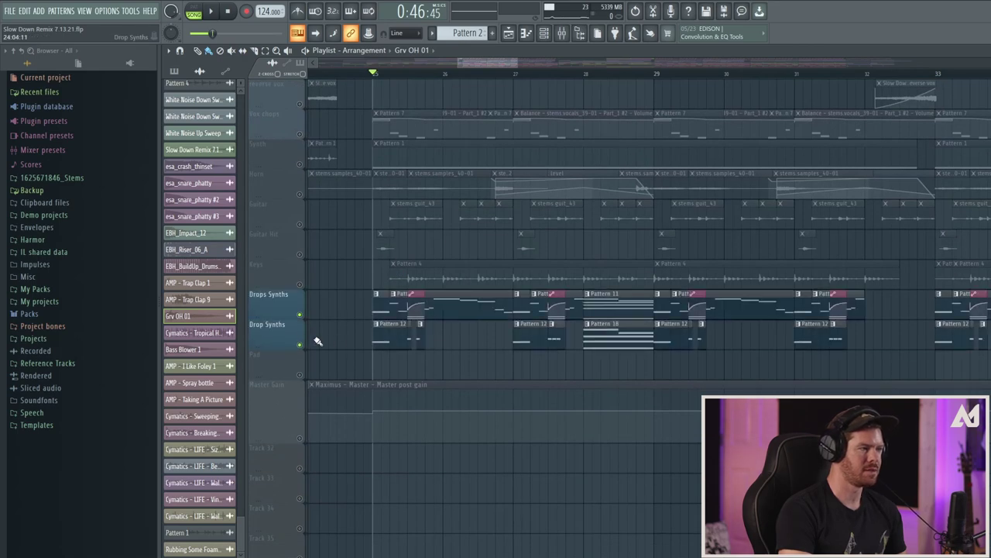
pyautogui.scroll(10, 359, 334)
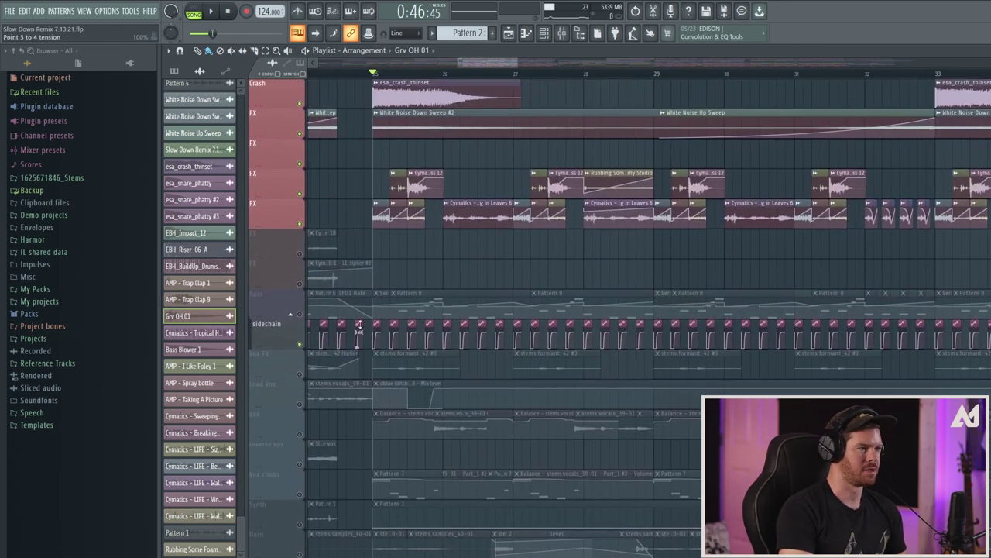
pyautogui.scroll(2, 358, 325)
pyautogui.scroll(2, 413, 298)
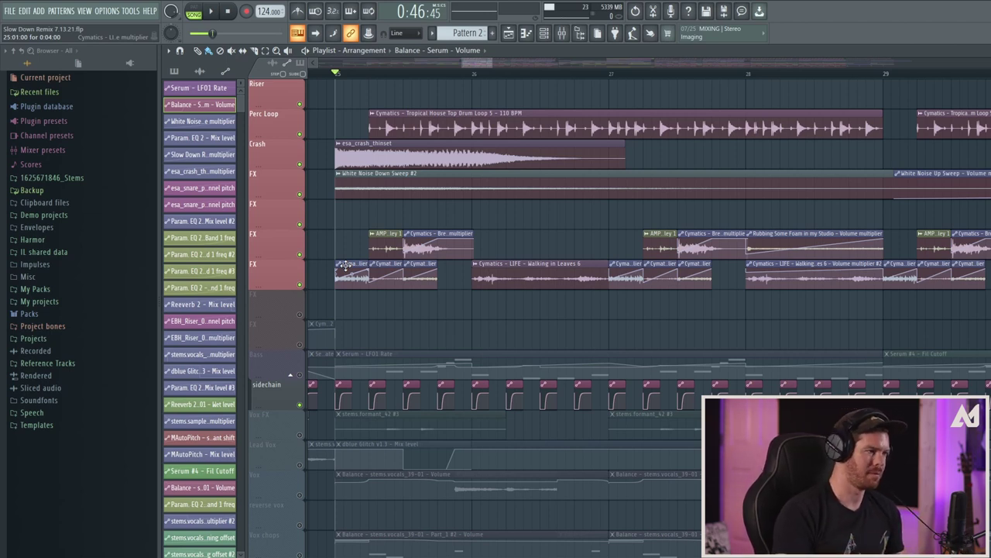
pyautogui.press('space')
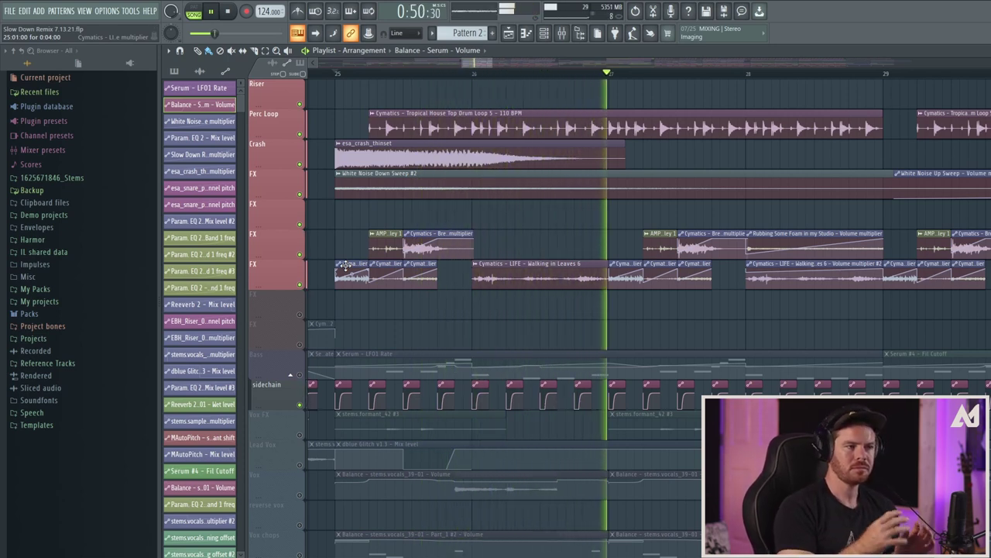
pyautogui.press('space')
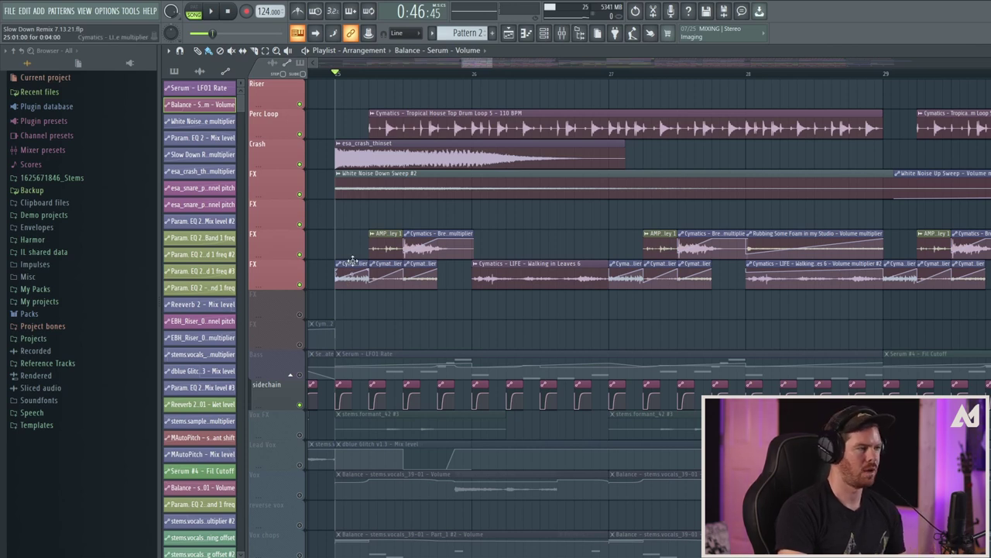
# Unmute the Vinyl Crackle and Sizzling Veggies FX tracks and audition them from bar 15.
pyautogui.hscroll(-3, 291, 296)
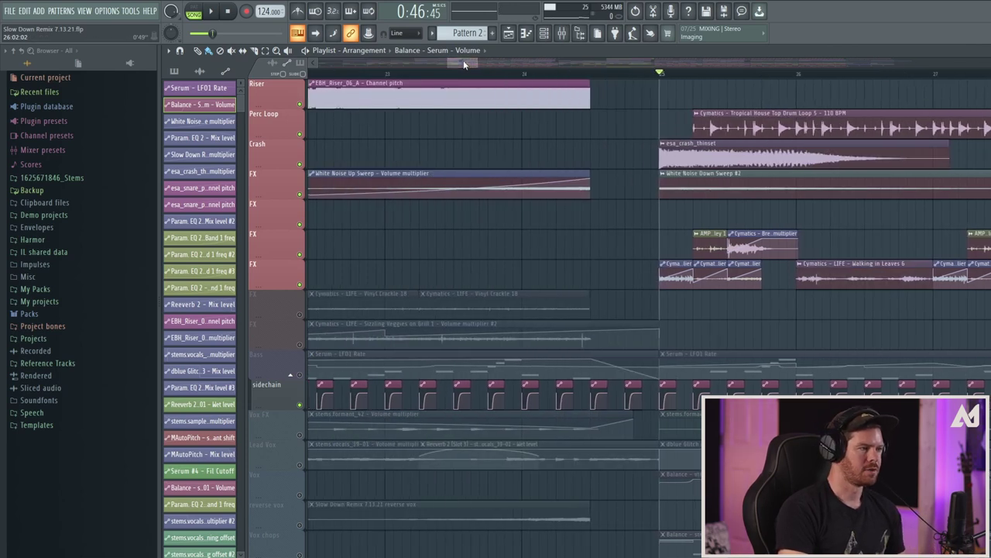
pyautogui.click(300, 344)
pyautogui.moveTo(454, 65); pyautogui.dragTo(431, 62)
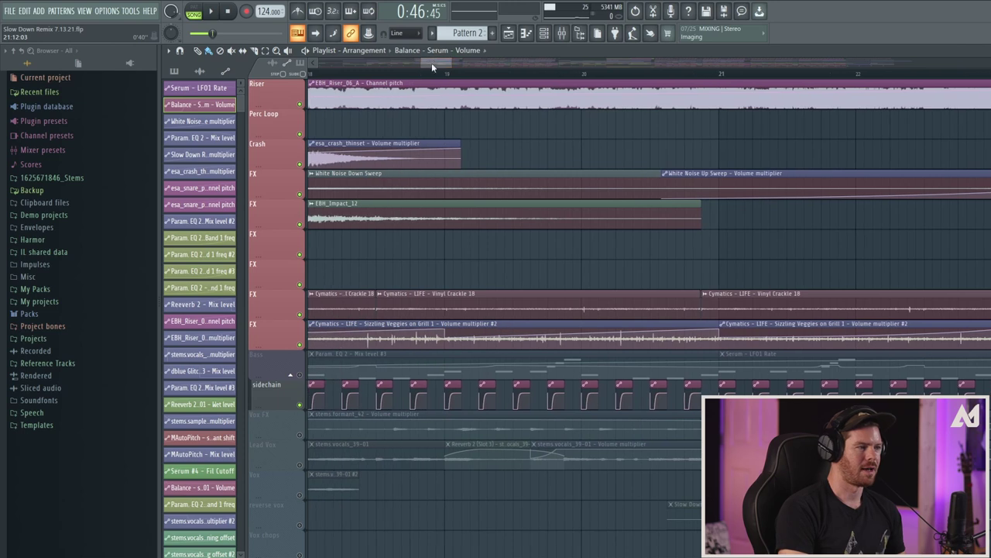
pyautogui.click(504, 327)
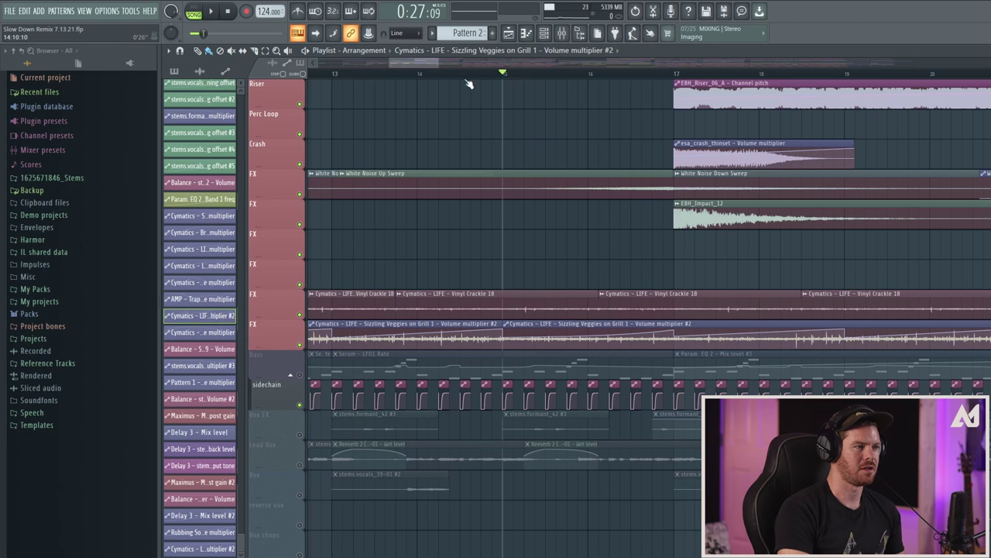
pyautogui.click(502, 75)
pyautogui.press('space')
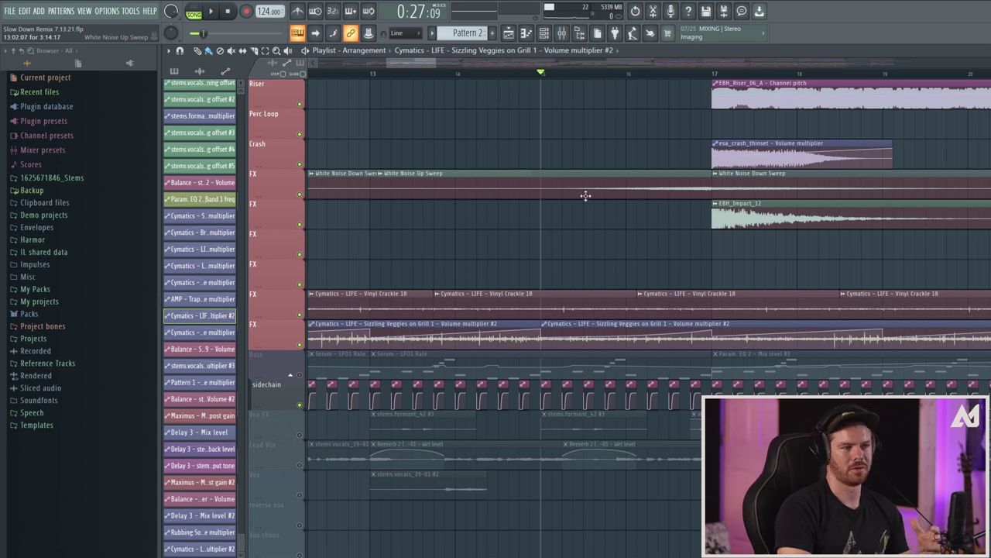
# Unmute the Bass track, and solo the Synth track holding Pattern 1 at the start of the arrangement.
pyautogui.click(301, 376)
pyautogui.moveTo(434, 64); pyautogui.dragTo(389, 62)
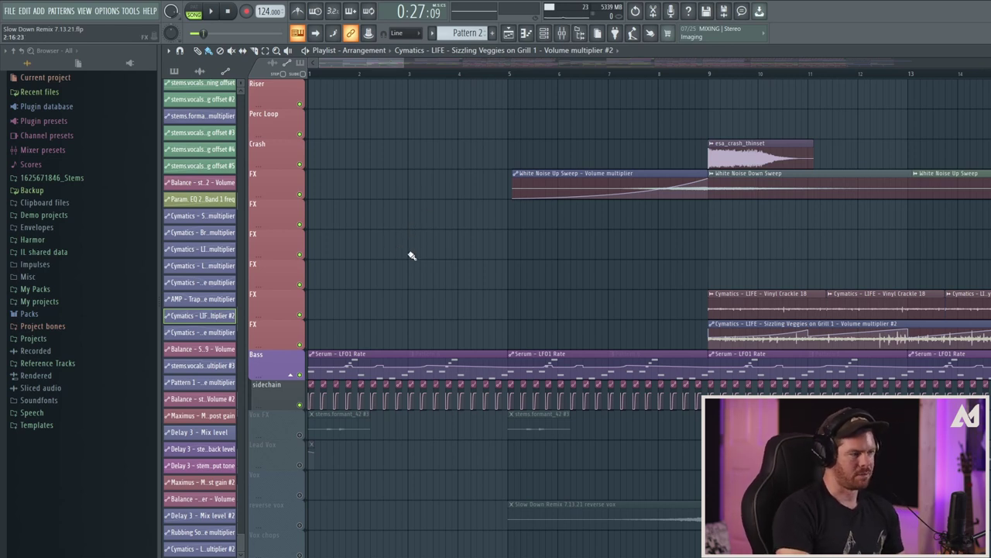
pyautogui.scroll(-4, 412, 294)
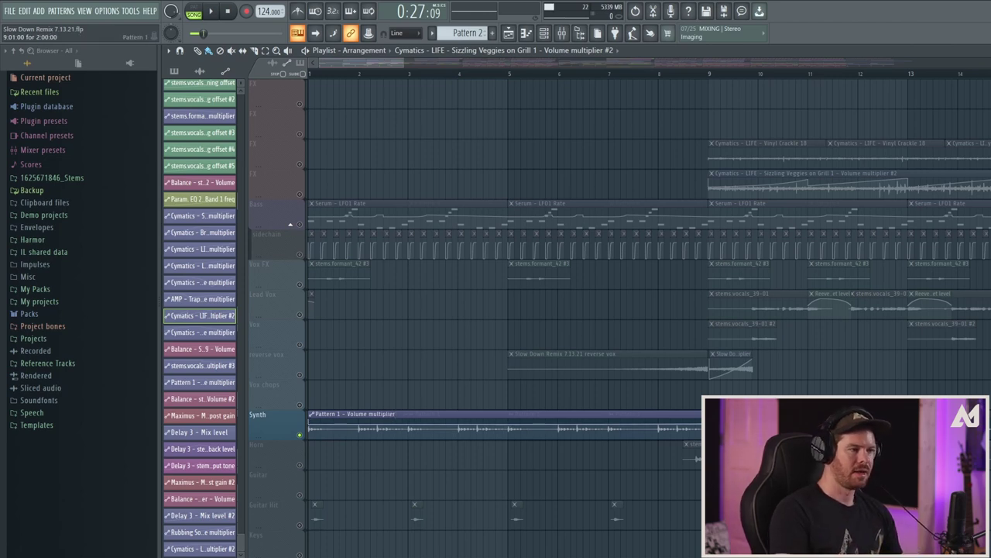
# Open the Tronic synth's instrument window to view its patch settings, and close it again.
pyautogui.click(200, 72)
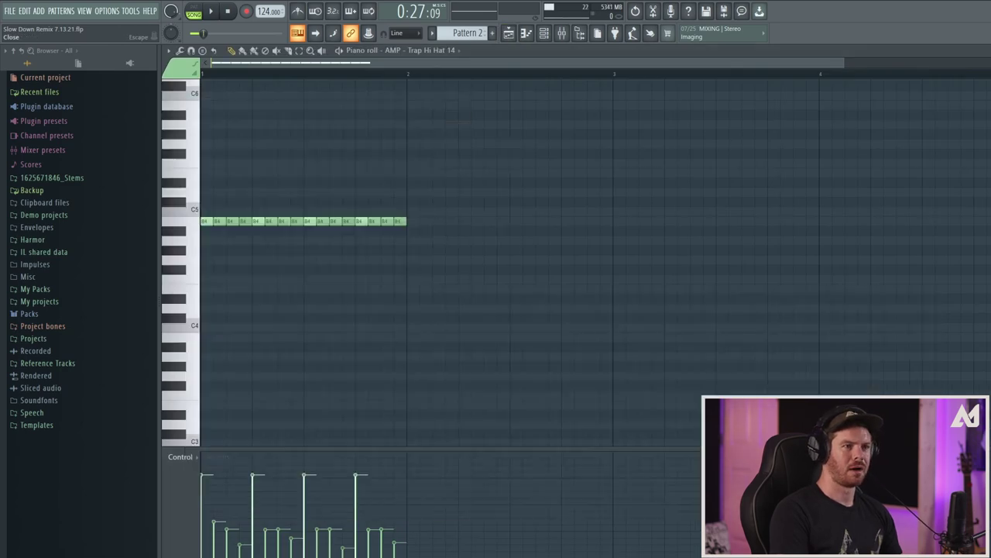
pyautogui.click(985, 50)
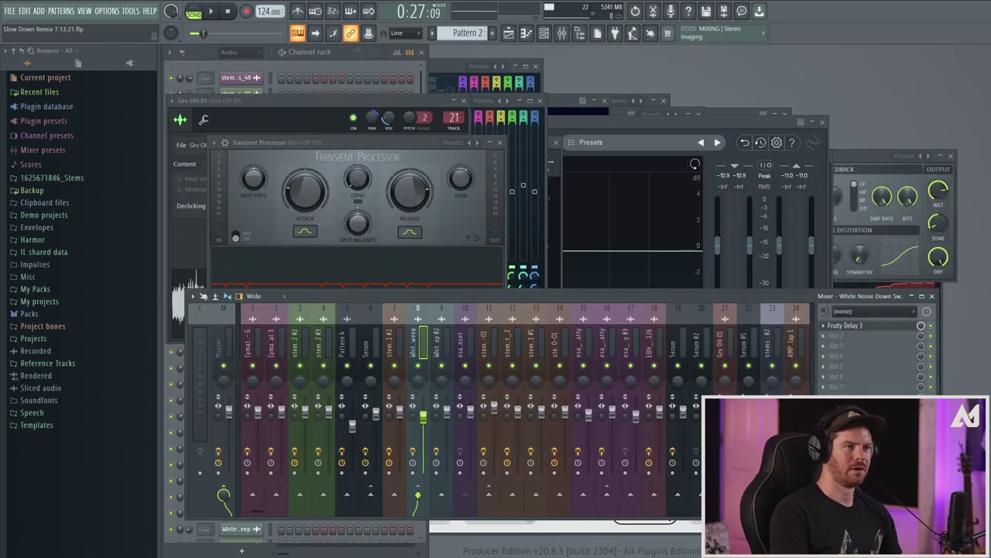
pyautogui.press('F6')
pyautogui.scroll(-5, 325, 333)
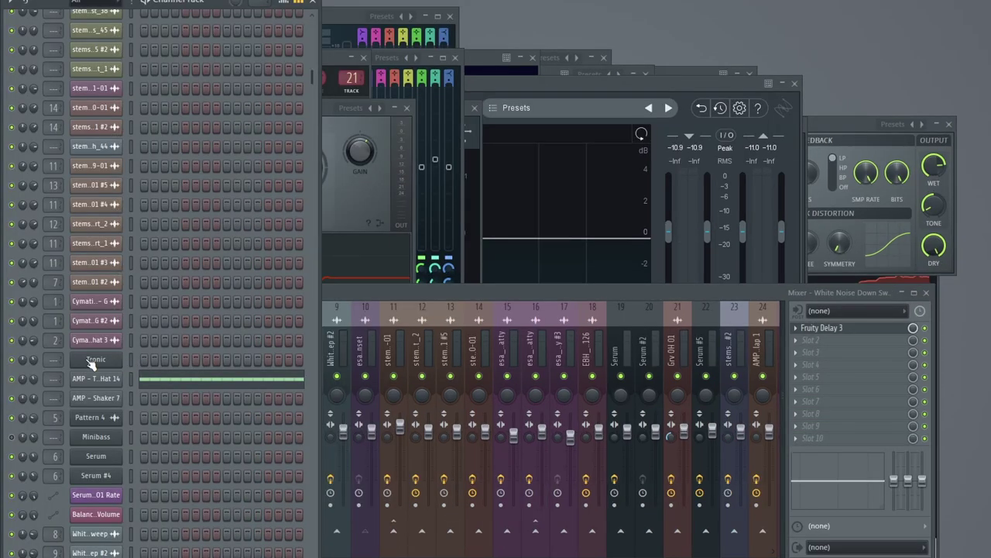
pyautogui.click(91, 362)
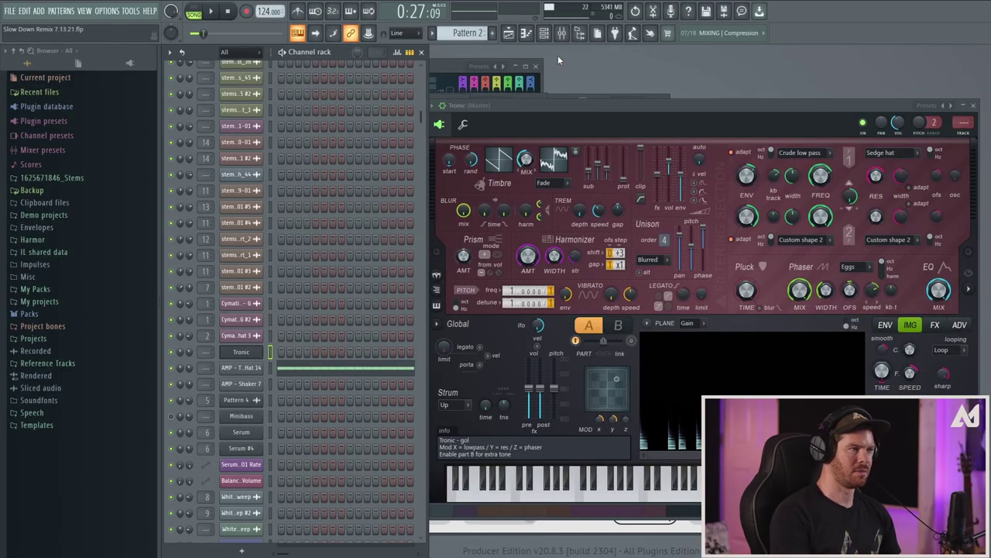
pyautogui.click(976, 104)
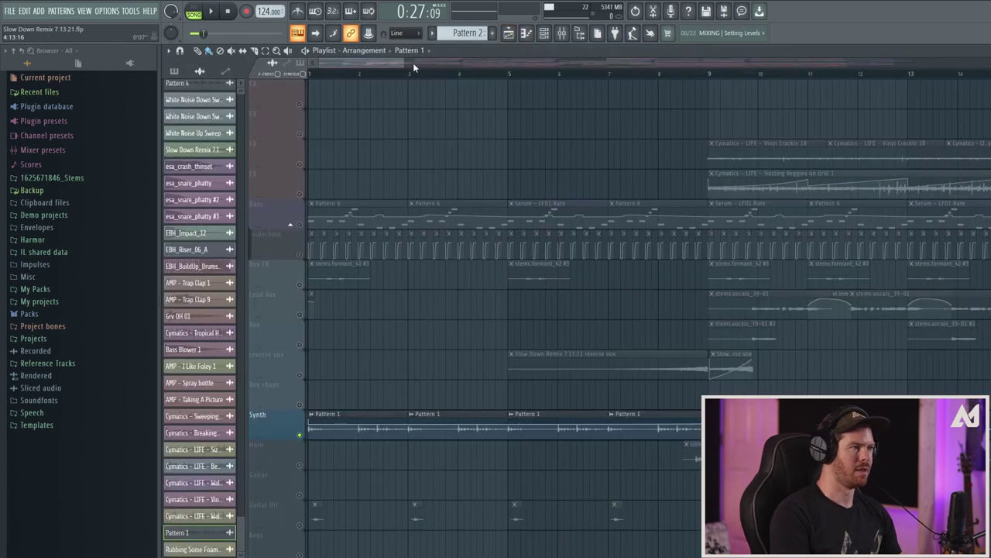
# Unmute the Bass and sidechain tracks and play them together with the Synth track from bar 1.
pyautogui.moveTo(404, 63); pyautogui.dragTo(383, 63)
pyautogui.click(316, 75)
pyautogui.moveTo(316, 75); pyautogui.dragTo(308, 75)
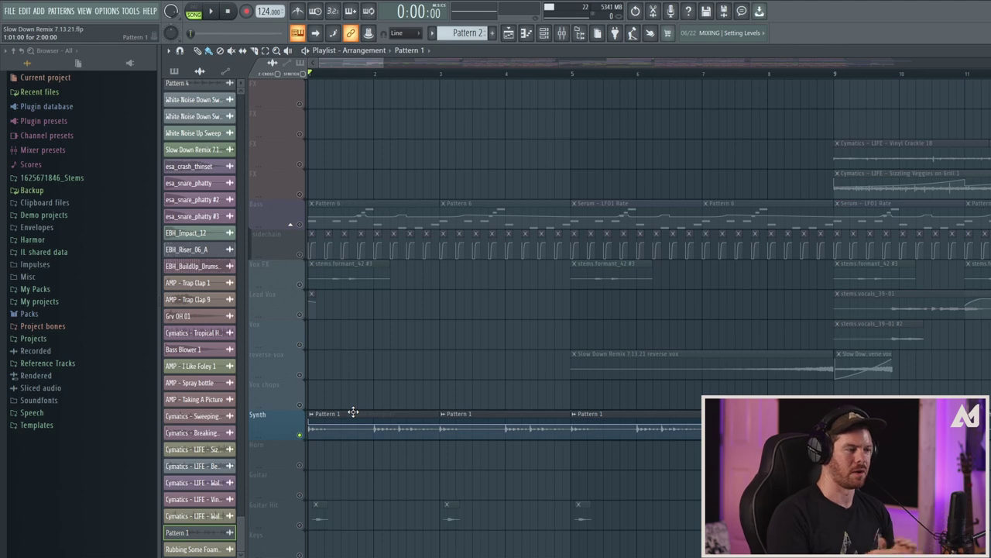
pyautogui.click(302, 225)
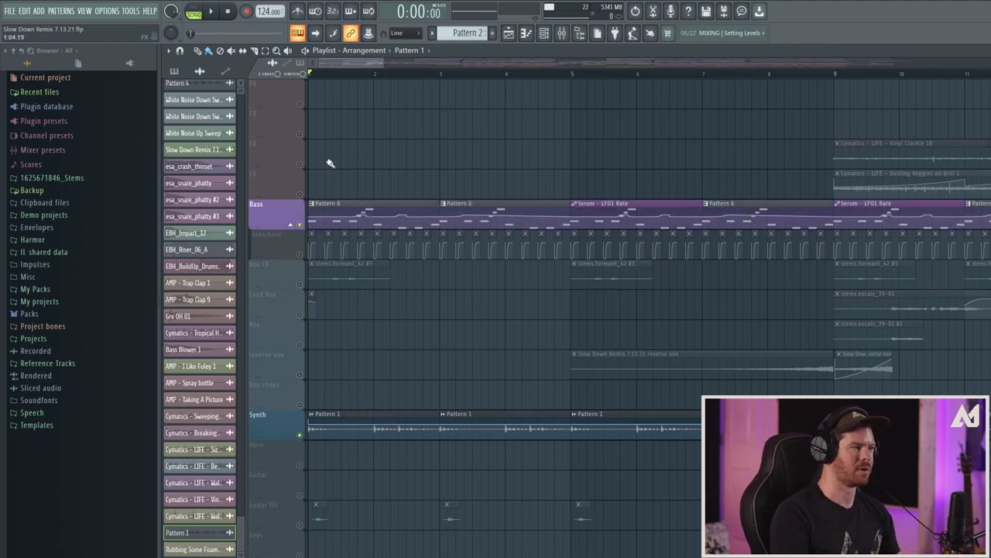
pyautogui.click(301, 254)
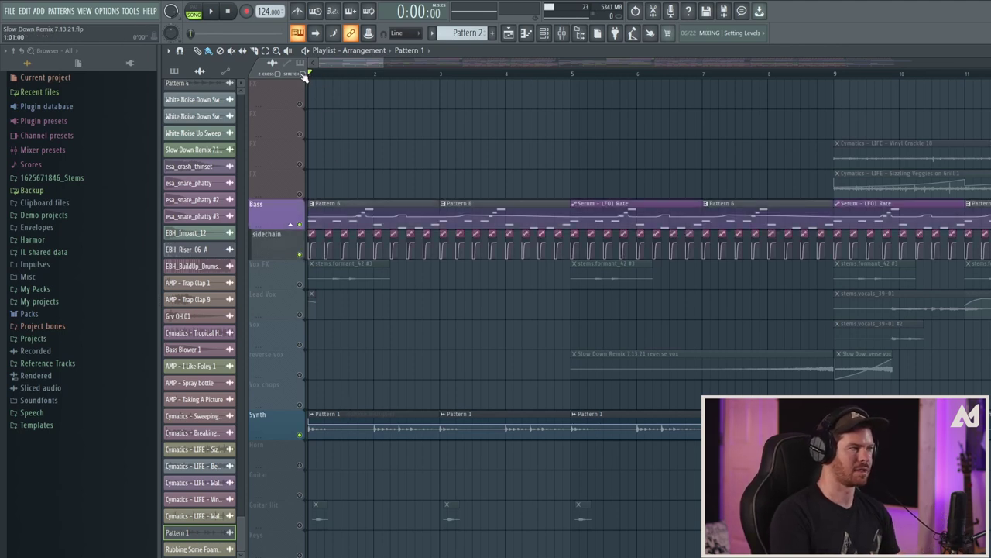
pyautogui.press('space')
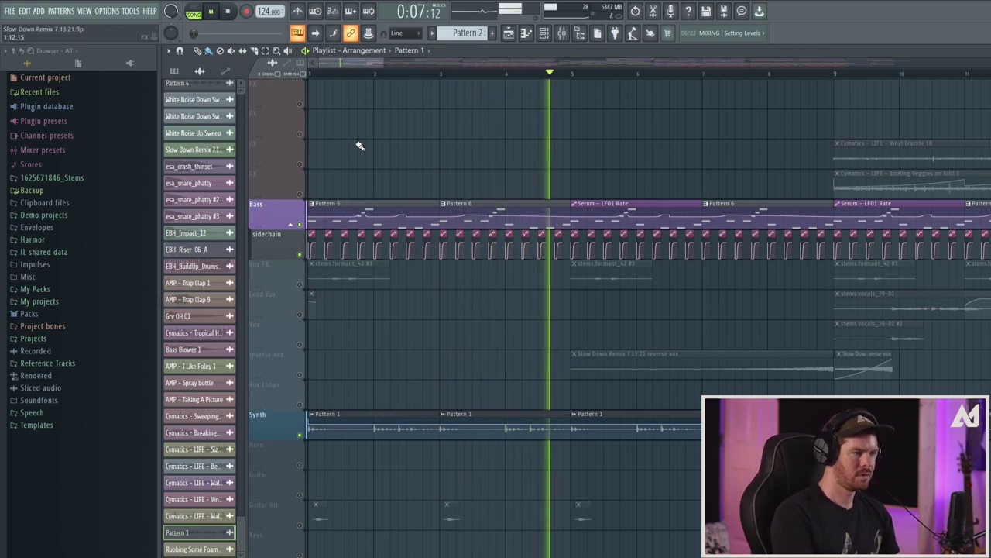
pyautogui.press('space')
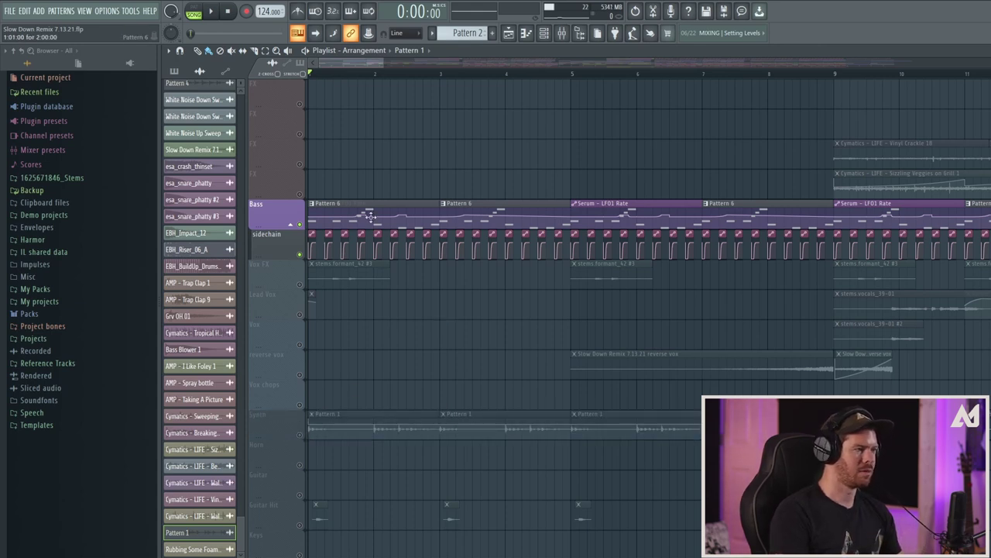
# Position playback at bar 5 and open the Serum instrument used by the bass's Pattern 6 to view its patch.
pyautogui.scroll(4, 395, 264)
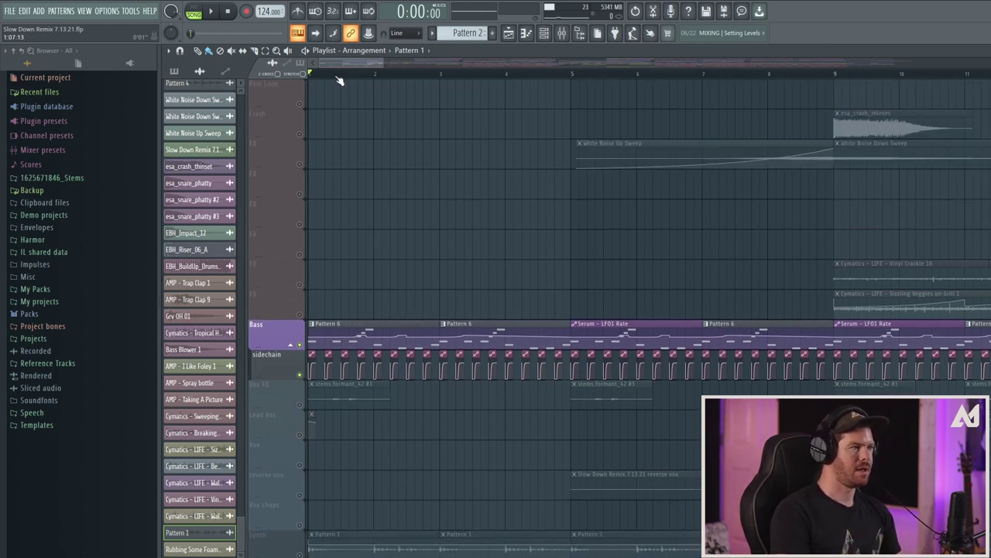
pyautogui.click(572, 75)
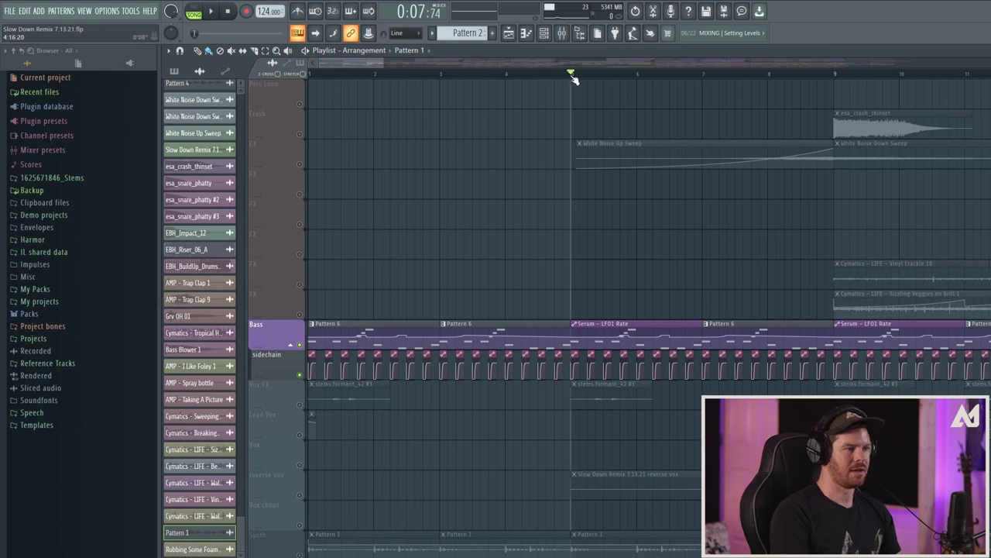
pyautogui.moveTo(368, 60)
pyautogui.mouseDown()
pyautogui.moveTo(398, 63)
pyautogui.moveTo(385, 63)
pyautogui.mouseUp()
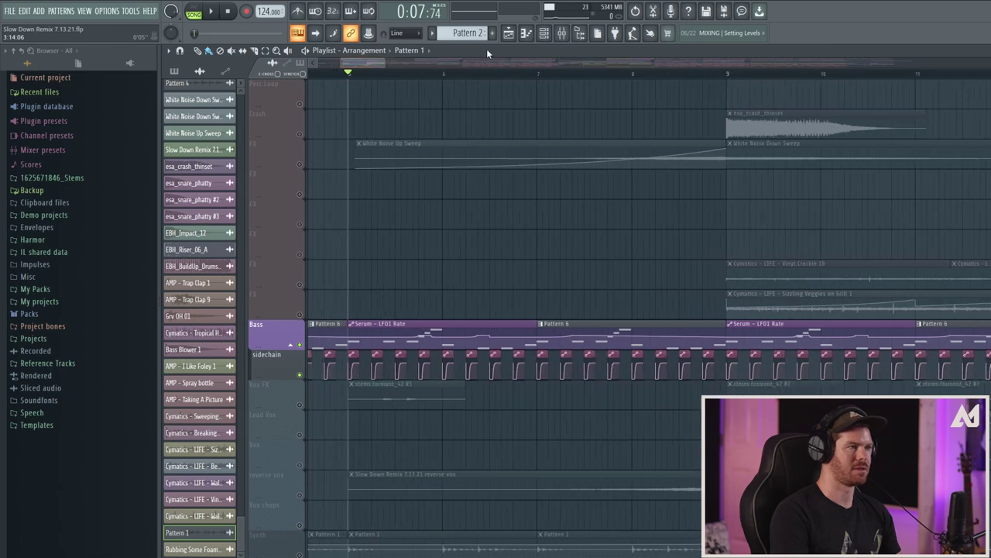
pyautogui.click(509, 36)
pyautogui.click(509, 35)
pyautogui.click(509, 36)
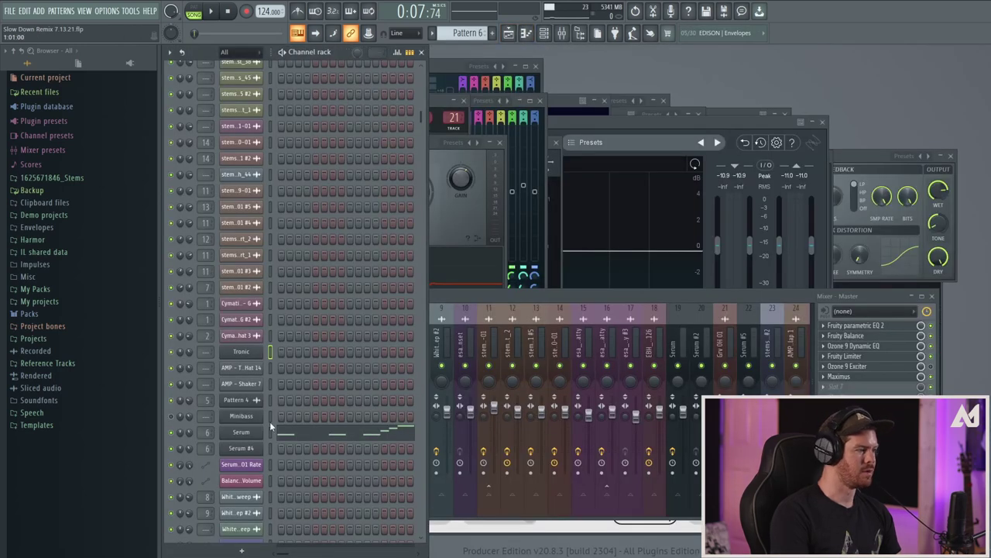
pyautogui.click(242, 433)
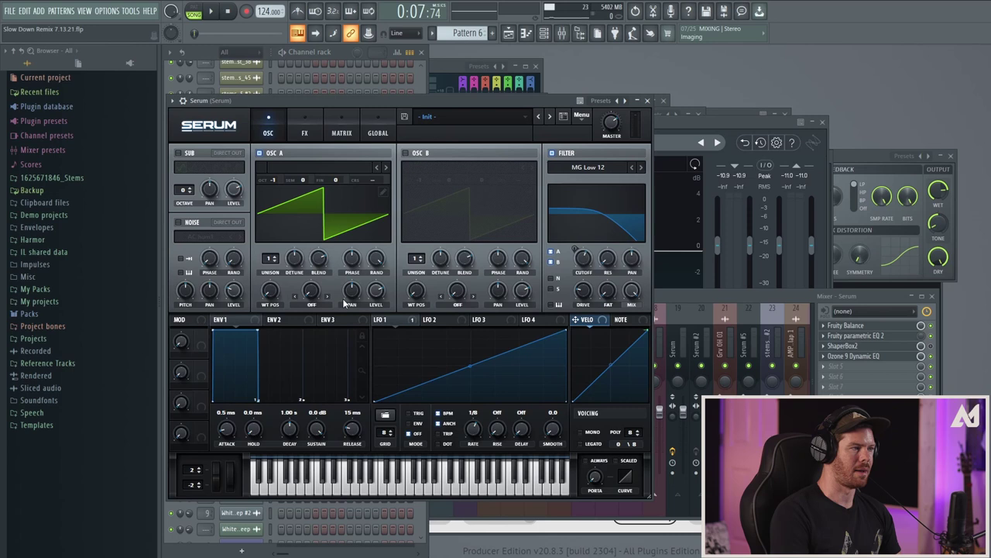
pyautogui.moveTo(377, 101); pyautogui.dragTo(386, 99)
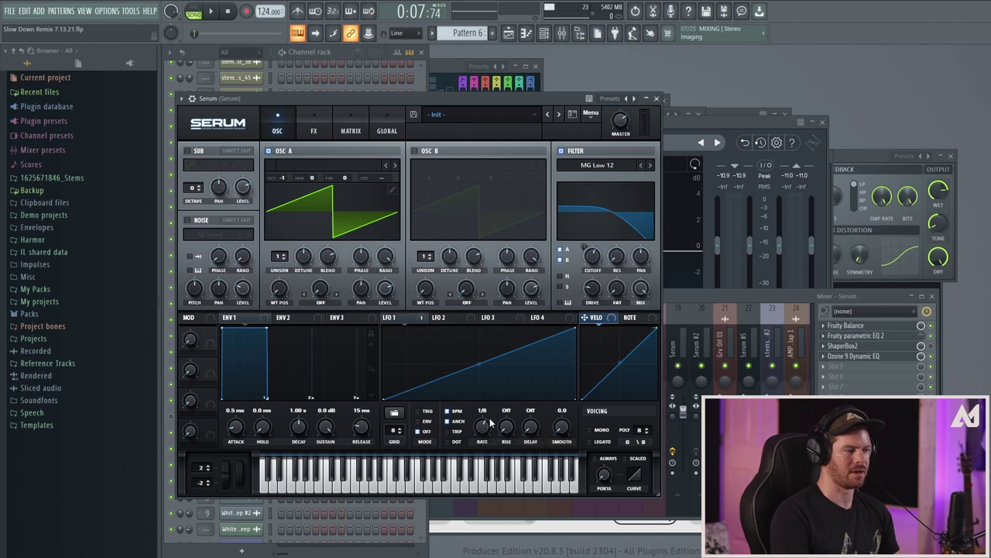
# Play the bass from bar 5 while watching the automated LFO 1 rate in Serum, and stop playback.
pyautogui.press('space')
pyautogui.moveTo(489, 444); pyautogui.dragTo(485, 432)
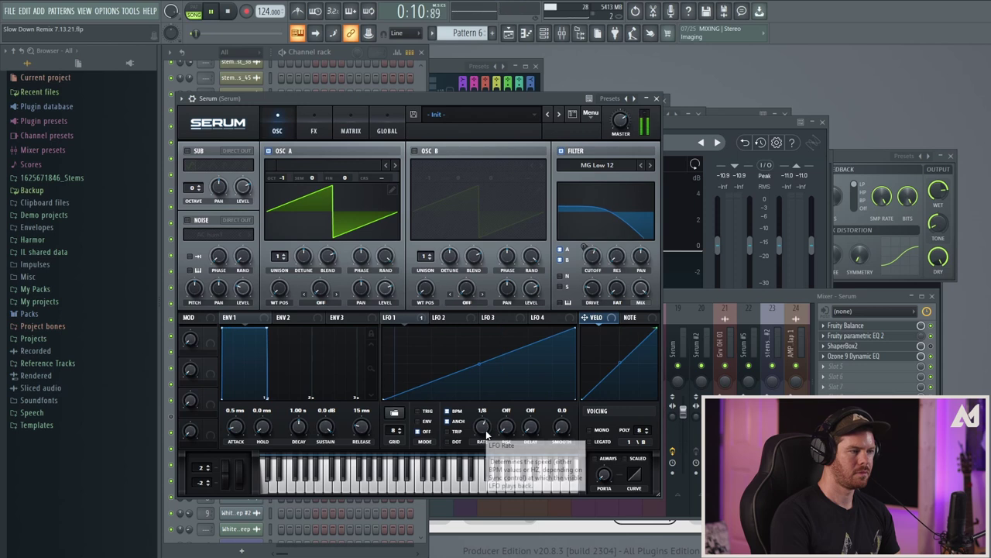
pyautogui.scroll(1, 485, 436)
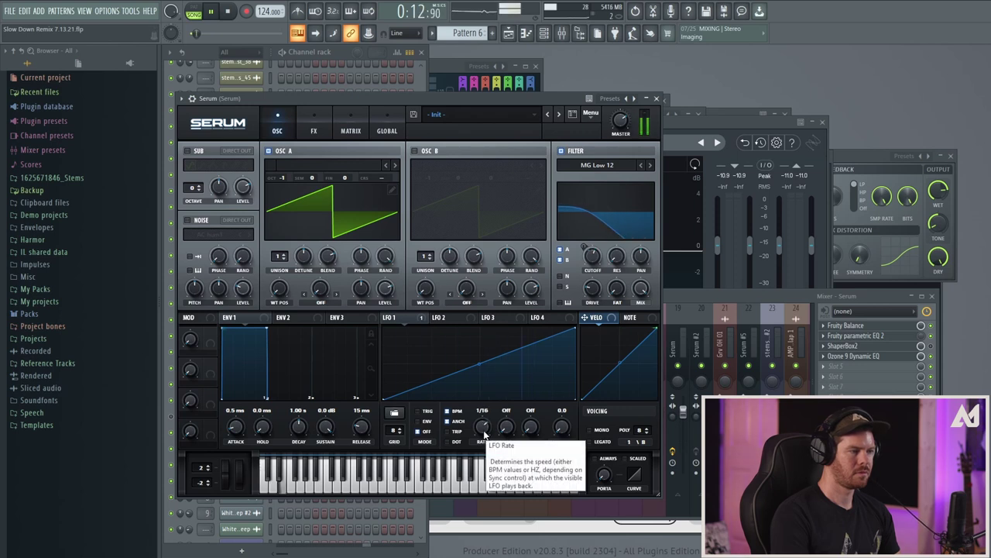
pyautogui.scroll(-1, 485, 436)
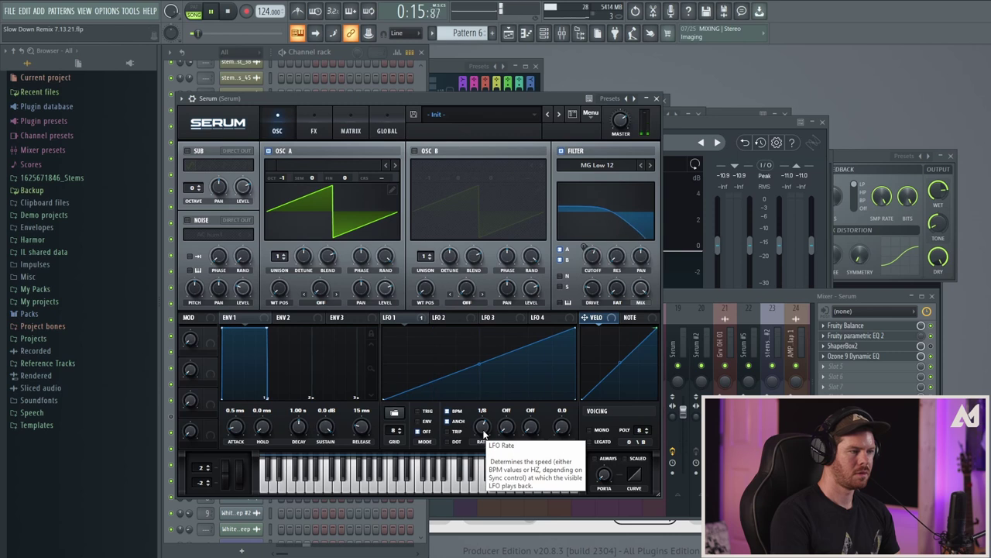
pyautogui.press('space')
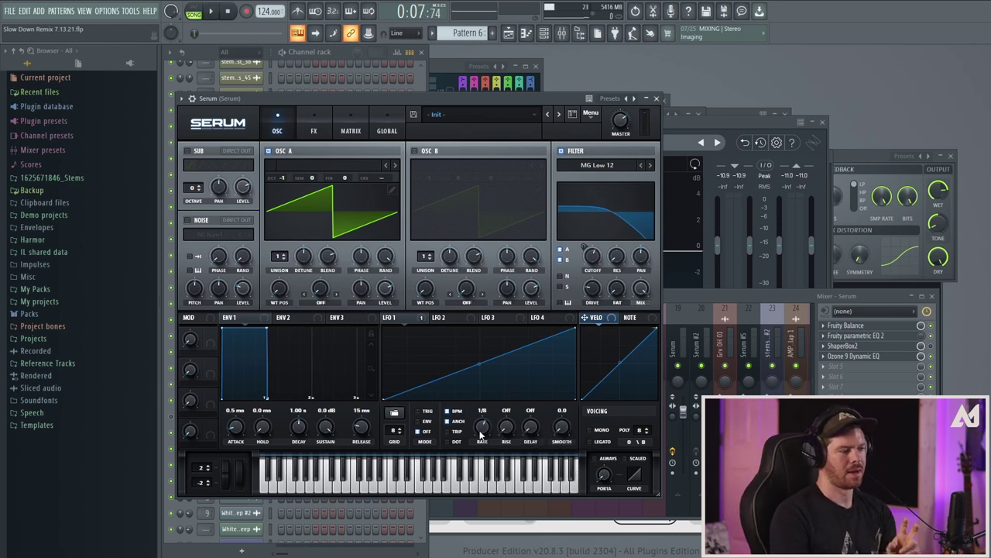
# Open Fruity Balance from the Serum mixer track's effects to view its volume control, and close the plugin windows.
pyautogui.press('F5')
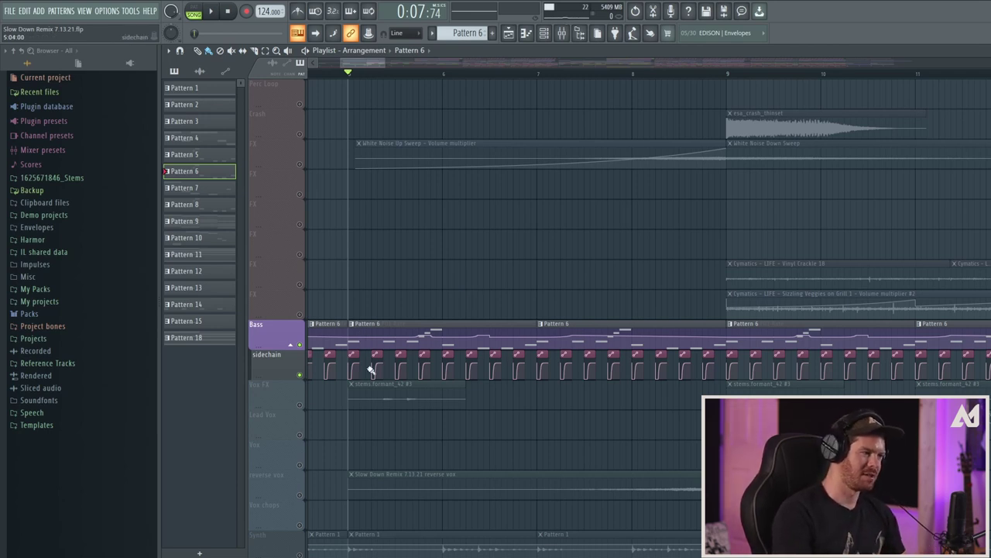
pyautogui.click(562, 35)
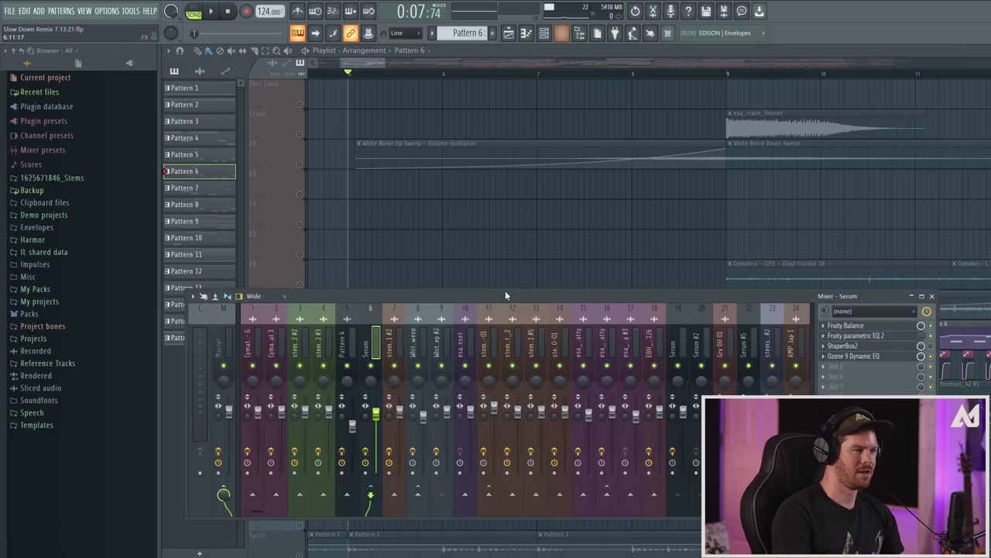
pyautogui.click(852, 325)
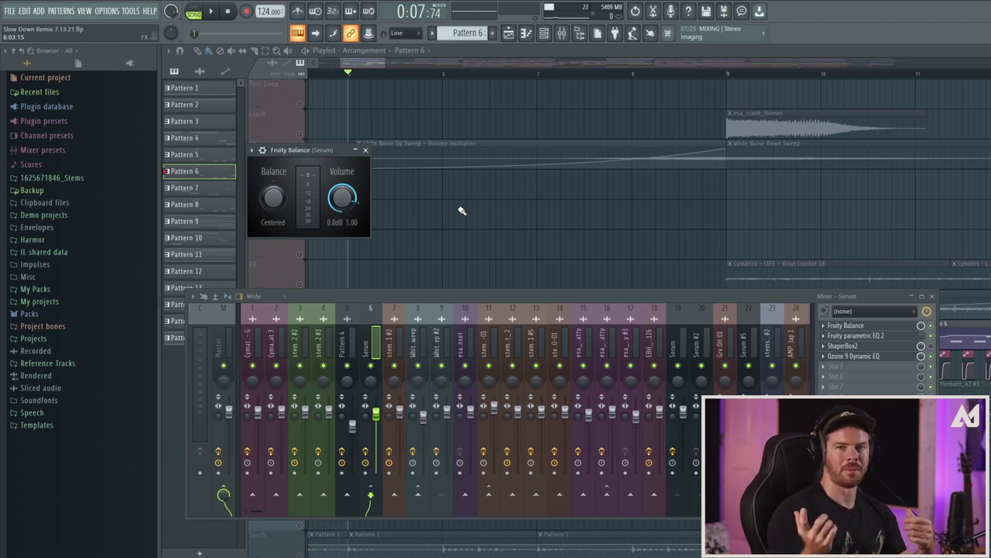
pyautogui.press('F12')
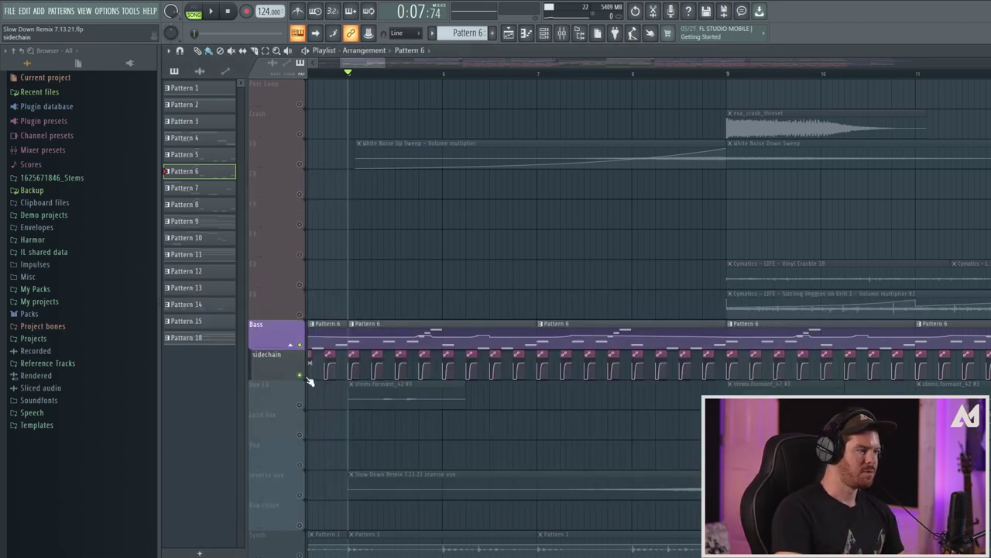
# Unmute the Vox FX track and audition its formant clip with the bass from bar 5.
pyautogui.click(298, 395)
pyautogui.scroll(-3, 364, 399)
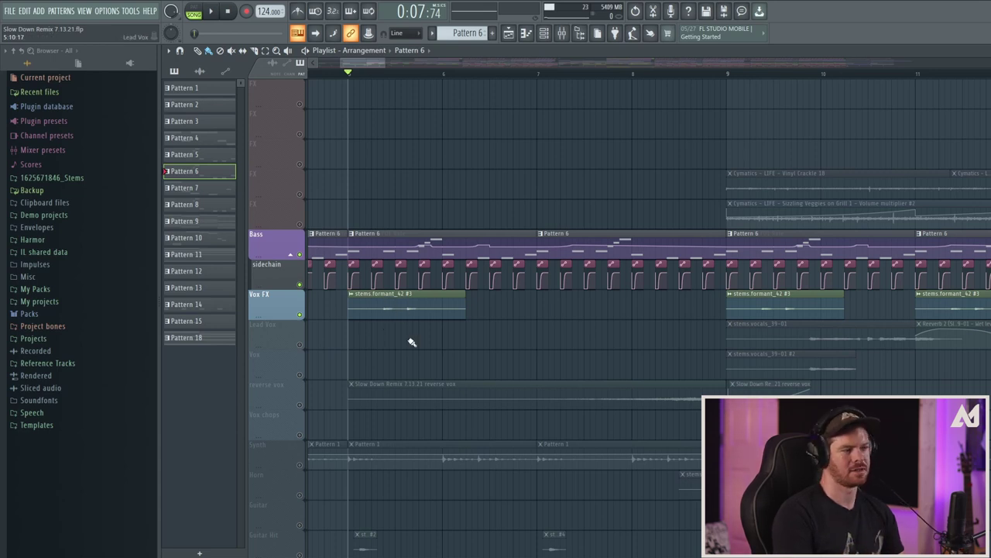
pyautogui.press('space')
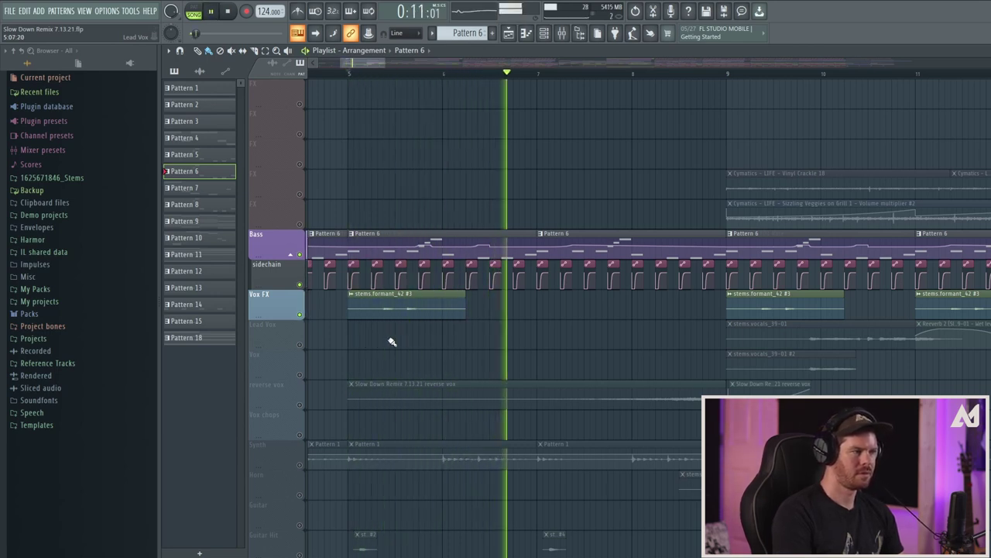
pyautogui.press('space')
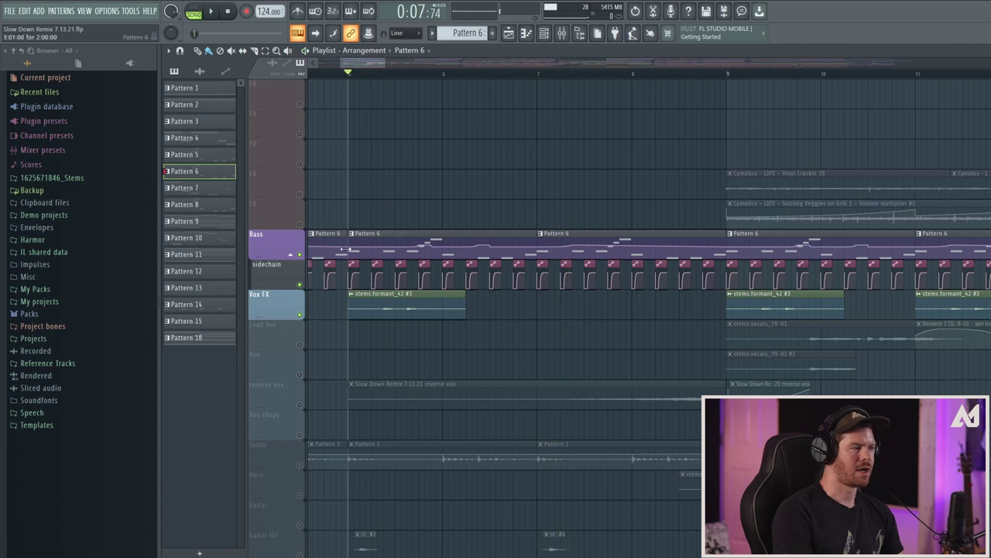
# Identify the formant clip's mixer track during playback, view its effect chain, and return to the playlist.
pyautogui.click(561, 33)
pyautogui.press('space')
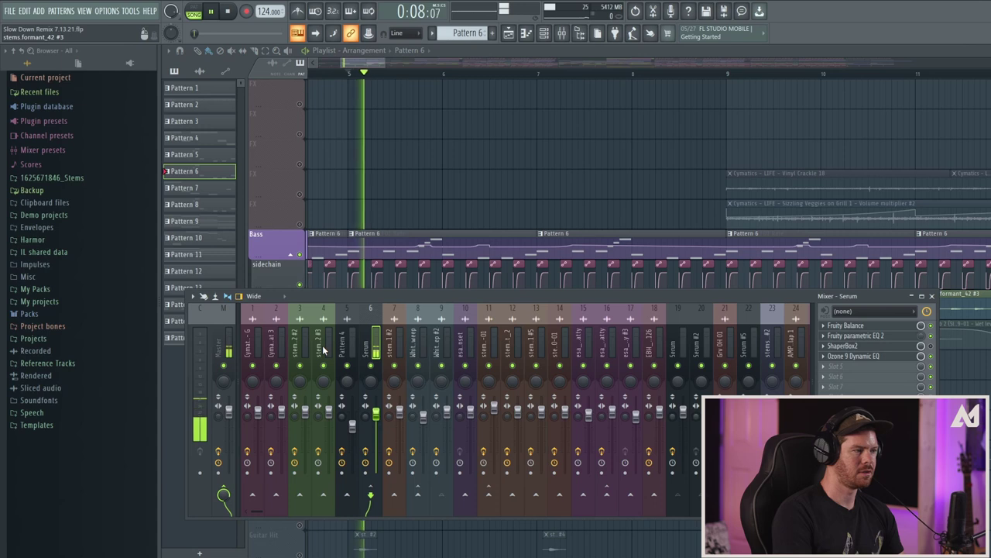
pyautogui.press('space')
pyautogui.click(326, 350)
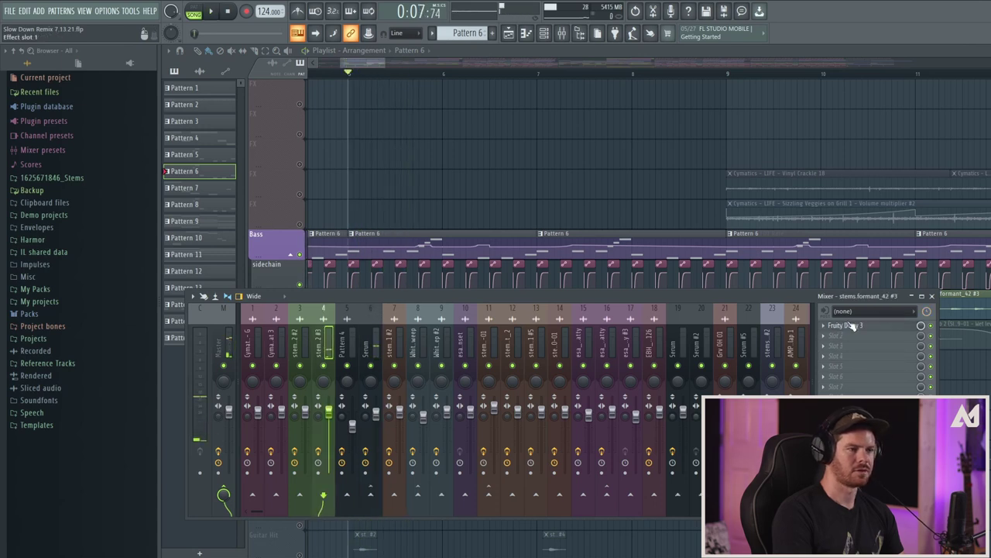
pyautogui.click(231, 13)
pyautogui.press('F9')
# Unmute the Lead Vox track and audition it from bar 9 with the bass and Vox FX.
pyautogui.scroll(-1, 398, 250)
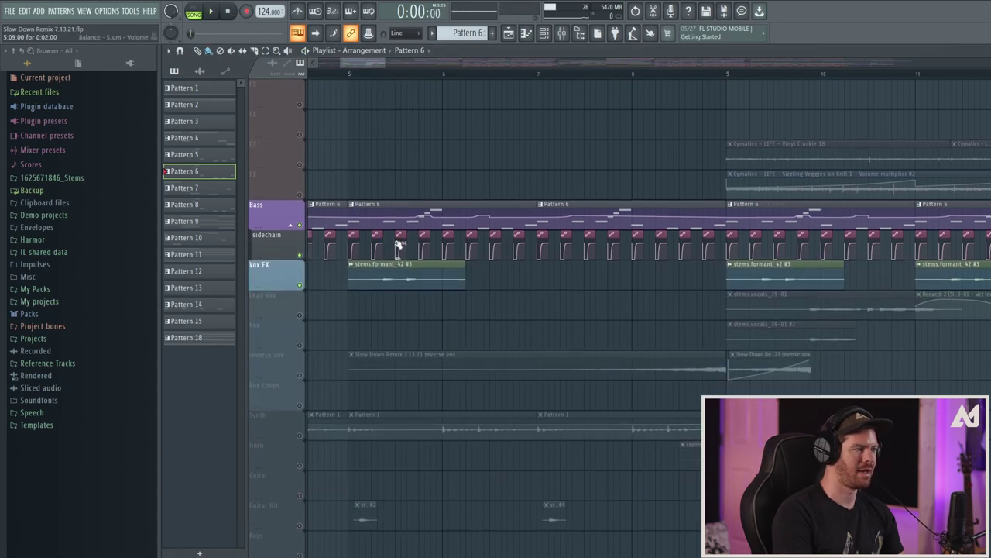
pyautogui.click(300, 315)
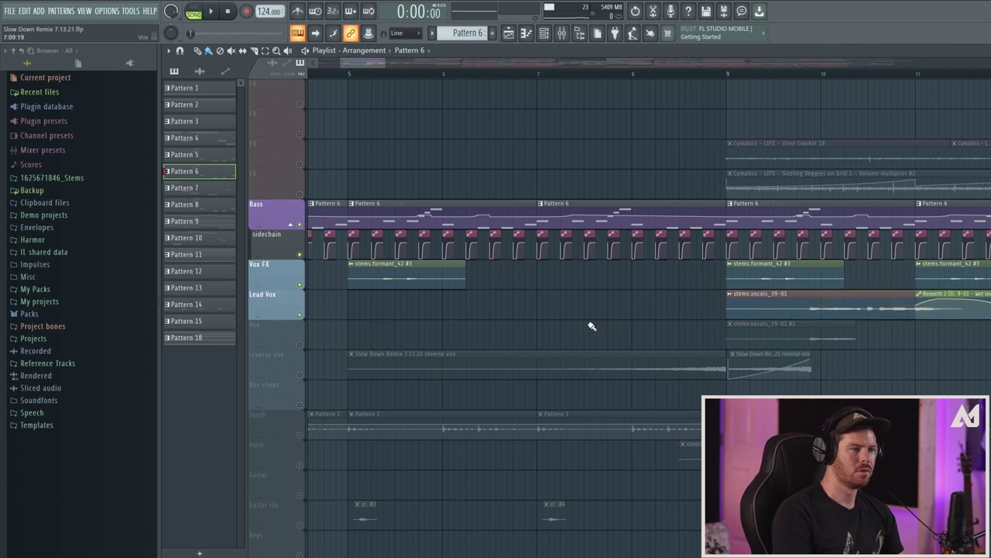
pyautogui.click(728, 73)
pyautogui.press('space')
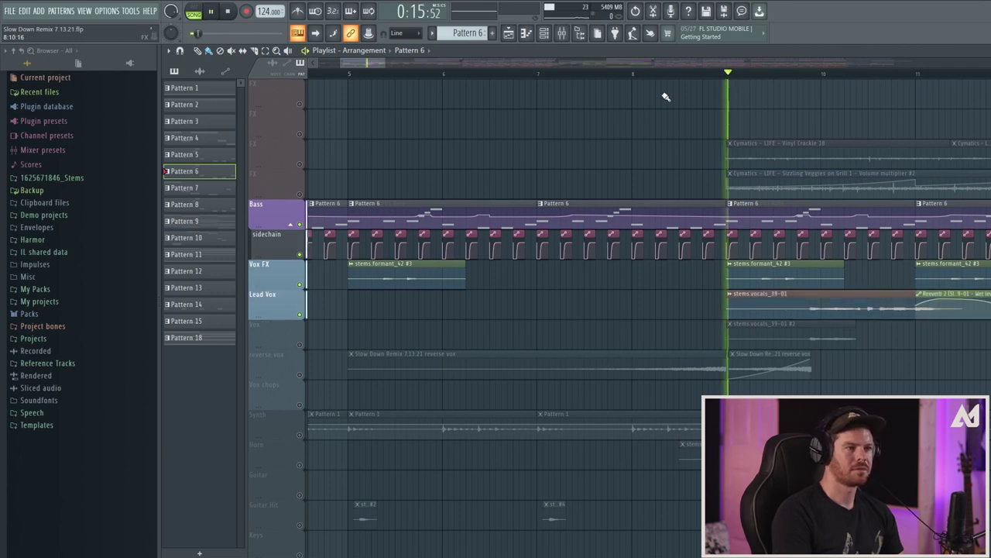
pyautogui.moveTo(370, 65); pyautogui.dragTo(434, 70)
pyautogui.click(229, 11)
pyautogui.click(229, 11)
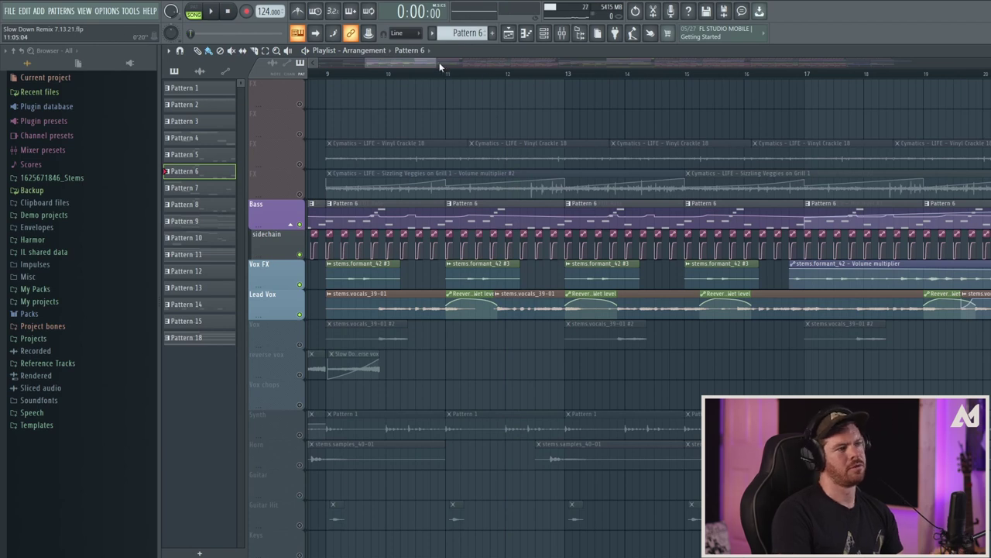
# Select the Reeverb 2 wet level automation clip at bar 11 on the Lead Vox track and examine its curve.
pyautogui.moveTo(437, 64); pyautogui.dragTo(424, 65)
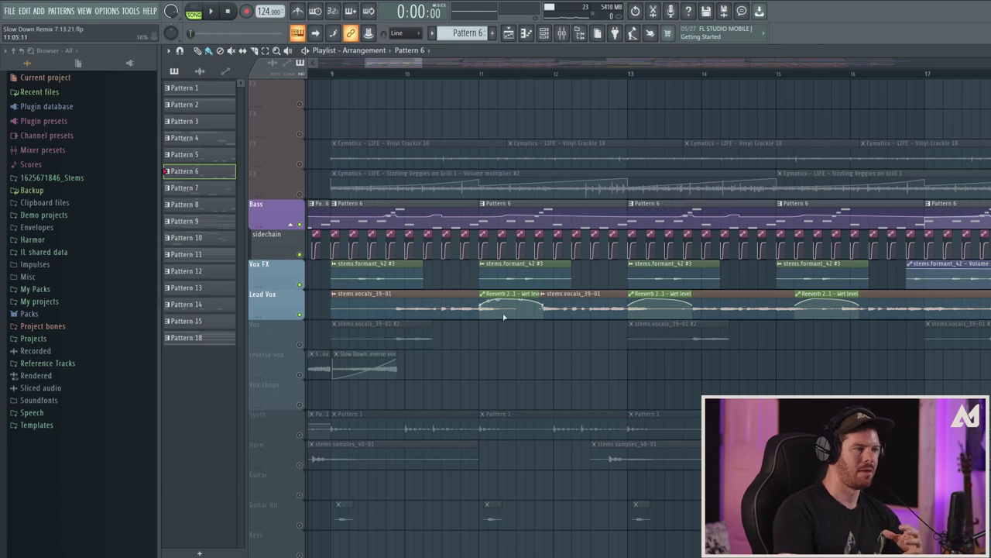
pyautogui.click(516, 294)
pyautogui.moveTo(422, 63); pyautogui.dragTo(404, 63)
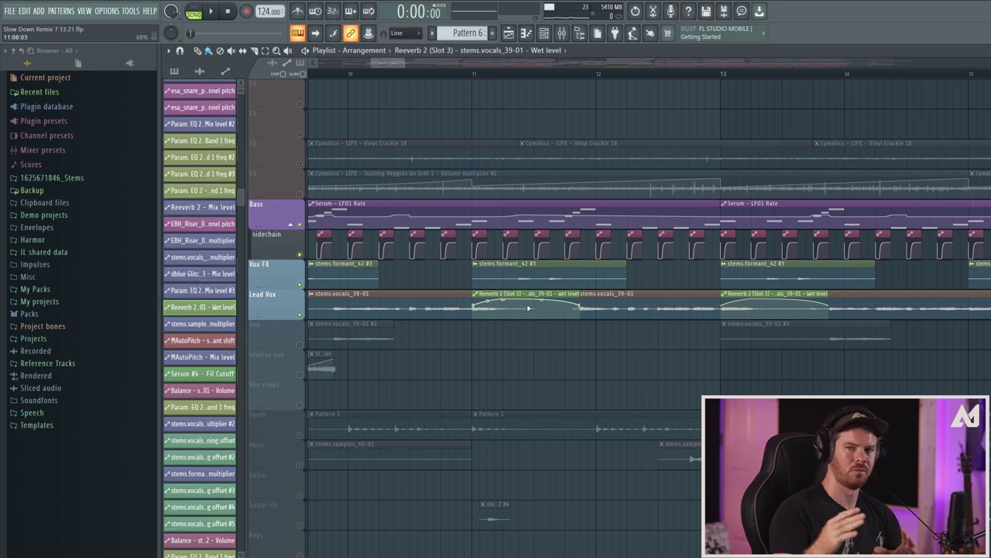
pyautogui.moveTo(404, 64)
pyautogui.mouseDown()
pyautogui.moveTo(418, 64)
pyautogui.moveTo(404, 62)
pyautogui.mouseUp()
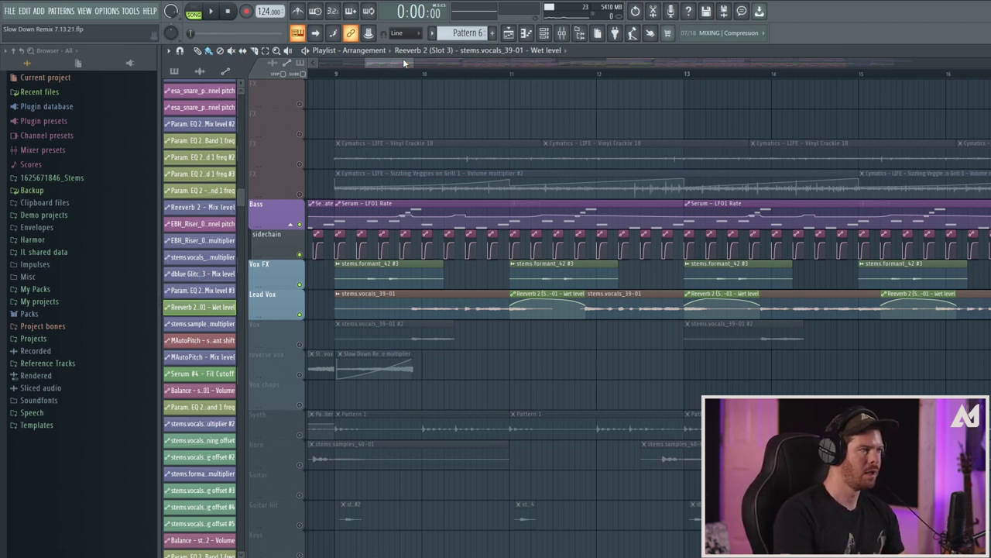
# Play the lead vocal with its reverb automation, Vox FX and bass from bar 9, and stop after bar 11.
pyautogui.click(336, 75)
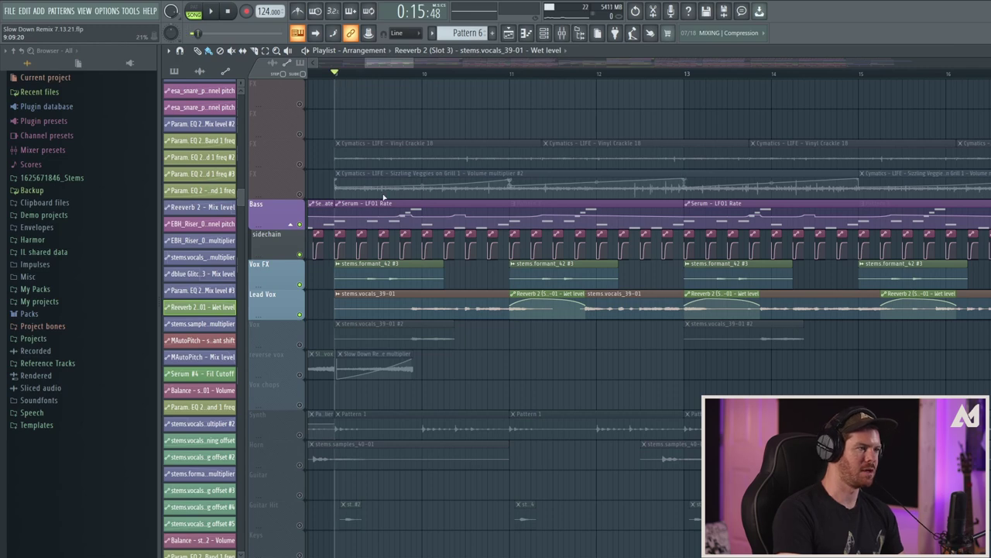
pyautogui.scroll(5, 443, 279)
pyautogui.scroll(-6, 457, 186)
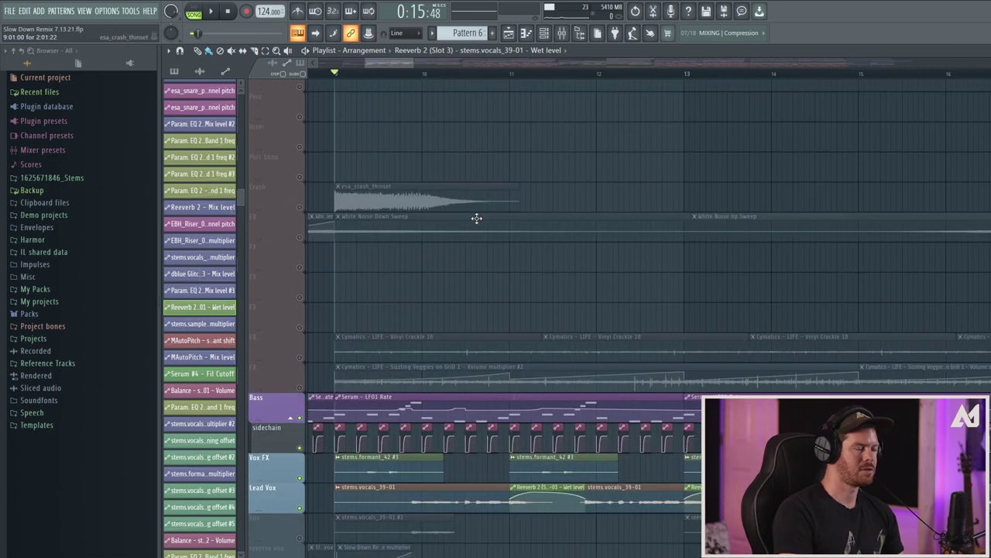
pyautogui.scroll(-2, 457, 280)
pyautogui.scroll(2, 441, 264)
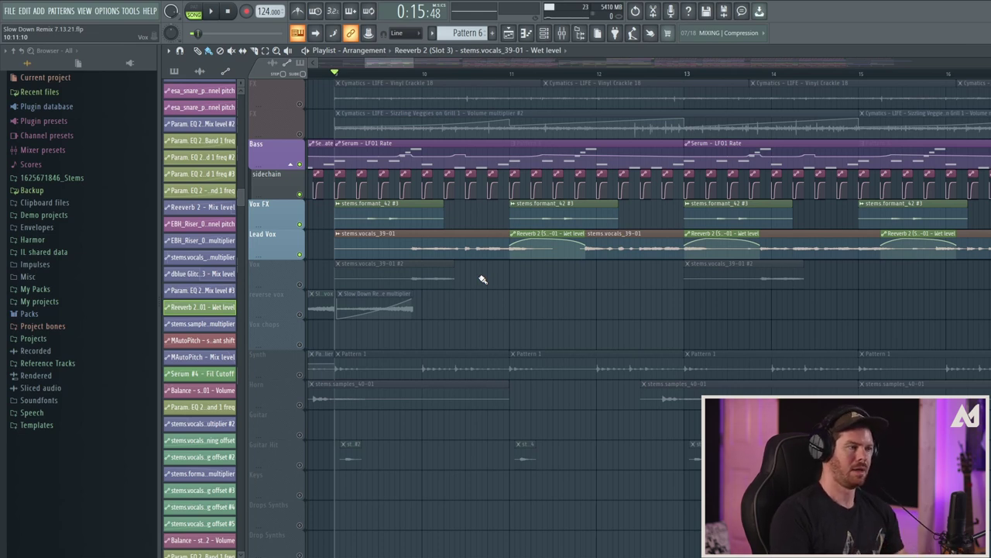
pyautogui.press('space')
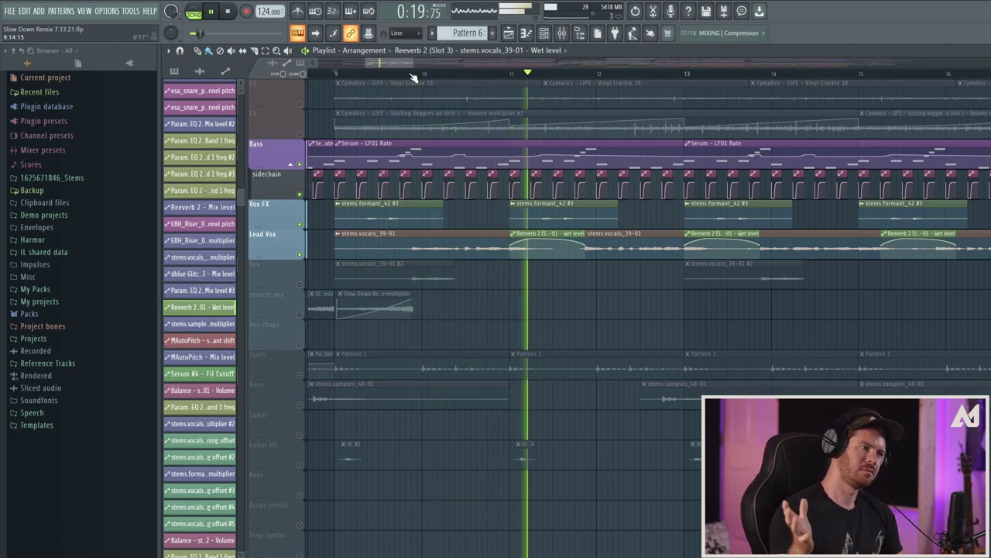
pyautogui.press('space')
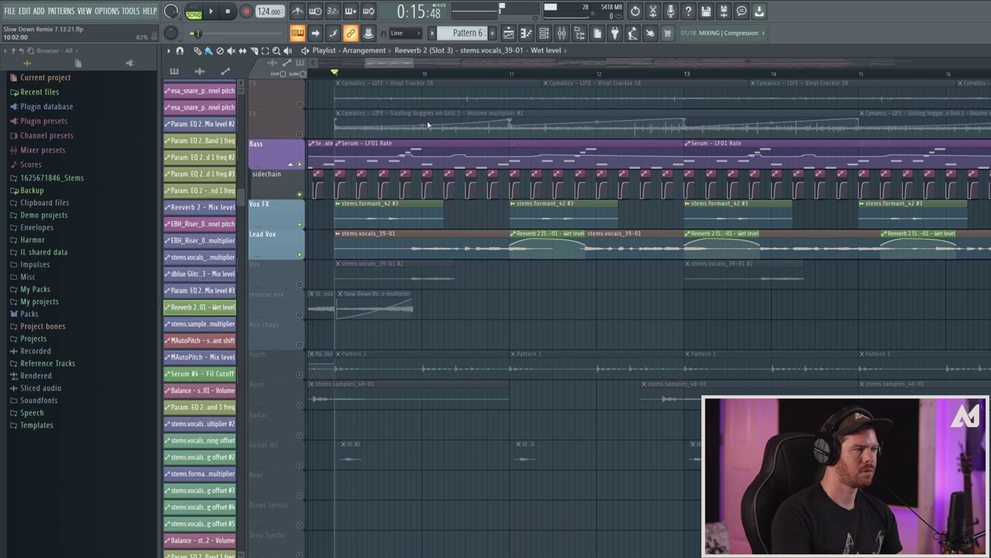
# Unmute the Vox track holding the stems.vocals_39-01 #2 clips and solo it.
pyautogui.click(300, 285)
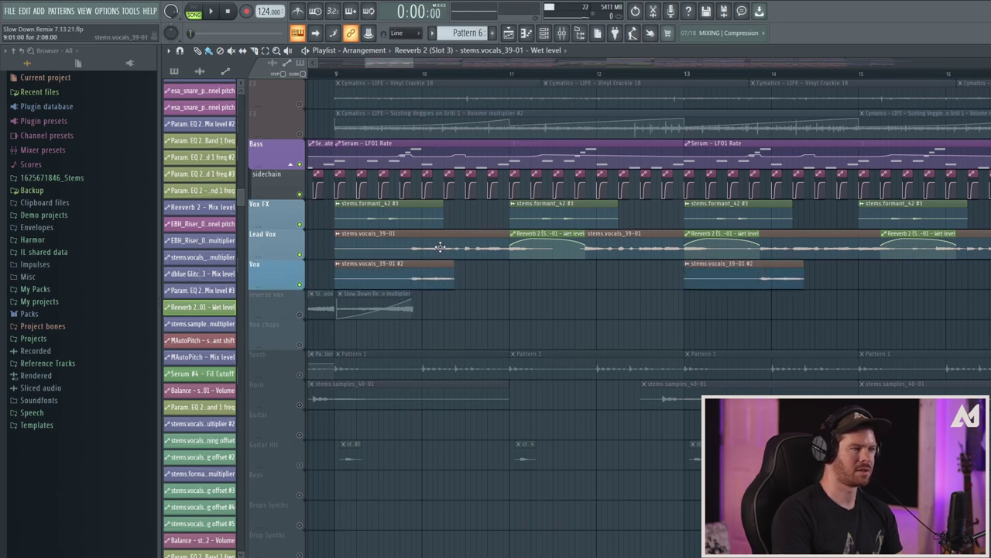
pyautogui.rightClick(300, 285)
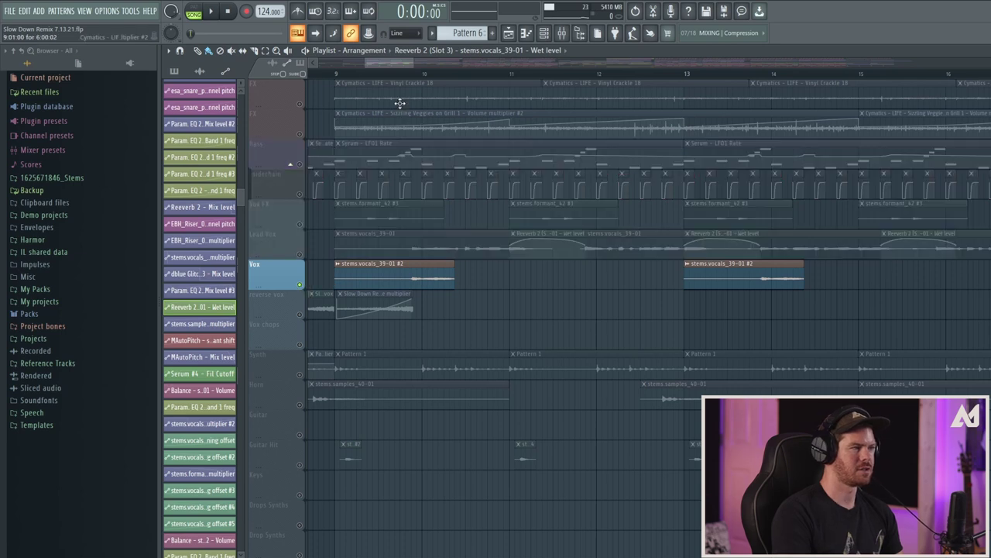
# Position playback within bar 9 and open Fruity parametric EQ 2 on the stems.vocals_39-01 #2 mixer track to view its curve.
pyautogui.click(394, 72)
pyautogui.click(565, 34)
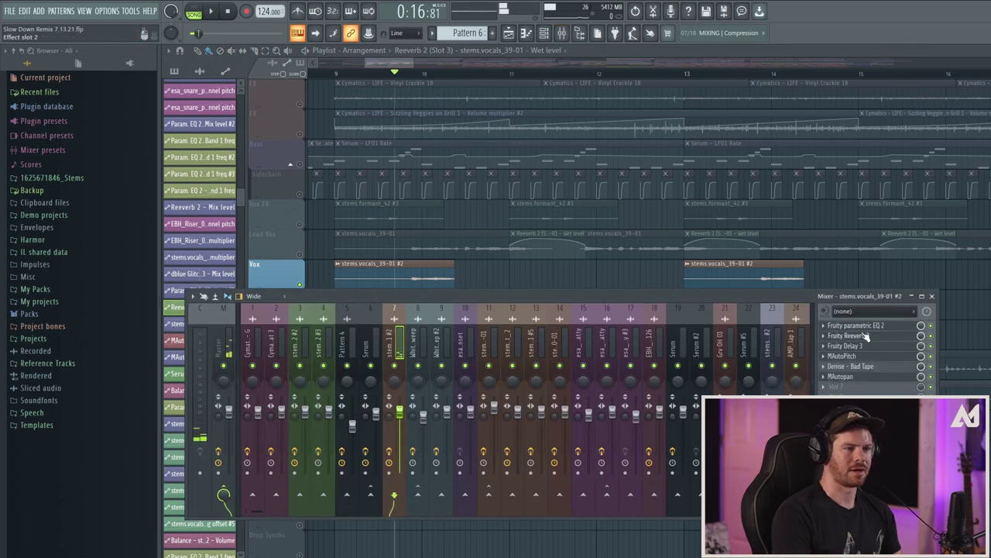
pyautogui.click(867, 327)
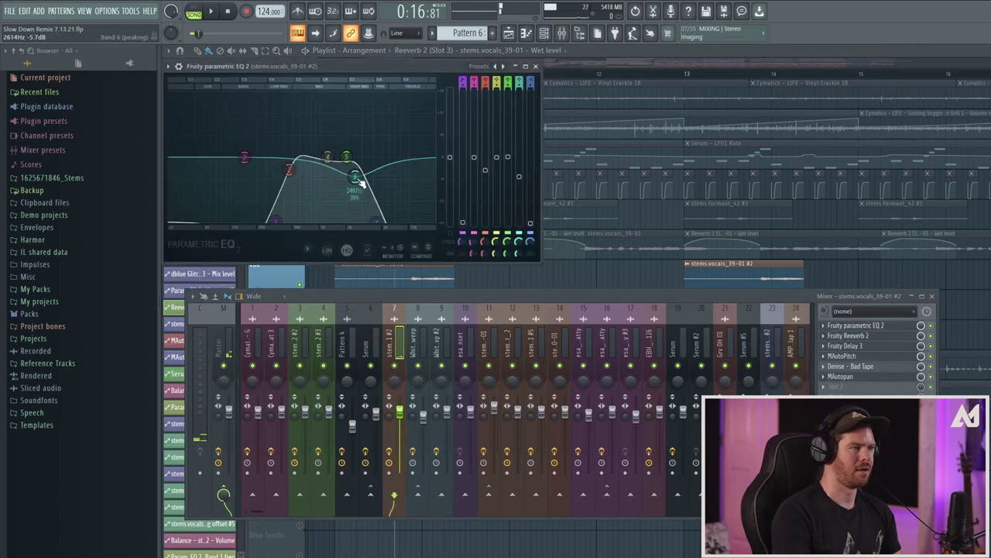
# View the Fruity Reeverb 2, Fruity Delay 3 and MAutoPitch settings on the stems.vocals_39-01 #2 mixer track, and return to the playlist.
pyautogui.click(888, 338)
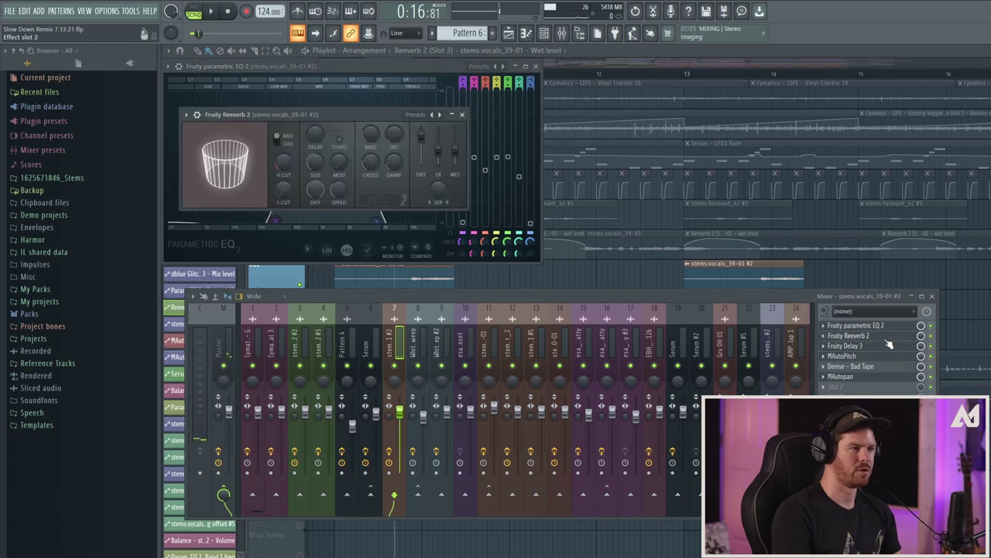
pyautogui.click(871, 347)
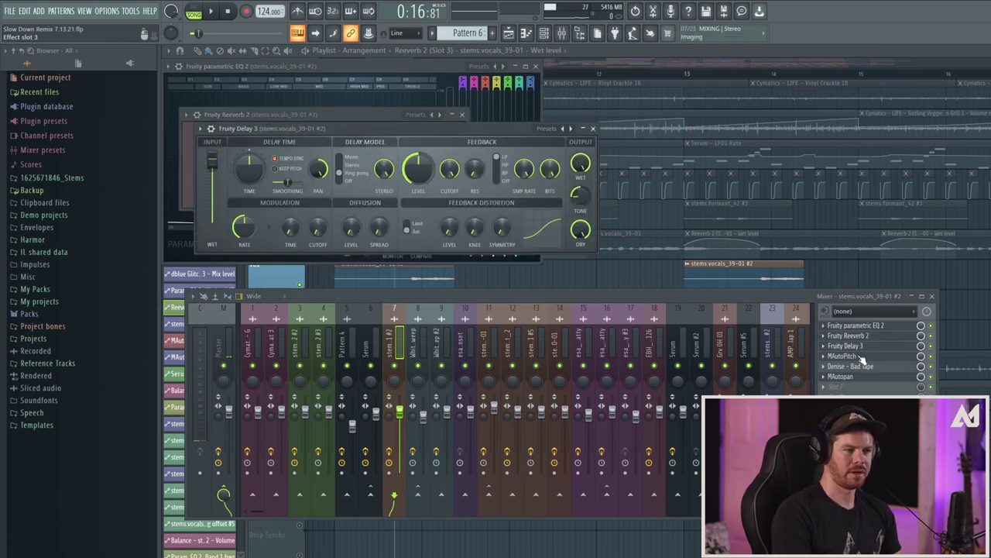
pyautogui.click(858, 357)
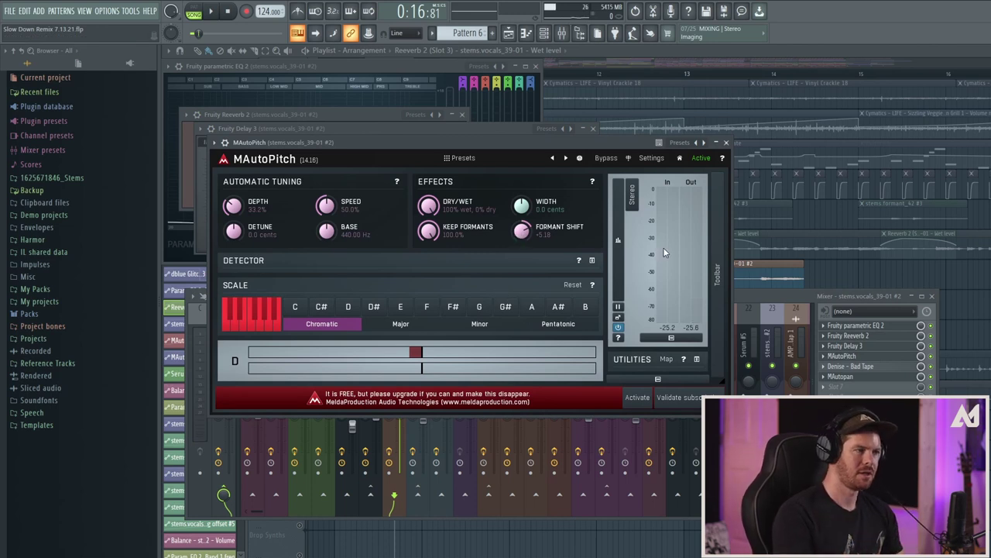
pyautogui.click(726, 142)
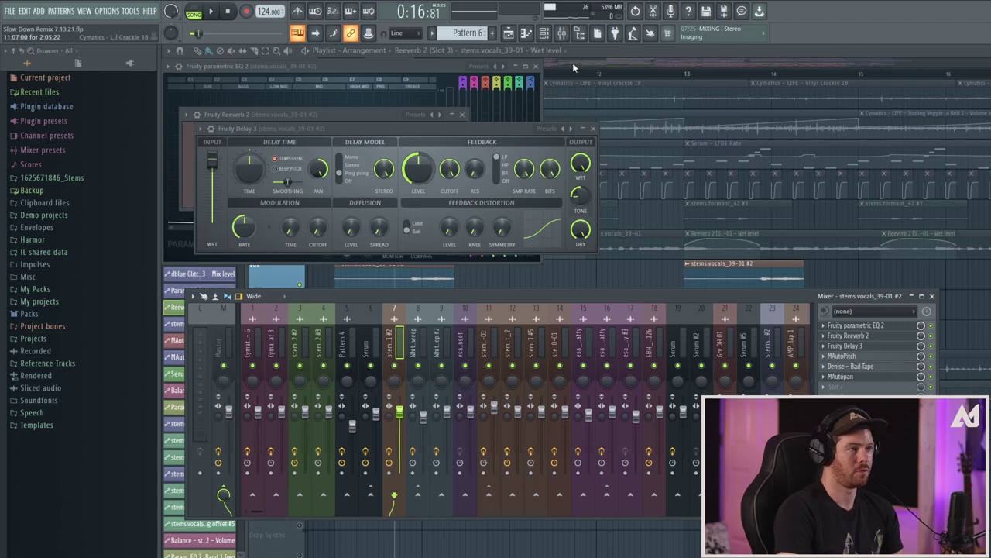
pyautogui.click(609, 49)
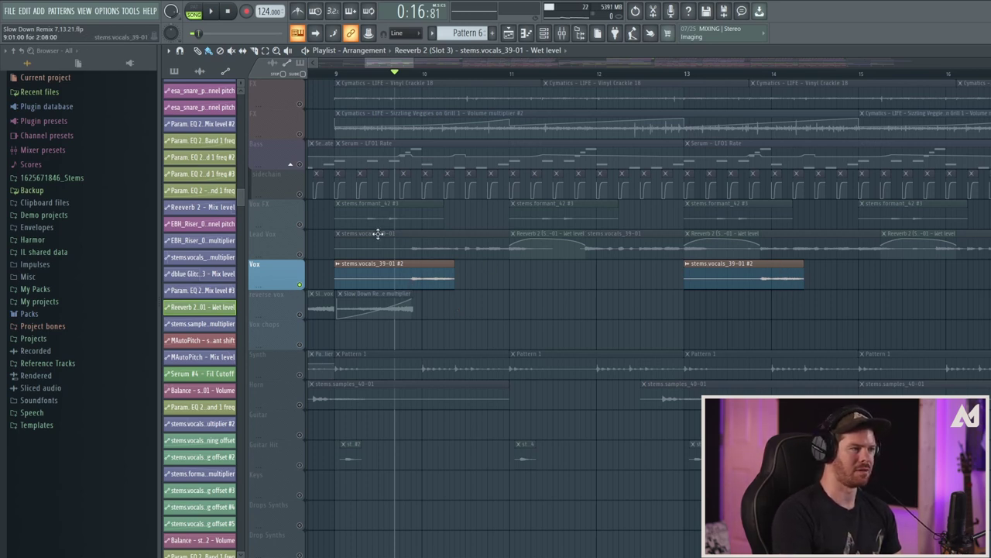
# Unmute the Lead Vox track and play it together with the Vox track from bar 9, stopping after bar 14.
pyautogui.click(300, 255)
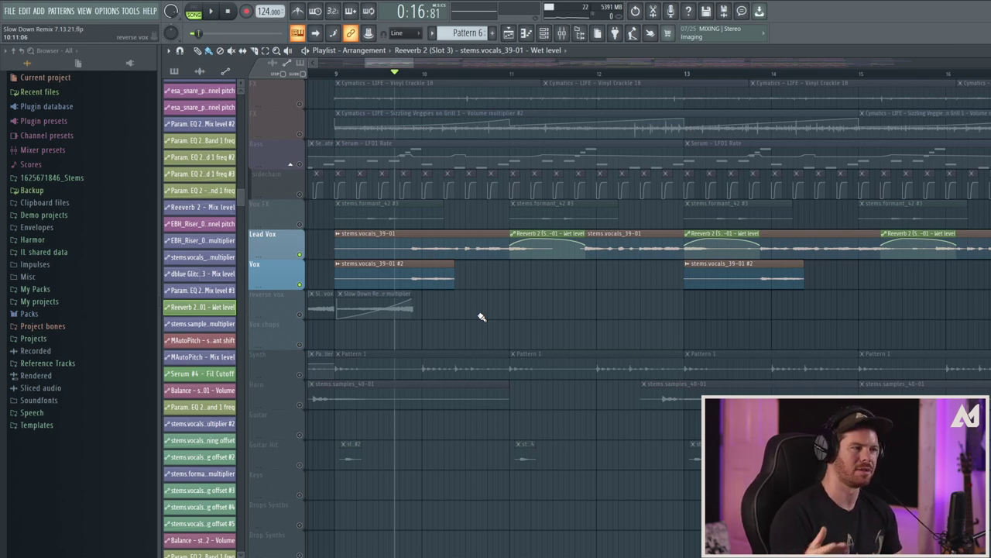
pyautogui.press('space')
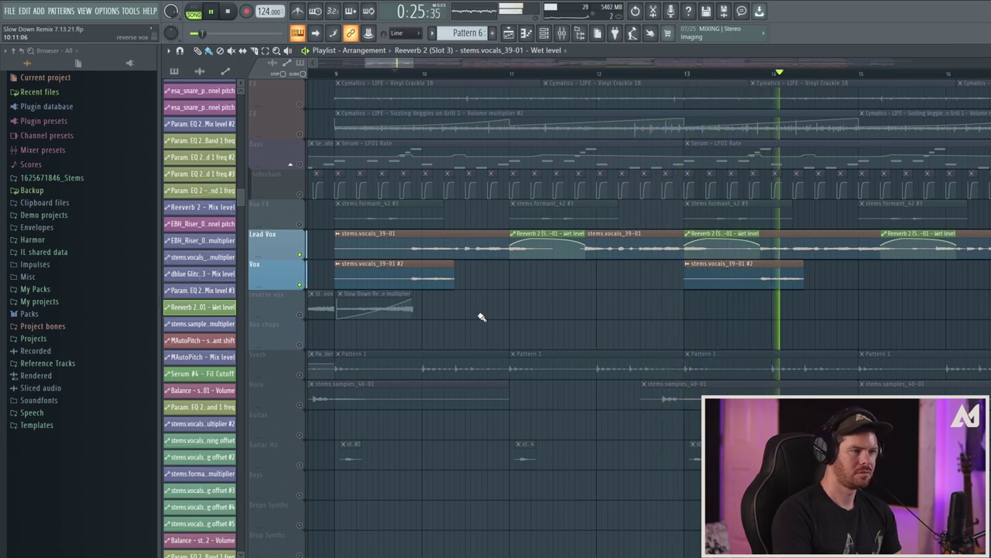
pyautogui.press('space')
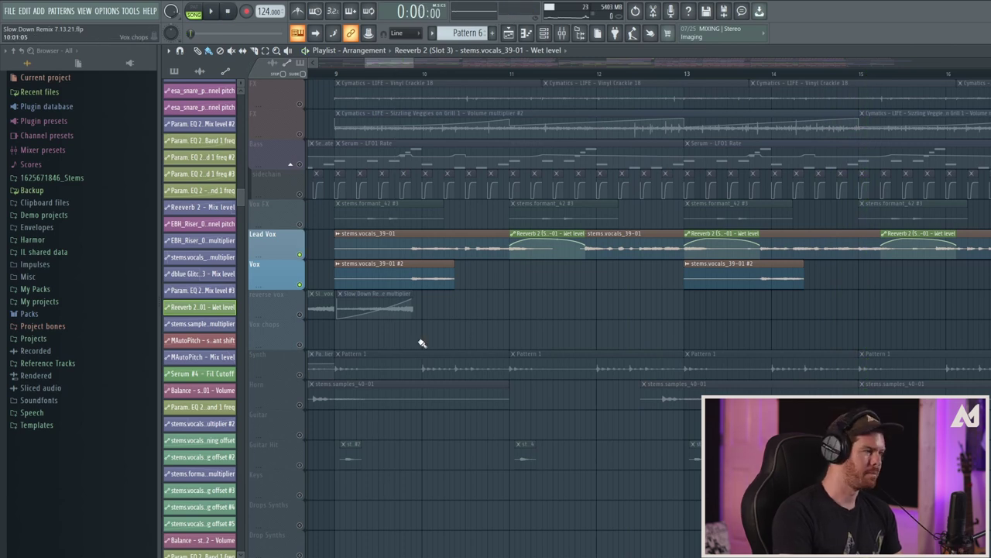
# Unmute the reverse vox track and view the channel settings of its clip at bar 5, including the Reverse effect.
pyautogui.click(302, 317)
pyautogui.moveTo(411, 67)
pyautogui.mouseDown()
pyautogui.moveTo(418, 62)
pyautogui.moveTo(397, 61)
pyautogui.mouseUp()
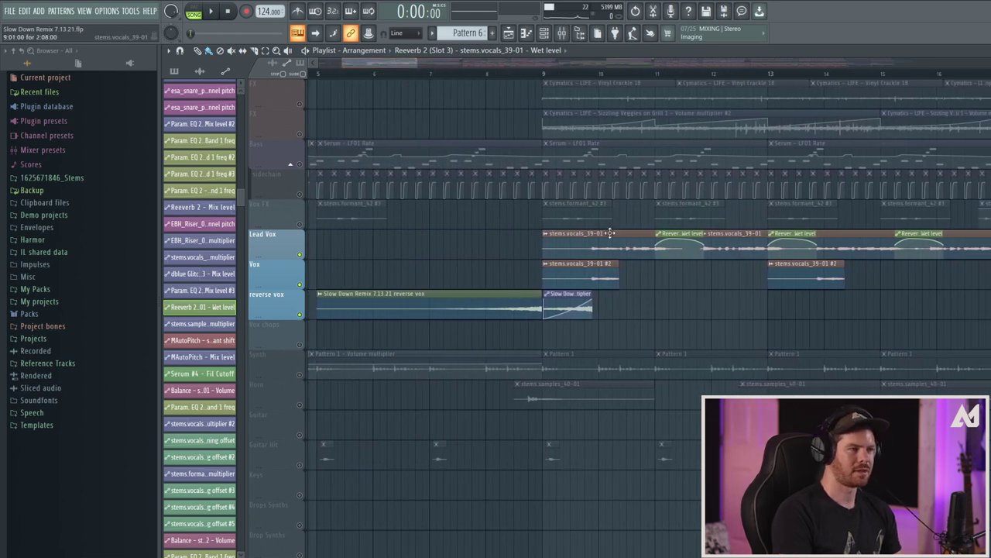
pyautogui.moveTo(400, 65)
pyautogui.mouseDown()
pyautogui.moveTo(415, 65)
pyautogui.moveTo(389, 61)
pyautogui.mouseUp()
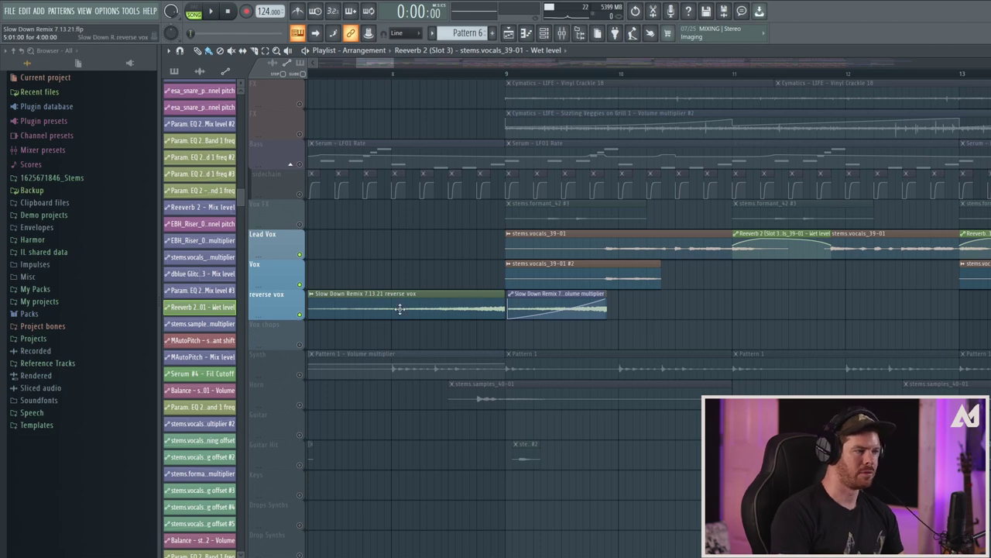
pyautogui.moveTo(393, 63); pyautogui.dragTo(389, 64)
pyautogui.moveTo(381, 64); pyautogui.dragTo(370, 67)
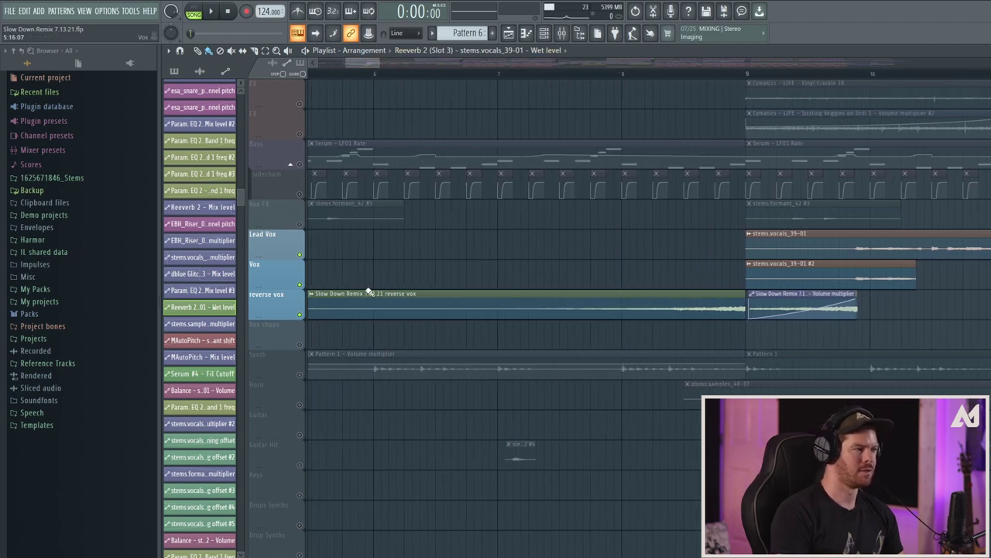
pyautogui.click(315, 295)
pyautogui.click(314, 298)
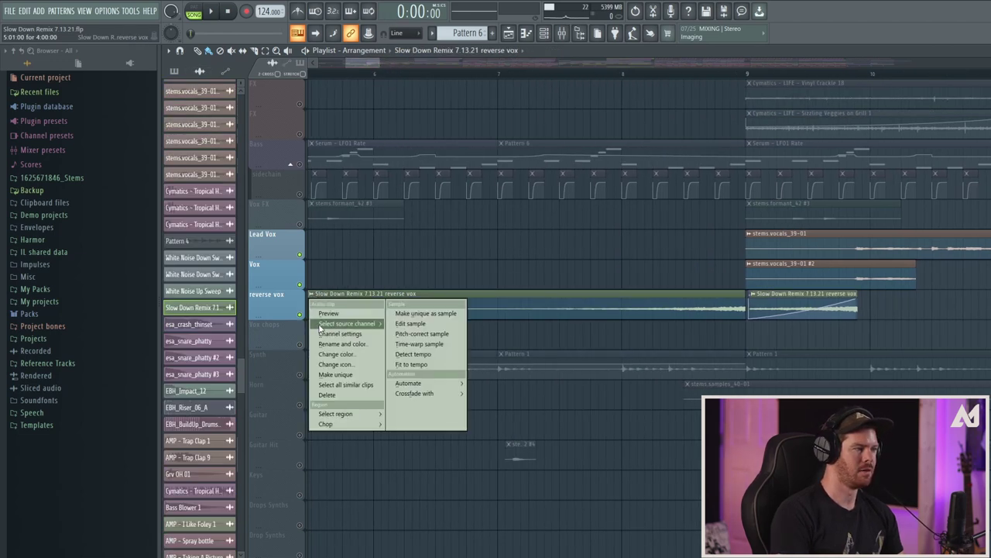
pyautogui.click(325, 333)
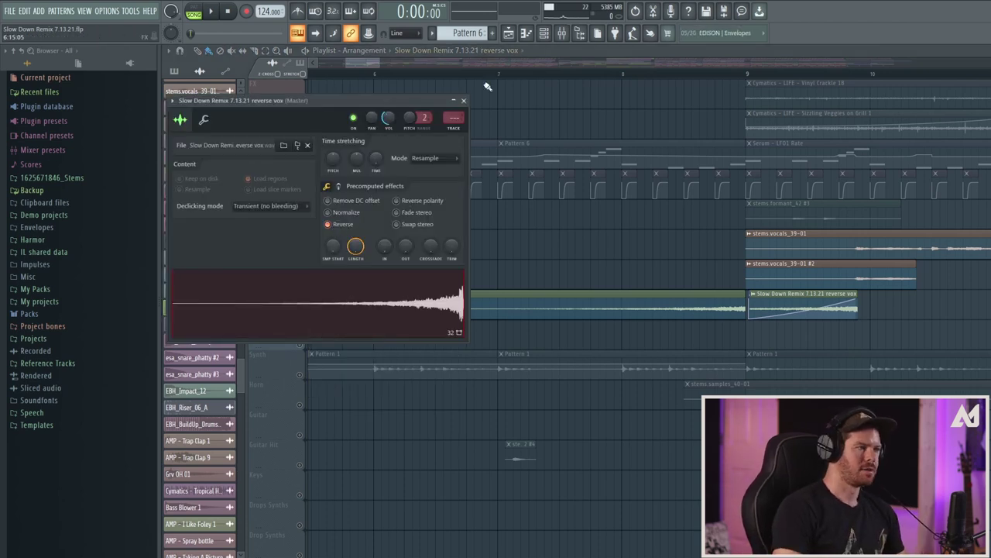
pyautogui.click(463, 101)
# Unmute the crash, FX, bass and Vox FX tracks and play the second reverse vox clip with them from bar 21.
pyautogui.moveTo(371, 64)
pyautogui.mouseDown()
pyautogui.moveTo(419, 64)
pyautogui.moveTo(390, 66)
pyautogui.mouseUp()
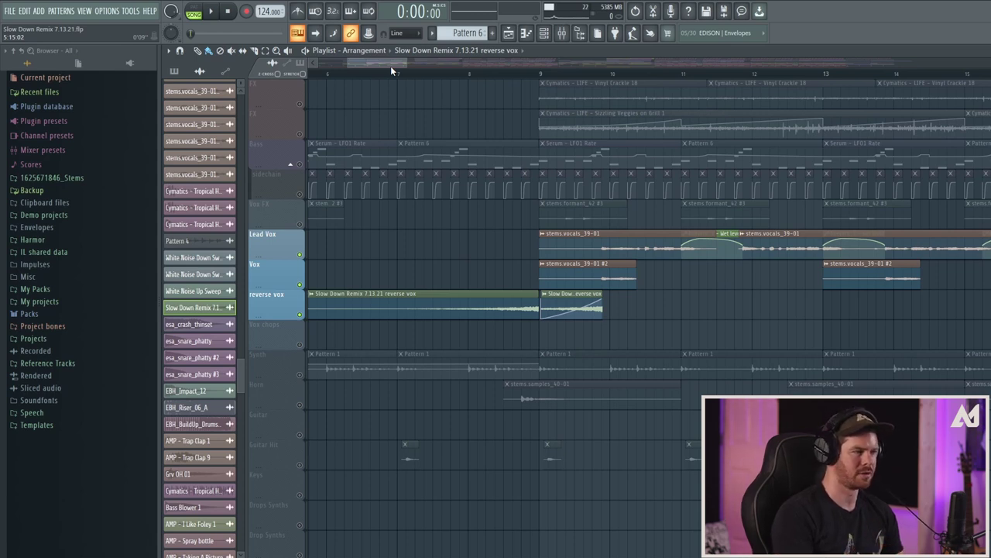
pyautogui.moveTo(390, 66); pyautogui.dragTo(502, 61)
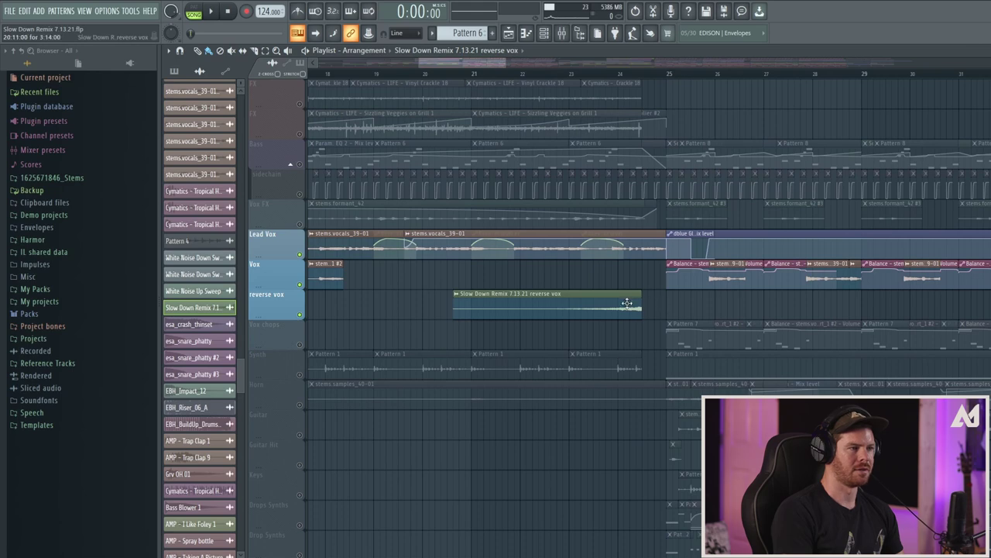
pyautogui.scroll(5, 581, 270)
pyautogui.press('space')
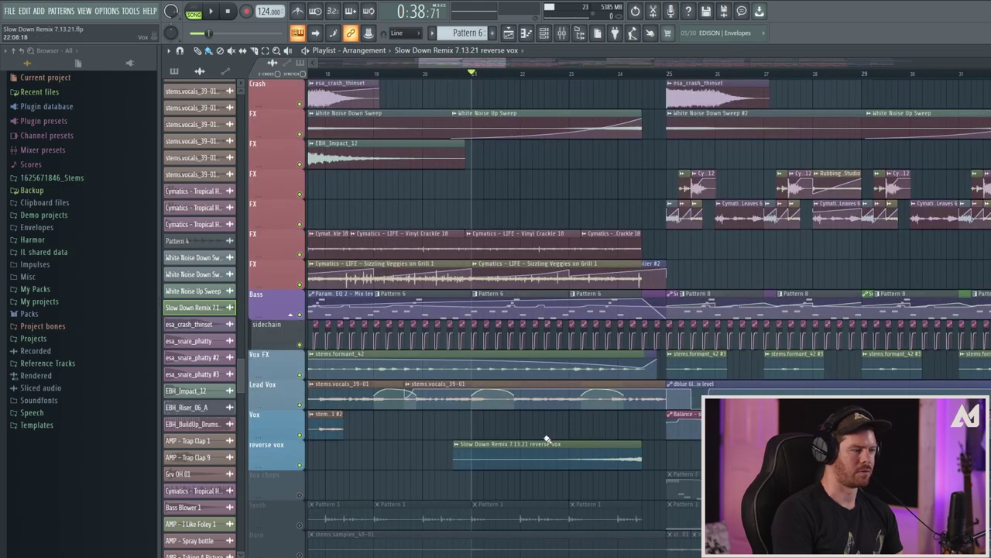
pyautogui.scroll(-2, 571, 427)
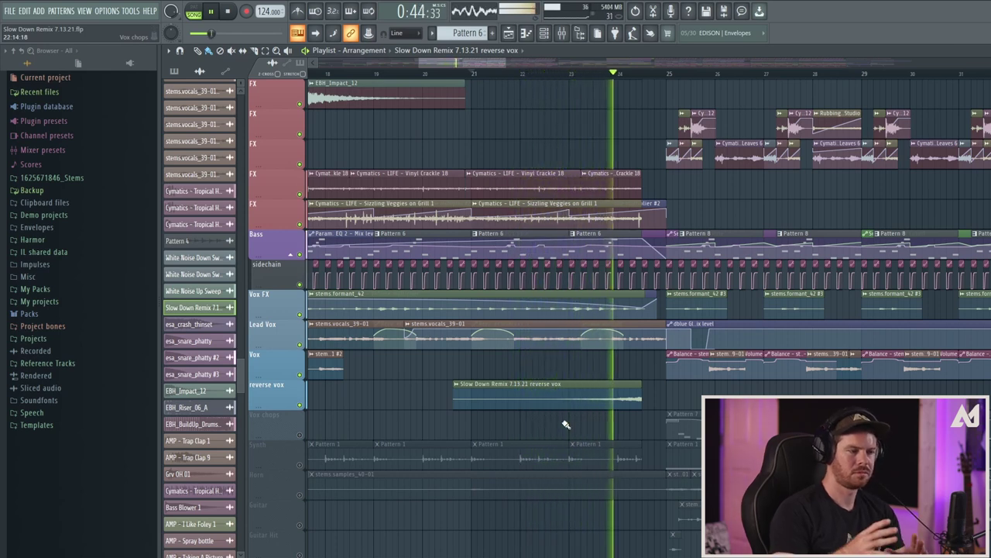
pyautogui.press('space')
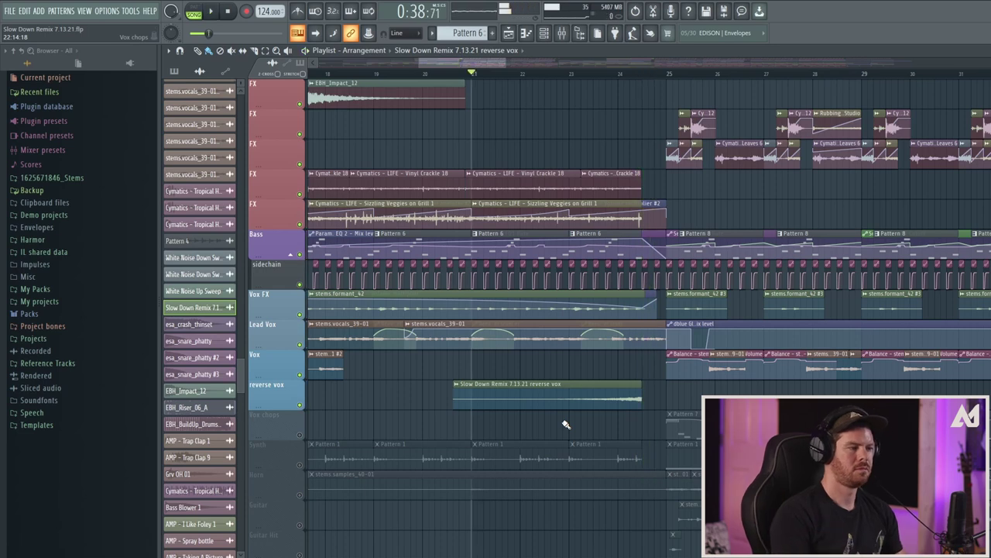
# Unmute the Vox chops track and play the drop from bar 25, stopping after bar 30.
pyautogui.click(300, 436)
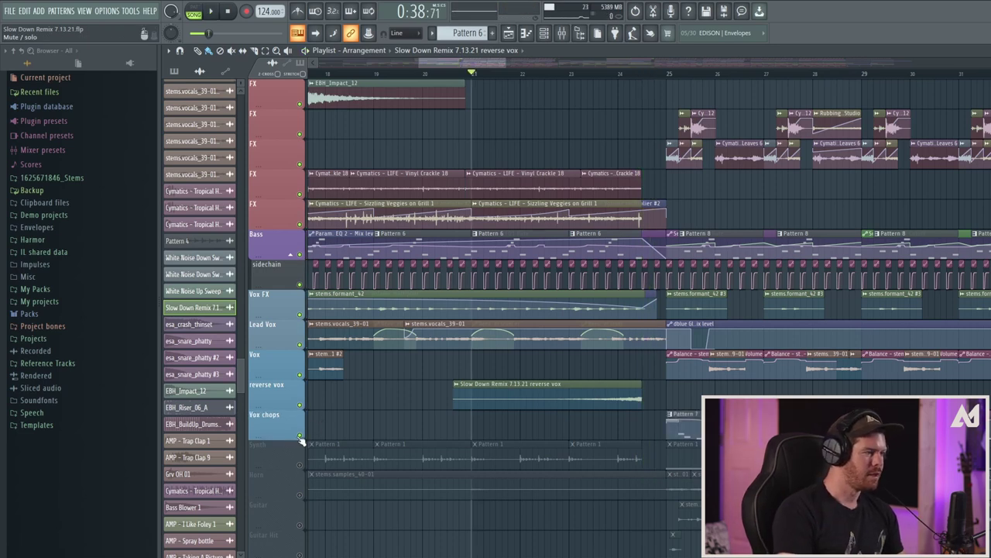
pyautogui.moveTo(474, 68); pyautogui.dragTo(503, 67)
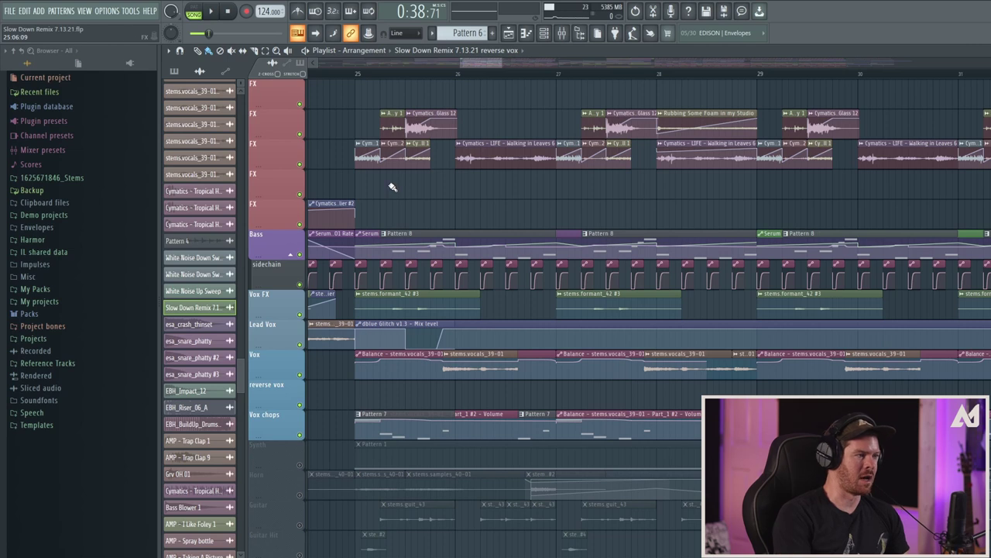
pyautogui.click(355, 74)
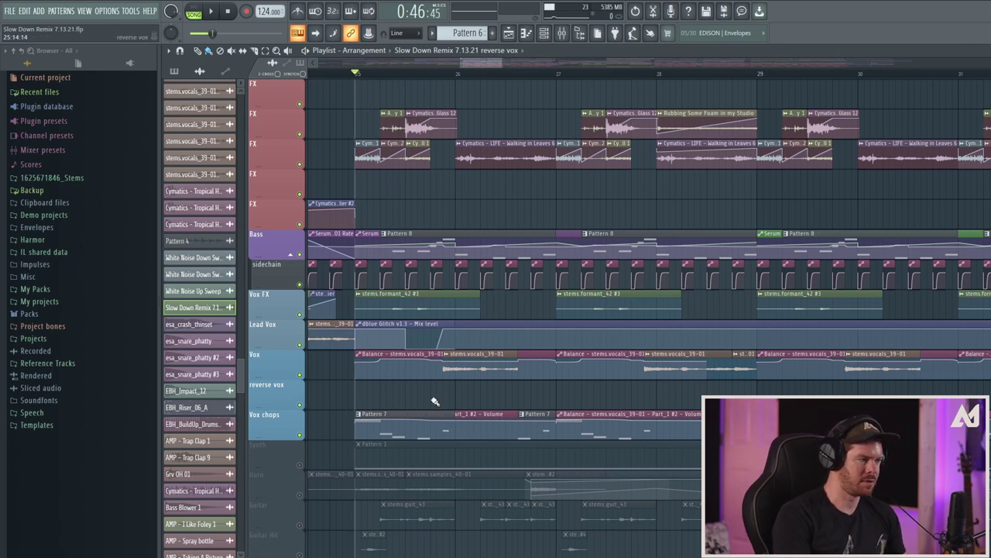
pyautogui.press('space')
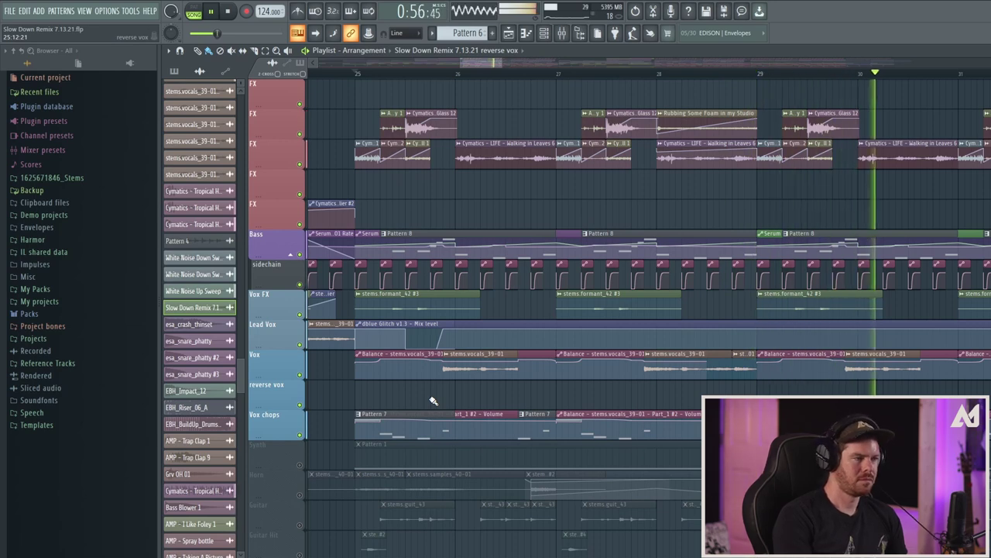
pyautogui.press('space')
# Unmute the Synth track and play its Pattern 1 clips with the bass and Vox FX from bar 1, and stop.
pyautogui.scroll(-3, 409, 326)
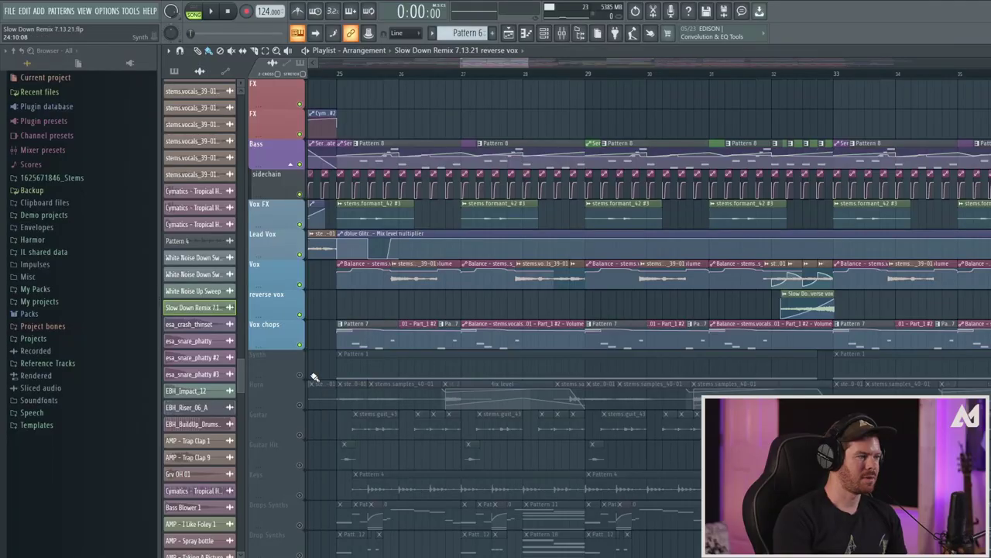
pyautogui.click(350, 374)
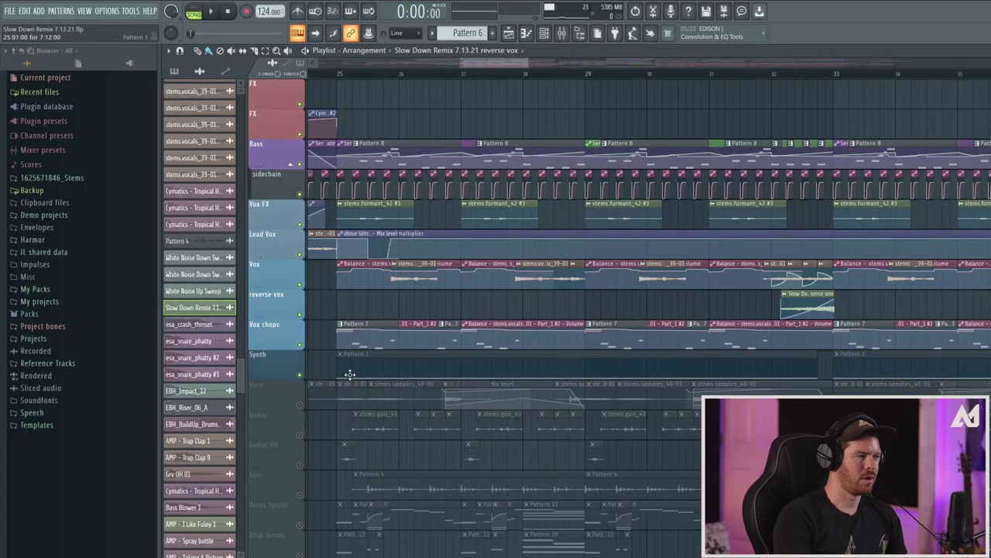
pyautogui.moveTo(495, 61); pyautogui.dragTo(323, 68)
pyautogui.press('space')
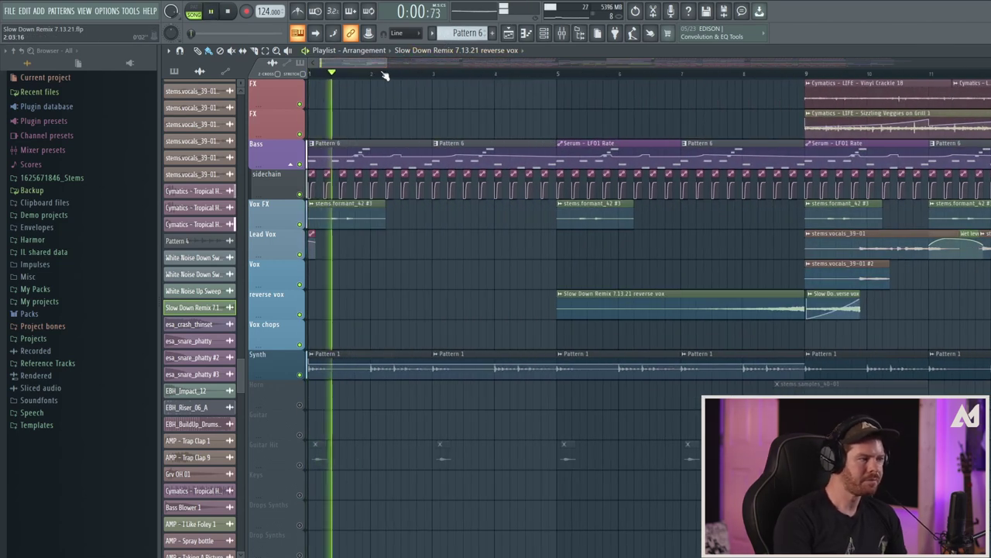
pyautogui.press('space')
# Unmute and solo the Horn track, and play its stems.samples_40-01 clip from shortly after bar 12, and stop.
pyautogui.scroll(-1, 416, 70)
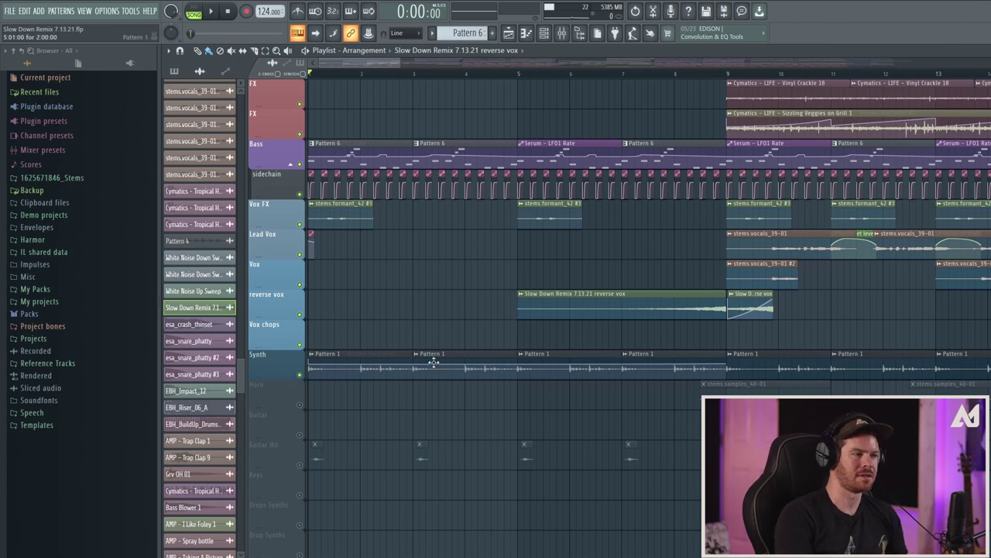
pyautogui.moveTo(400, 65)
pyautogui.mouseDown()
pyautogui.moveTo(385, 66)
pyautogui.moveTo(411, 68)
pyautogui.mouseUp()
pyautogui.click(300, 405)
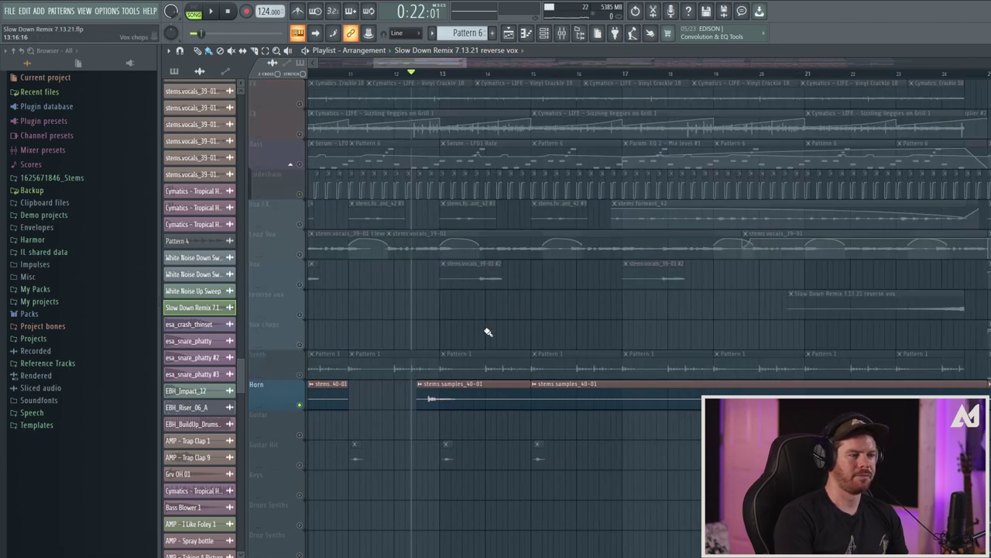
pyautogui.press('space')
pyautogui.press('space')
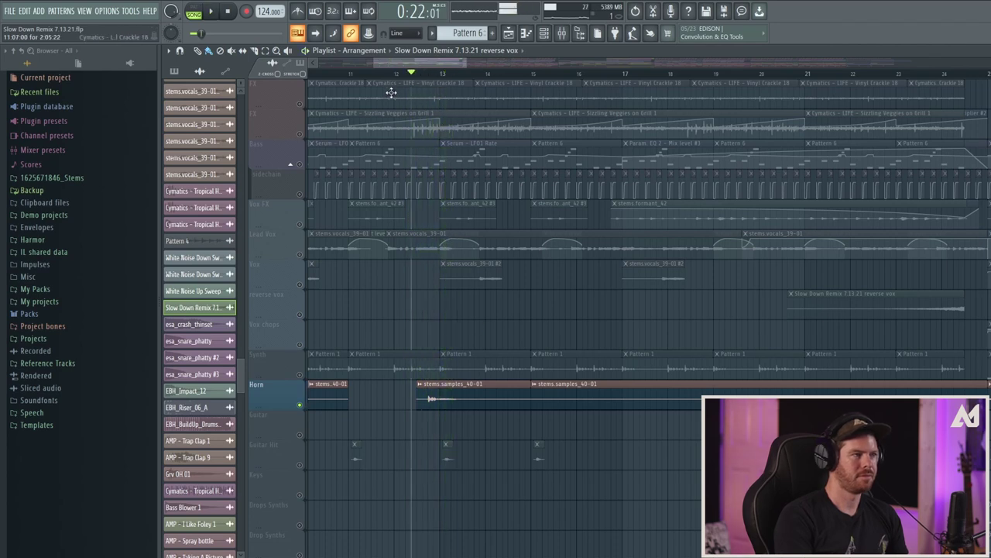
# Play the soloed Horn clips of the drop from bar 25, and stop after bar 26.
pyautogui.moveTo(462, 65); pyautogui.dragTo(522, 67)
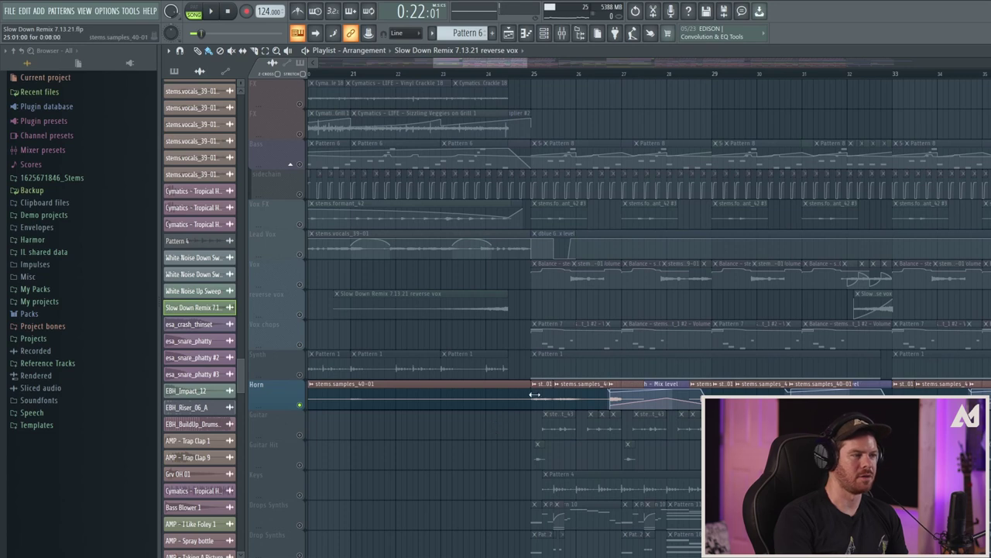
pyautogui.click(531, 71)
pyautogui.press('space')
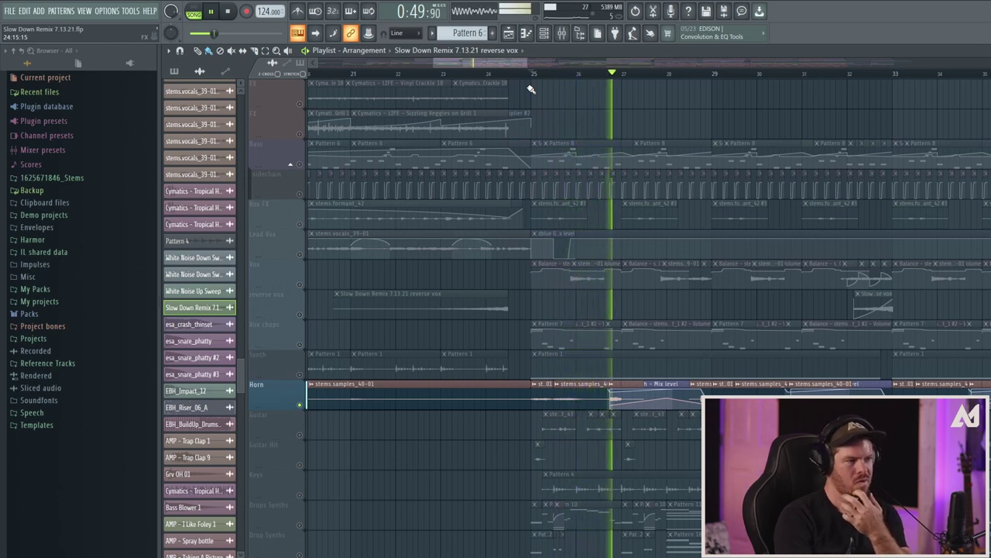
pyautogui.press('space')
pyautogui.click(227, 11)
# Select the stems.samples_40-01 #2 clip on the Horn track before bar 27 and play its automated section from the clip's start.
pyautogui.moveTo(454, 63); pyautogui.dragTo(470, 65)
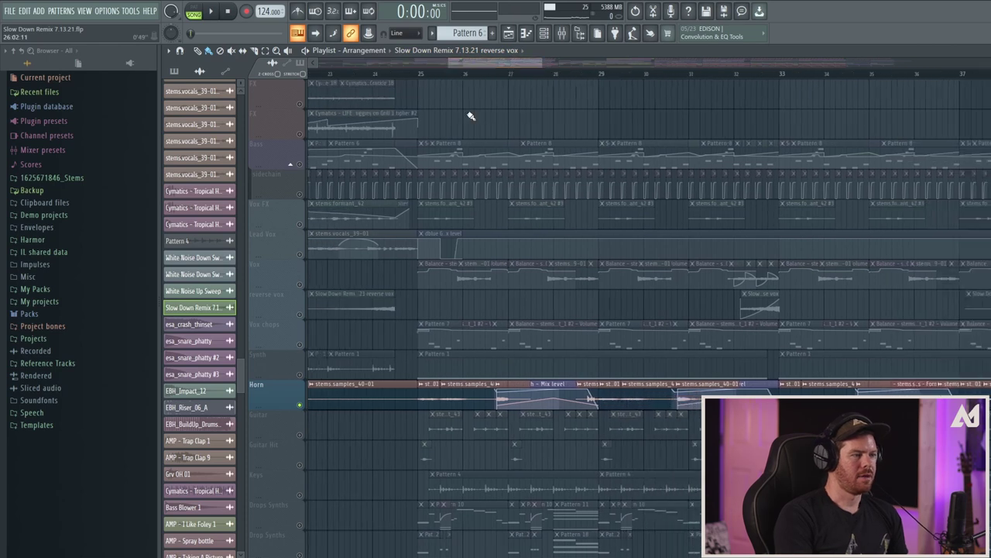
pyautogui.click(502, 387)
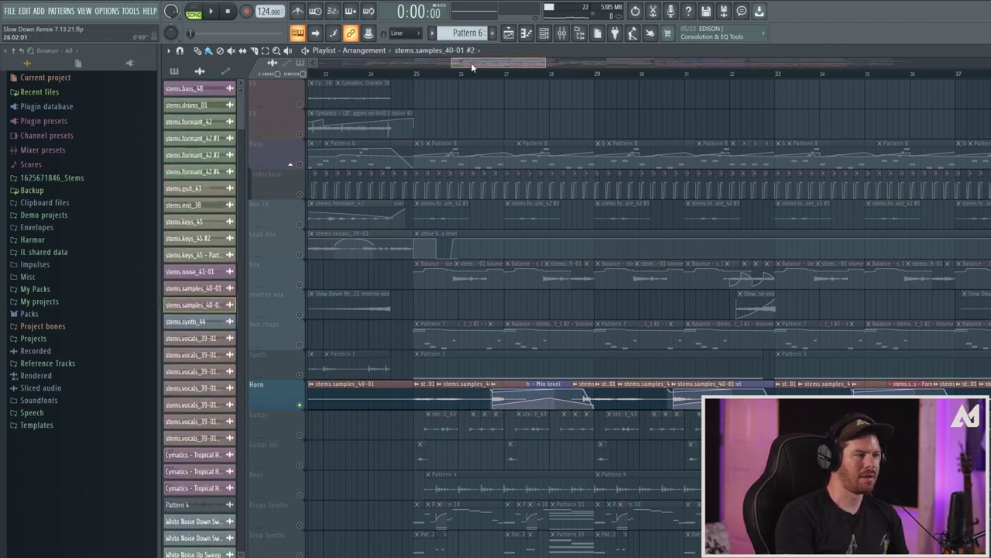
pyautogui.hscroll(3, 479, 63)
pyautogui.moveTo(556, 62); pyautogui.dragTo(523, 62)
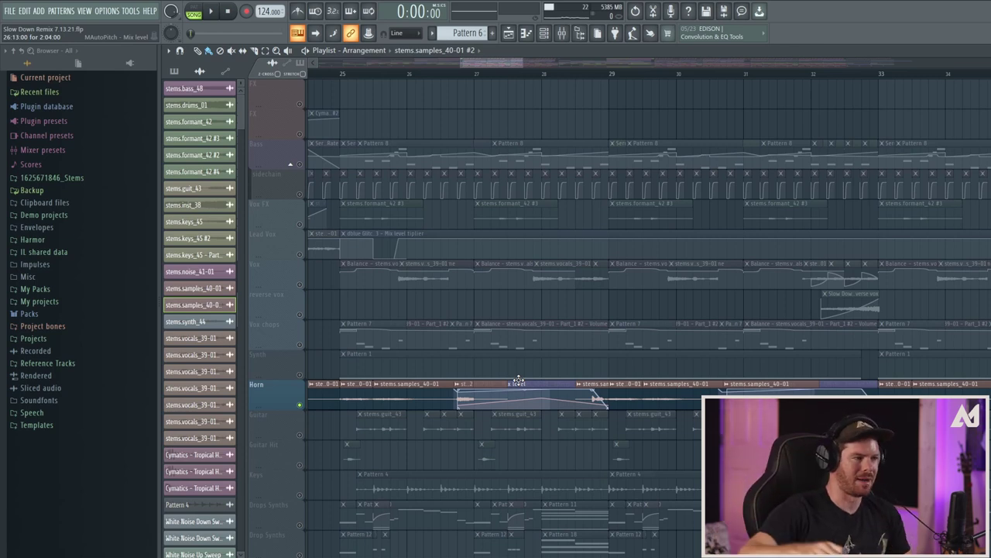
pyautogui.click(459, 73)
pyautogui.press('space')
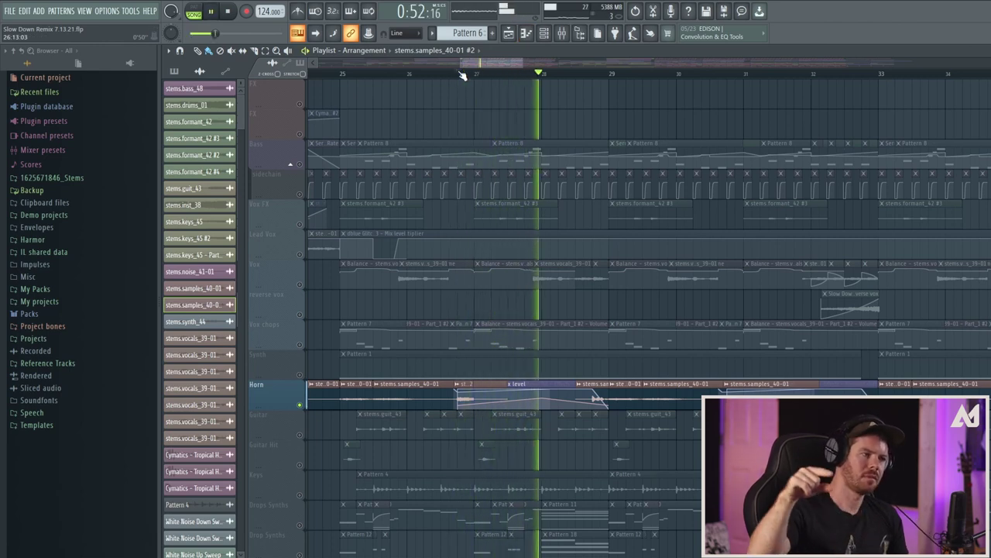
pyautogui.press('space')
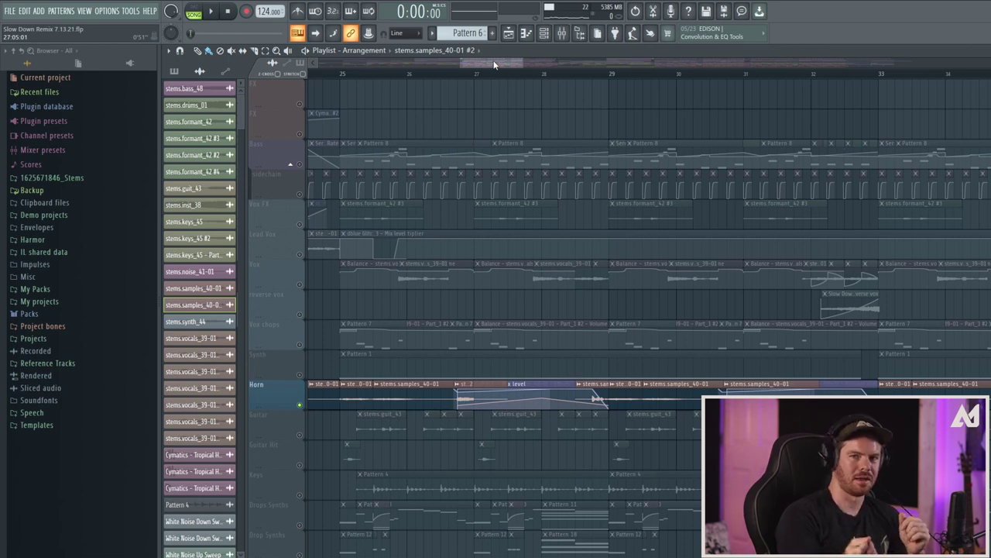
# Unmute the Guitar track, play its stems.guit_43 clips together with the Horn from bar 25, and stop after bar 27.
pyautogui.click(299, 435)
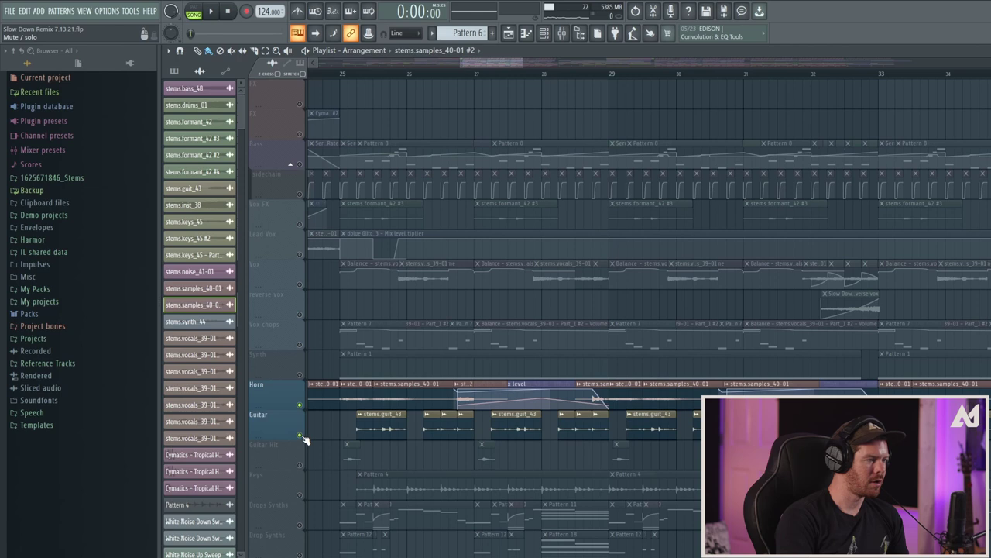
pyautogui.click(347, 77)
pyautogui.press('space')
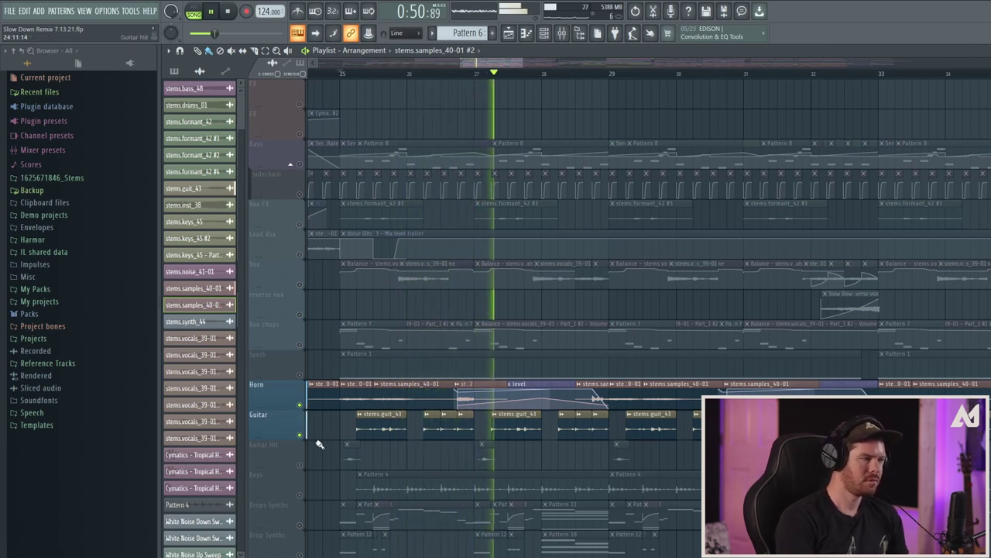
pyautogui.press('space')
# Unmute the Guitar Hit track and select its stems.formant_42 #2 clip at bar 25.
pyautogui.click(300, 464)
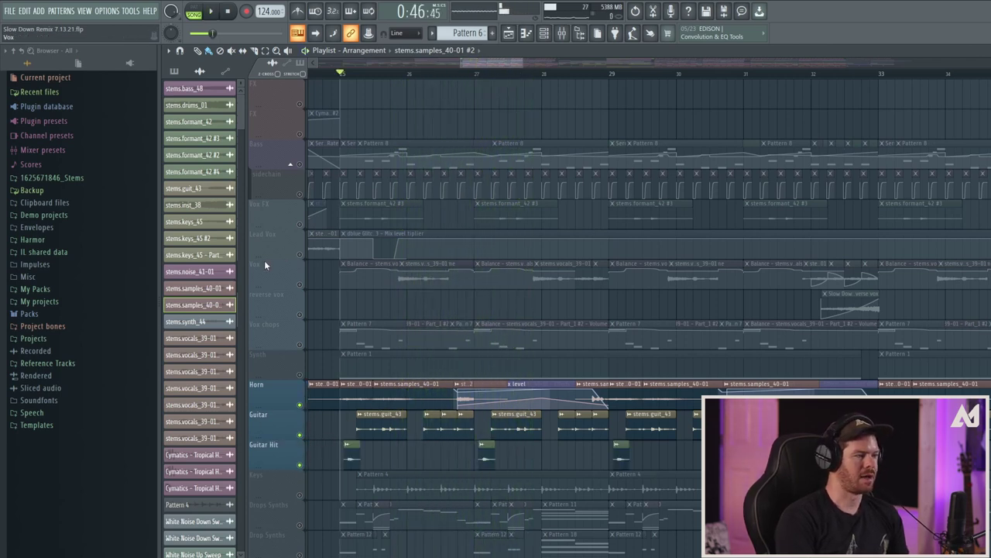
pyautogui.moveTo(474, 62); pyautogui.dragTo(454, 60)
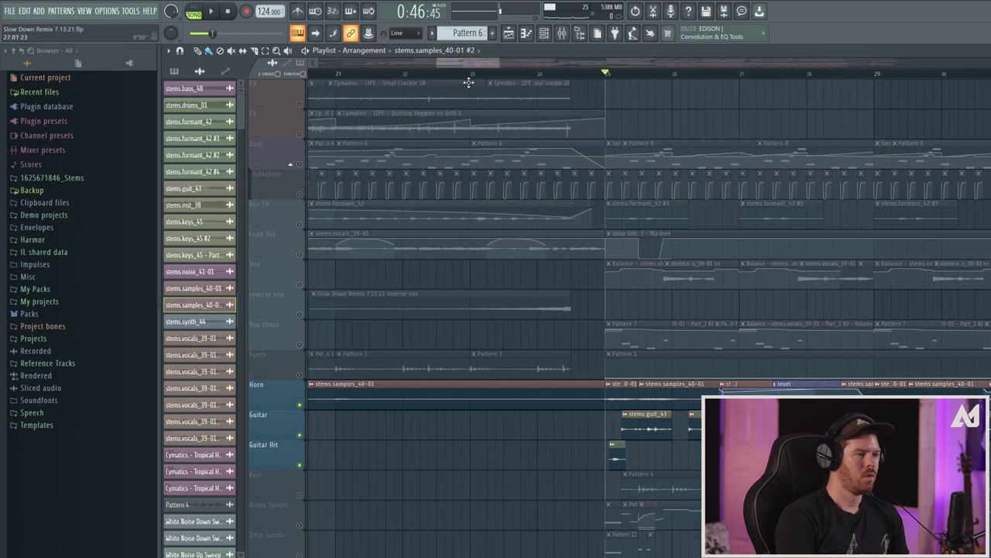
pyautogui.click(618, 458)
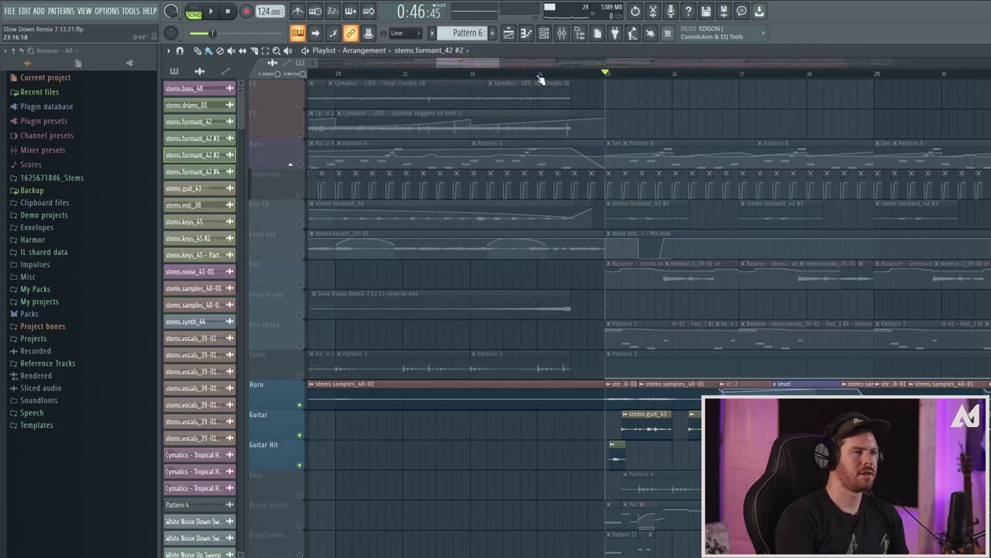
# Bring up the mixer, briefly play the guitar hit at bar 25, and select the stems.formant_42 #2 insert.
pyautogui.click(563, 34)
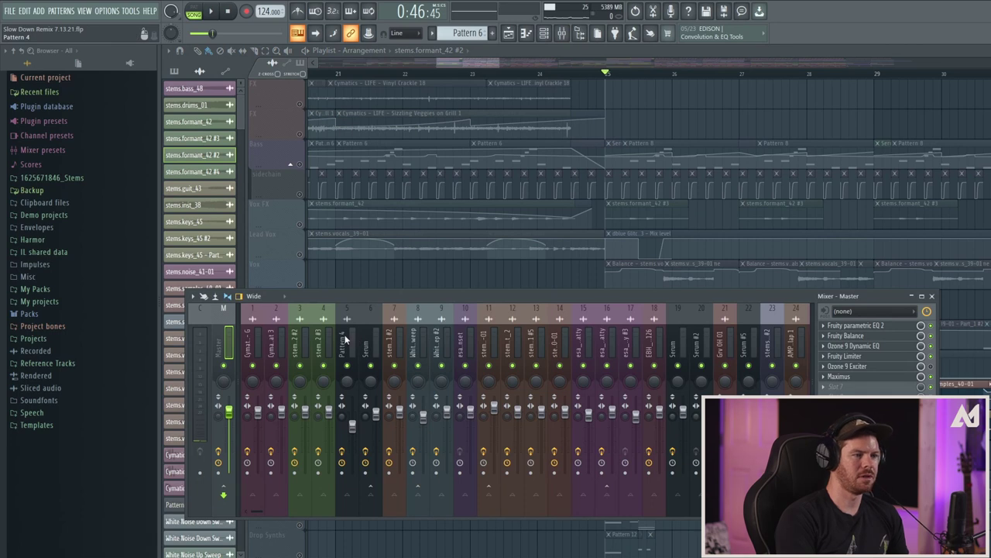
pyautogui.press('space')
pyautogui.press('space')
pyautogui.click(302, 343)
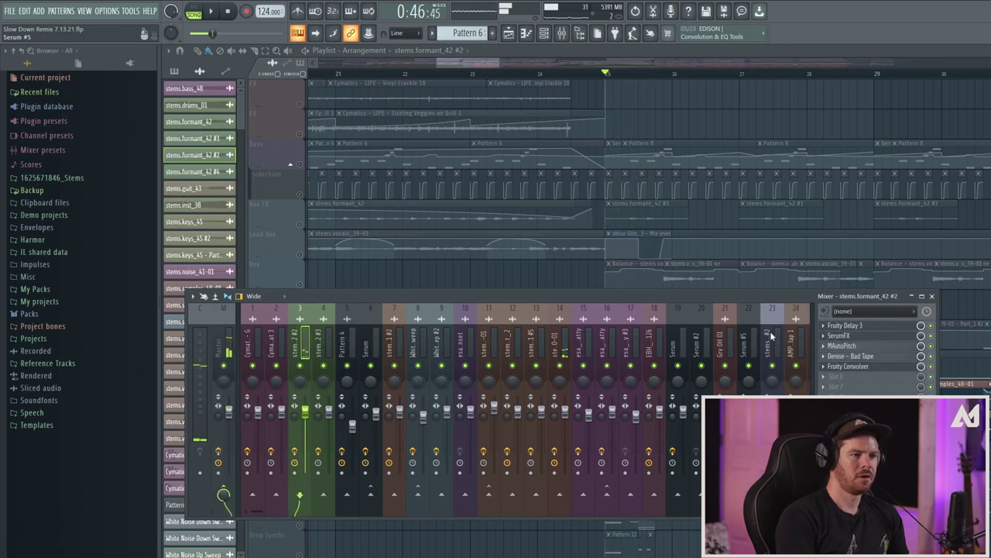
# Show the SerumFX, MAutoPitch, Denise Bad Tape and Fruity Convolver effects on the stems.formant_42 #2 insert.
pyautogui.click(852, 336)
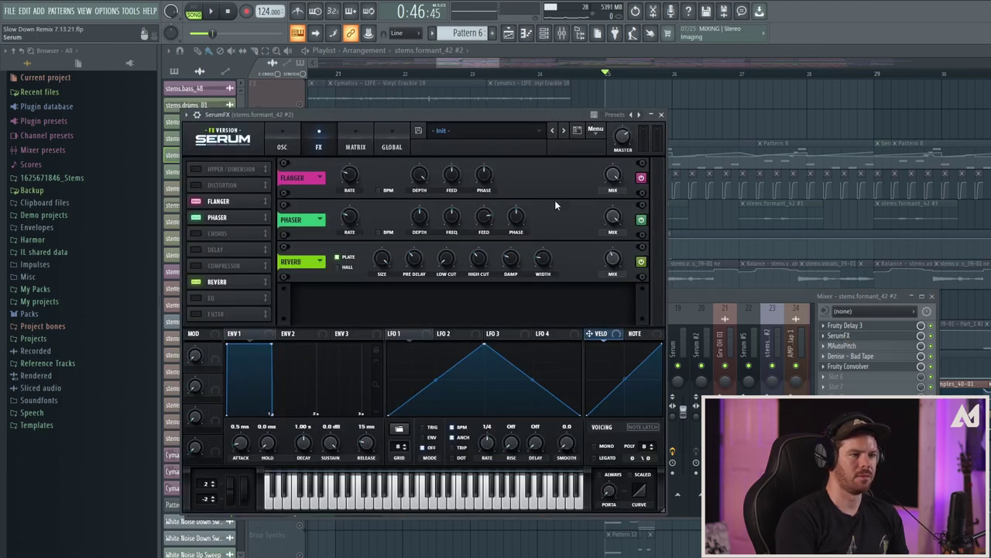
pyautogui.click(842, 345)
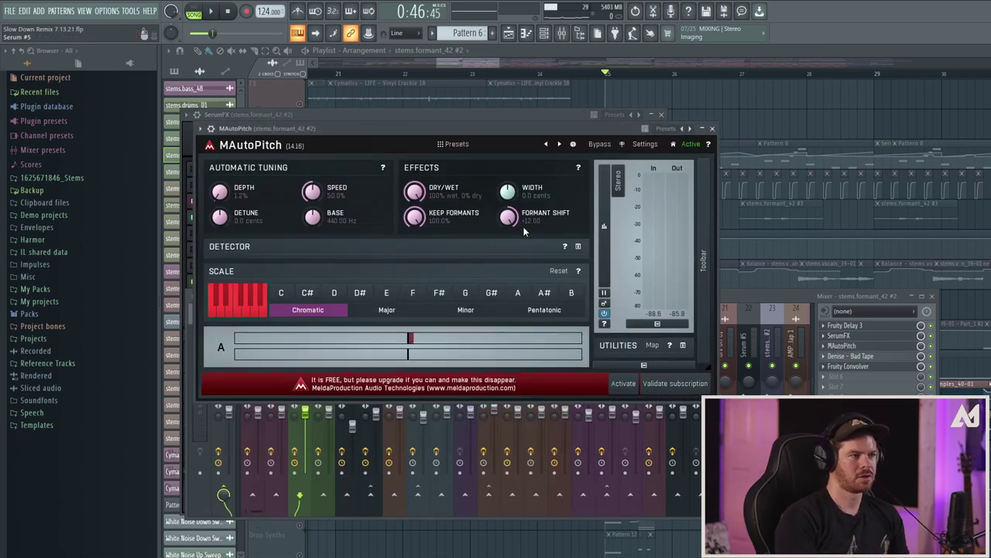
pyautogui.click(849, 357)
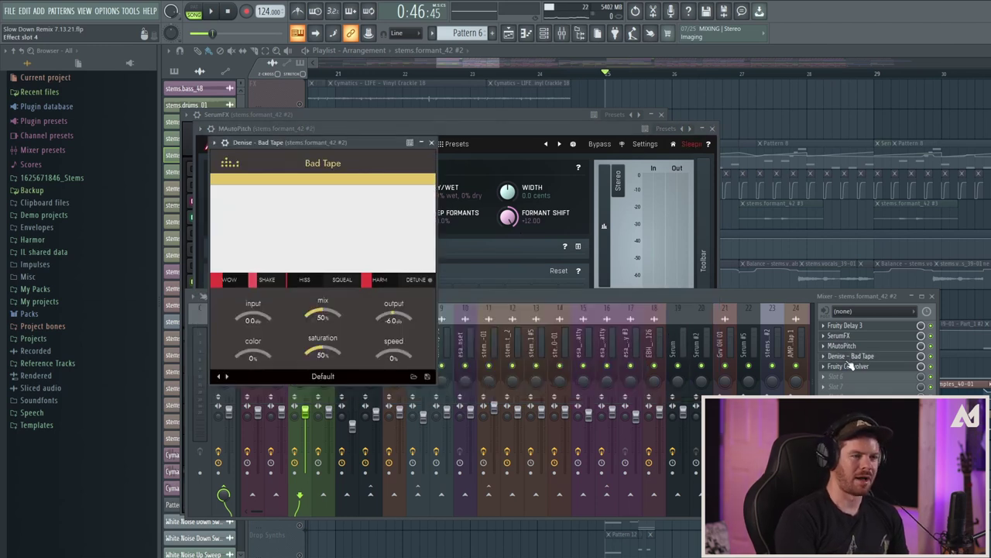
pyautogui.click(851, 368)
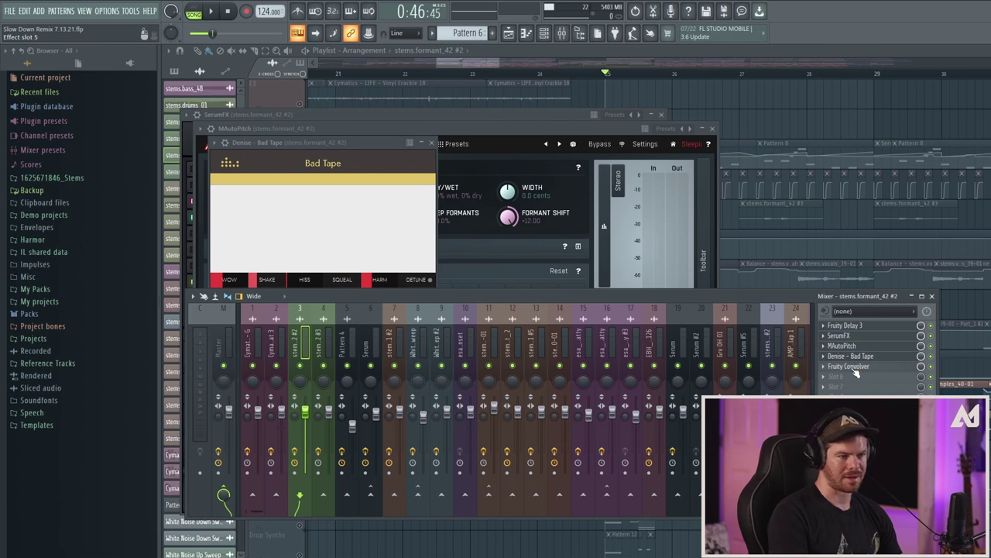
pyautogui.click(855, 372)
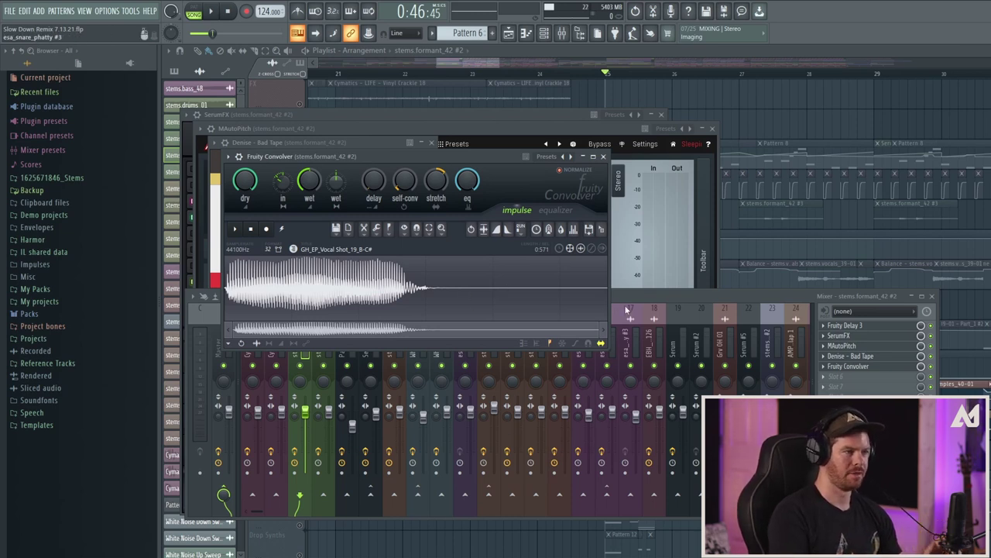
# Return to the playlist, replay the guitar hit at bar 25, play the Guitar Hit clips of the intro from bar 1, and stop.
pyautogui.click(462, 61)
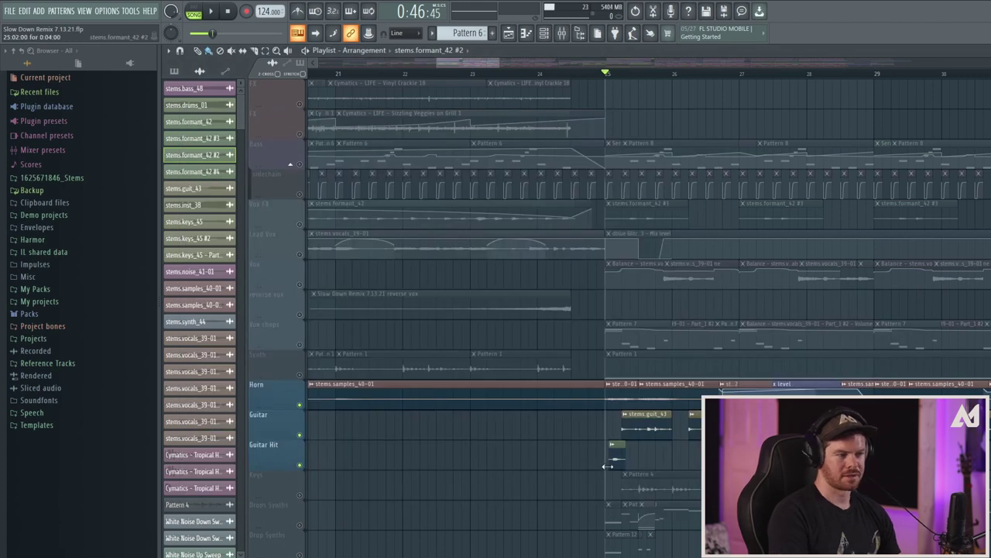
pyautogui.press('space')
pyautogui.press('space')
pyautogui.moveTo(488, 62); pyautogui.dragTo(366, 67)
pyautogui.click(325, 74)
pyautogui.press('space')
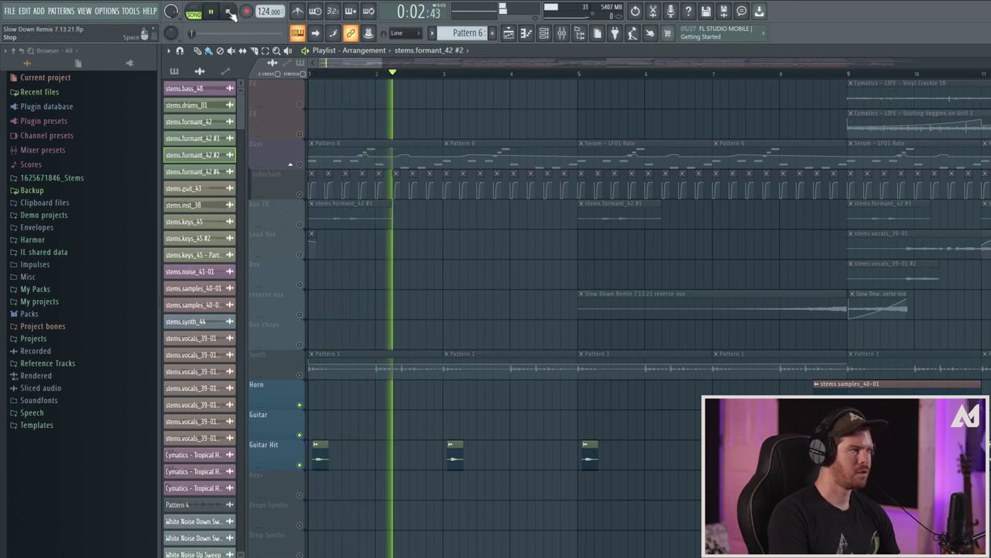
pyautogui.click(230, 12)
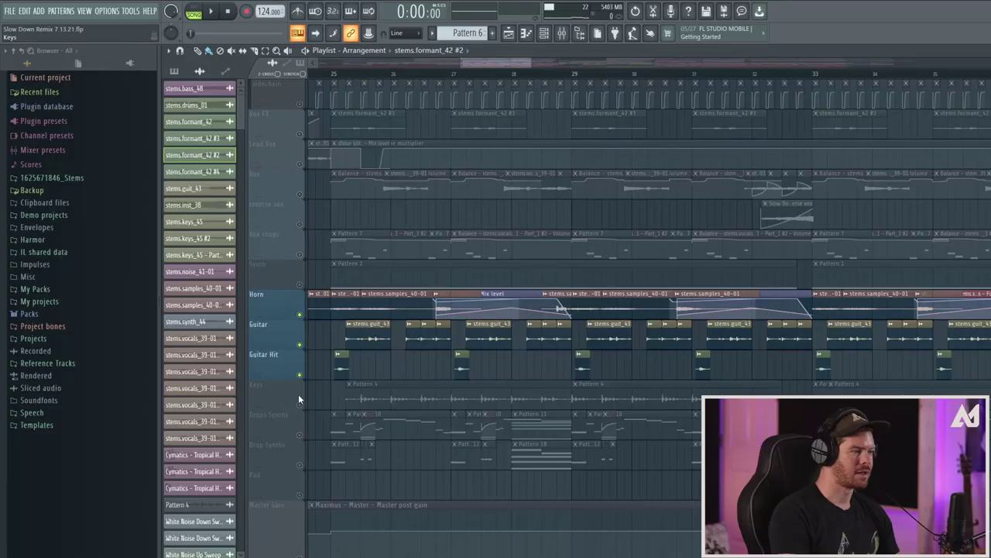
# Unmute the Keys track, play its Pattern 4 clip with the horn and guitars from bar 25, and stop.
pyautogui.click(299, 402)
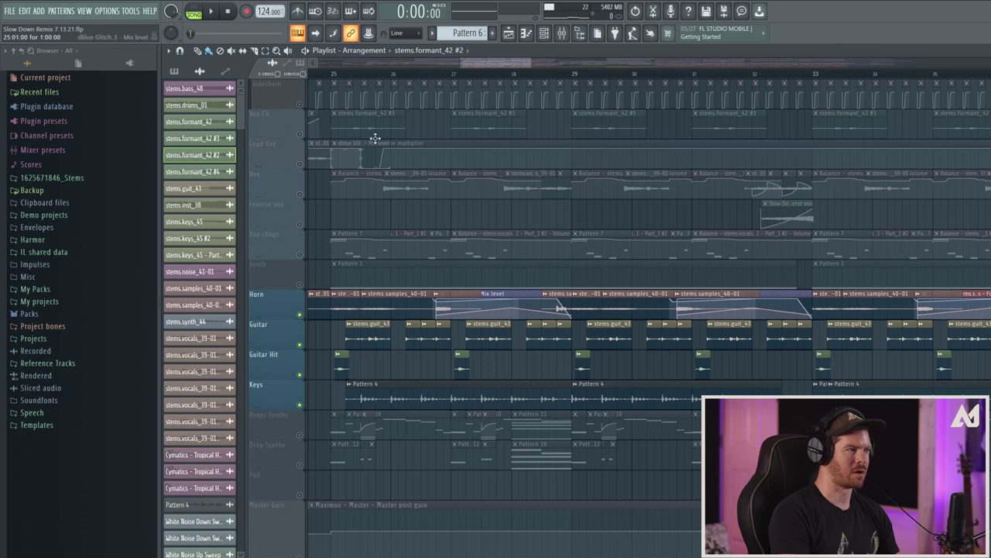
pyautogui.click(335, 75)
pyautogui.press('space')
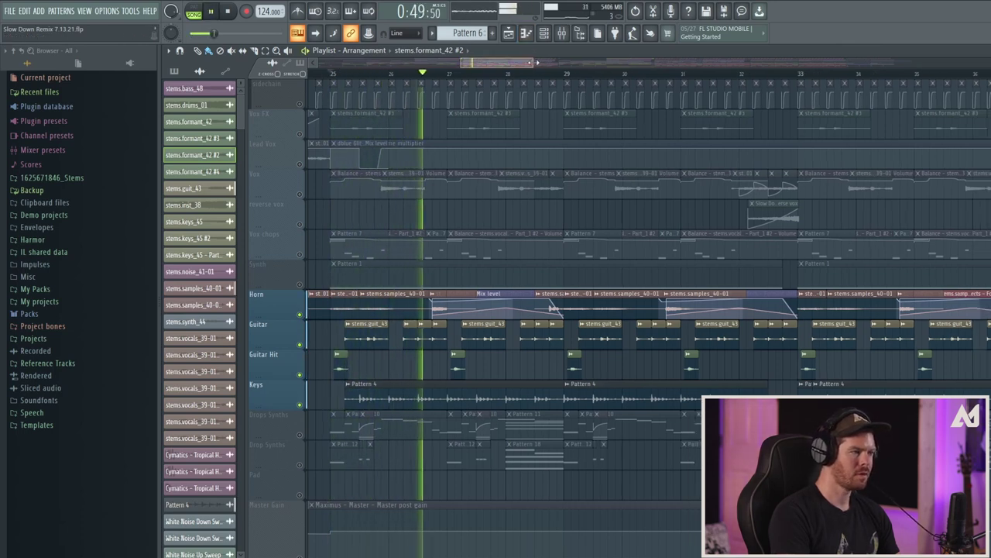
pyautogui.press('space')
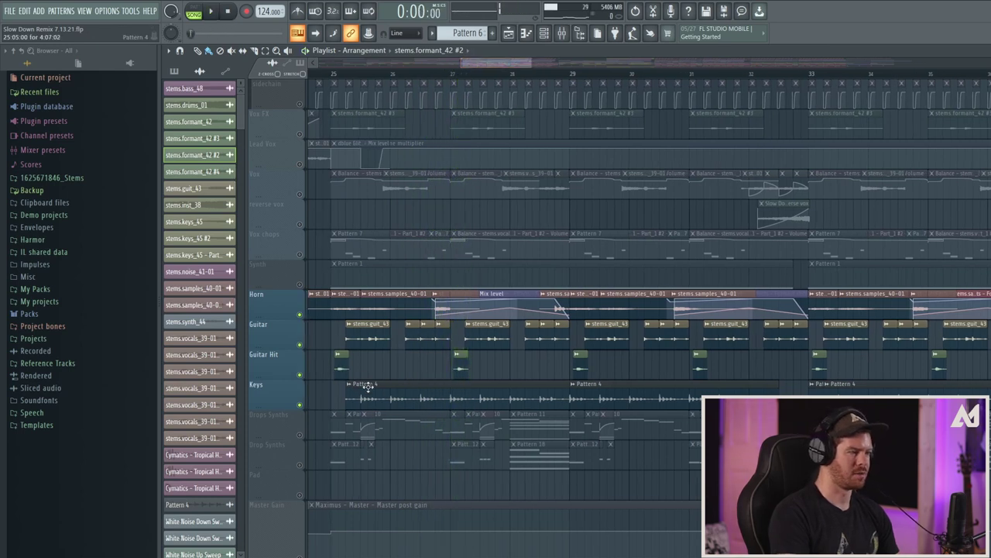
# Unmute only the upper Drops Synths track, play it with the keys, guitars and horn from bar 25, and stop.
pyautogui.click(301, 434)
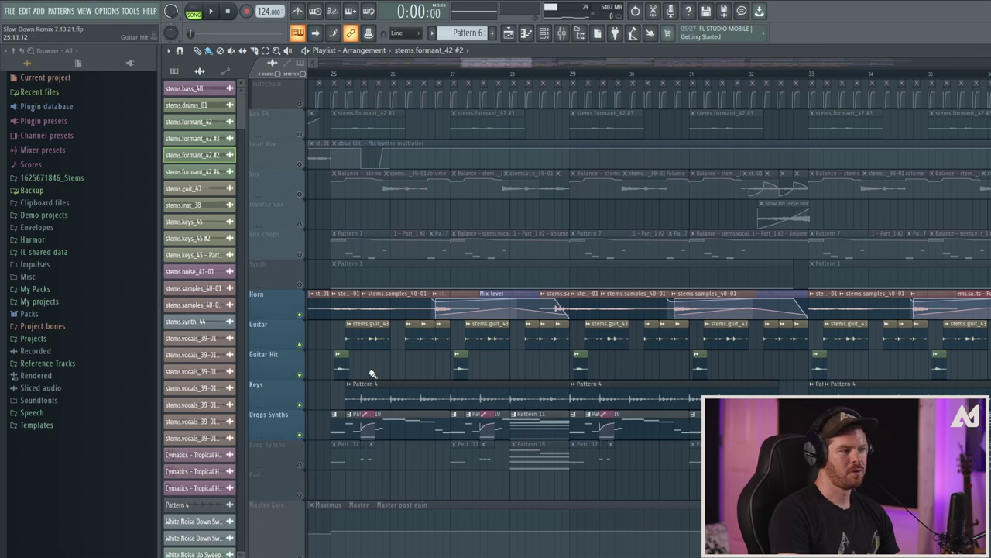
pyautogui.scroll(-2, 341, 449)
pyautogui.click(300, 405)
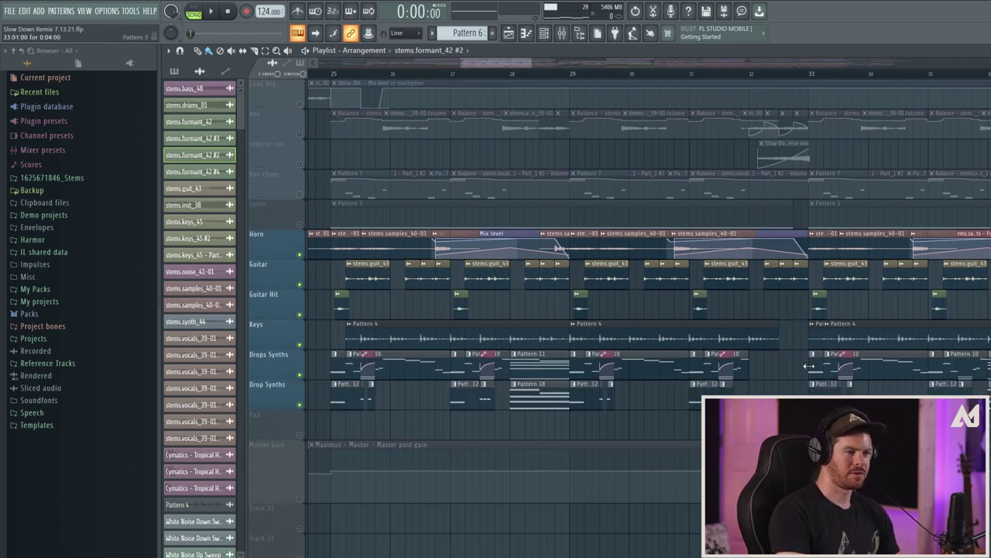
pyautogui.click(301, 405)
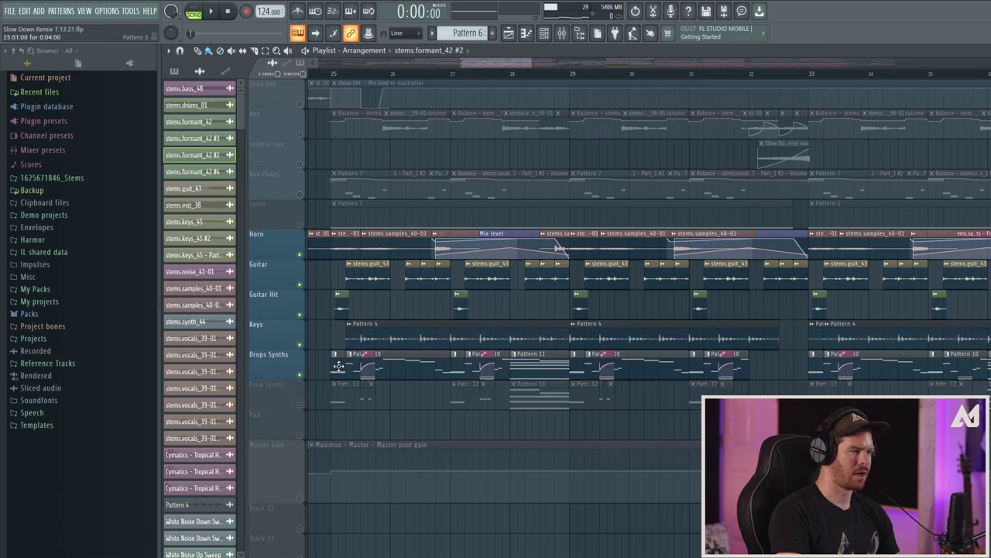
pyautogui.moveTo(531, 62); pyautogui.dragTo(507, 63)
pyautogui.click(344, 74)
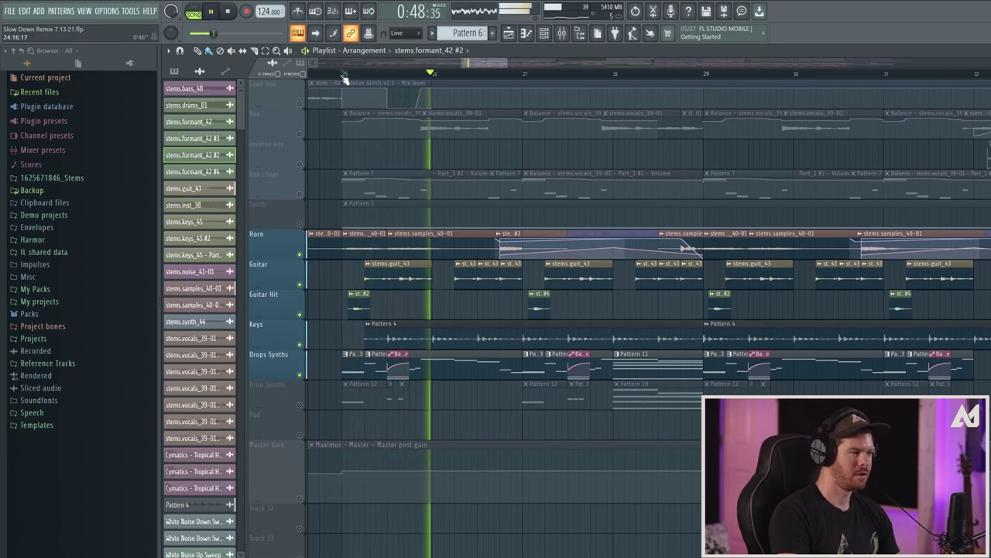
pyautogui.press('space')
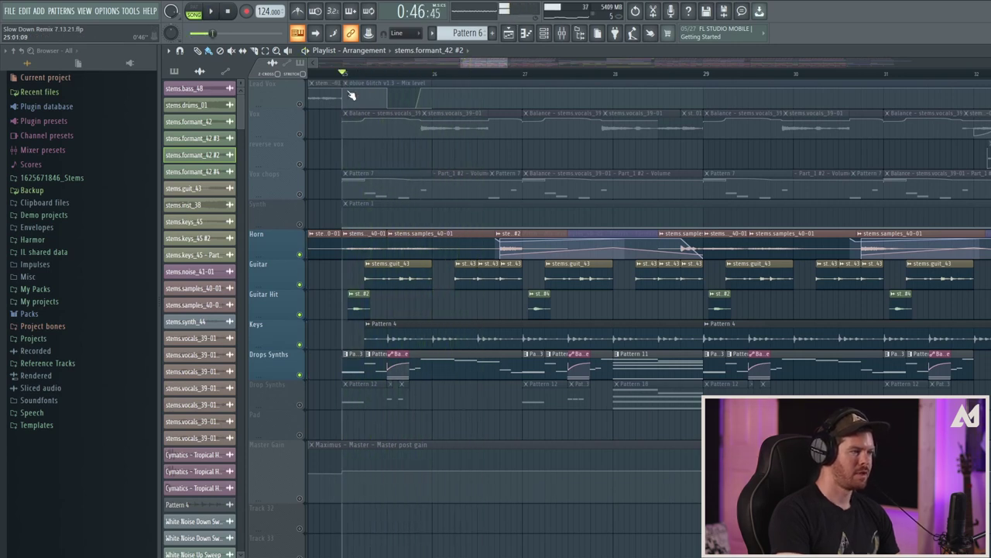
# Select the Pattern 3 clip at bar 25 and show the Serum #2 synth settings from its channel.
pyautogui.click(354, 365)
pyautogui.click(512, 36)
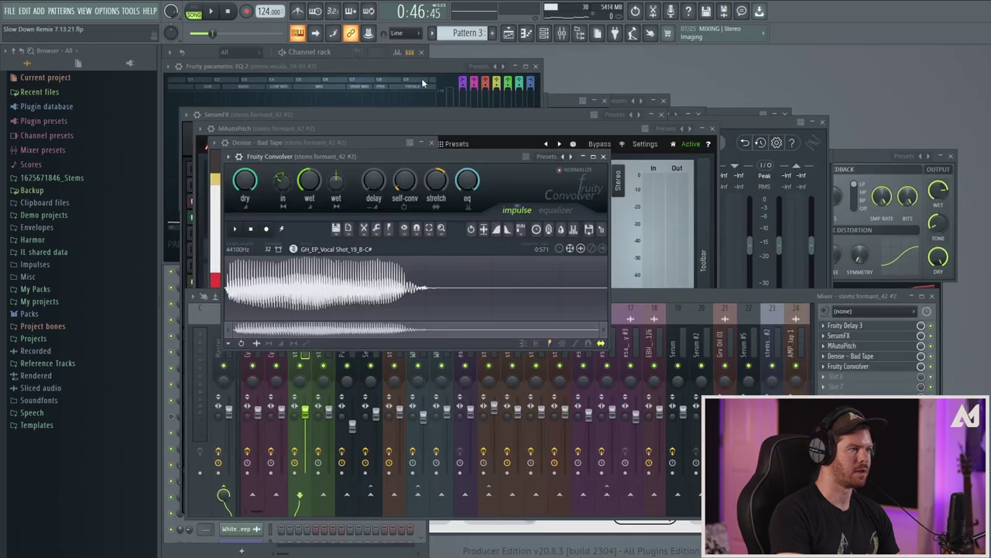
pyautogui.press('F6')
pyautogui.moveTo(385, 173); pyautogui.dragTo(344, 96)
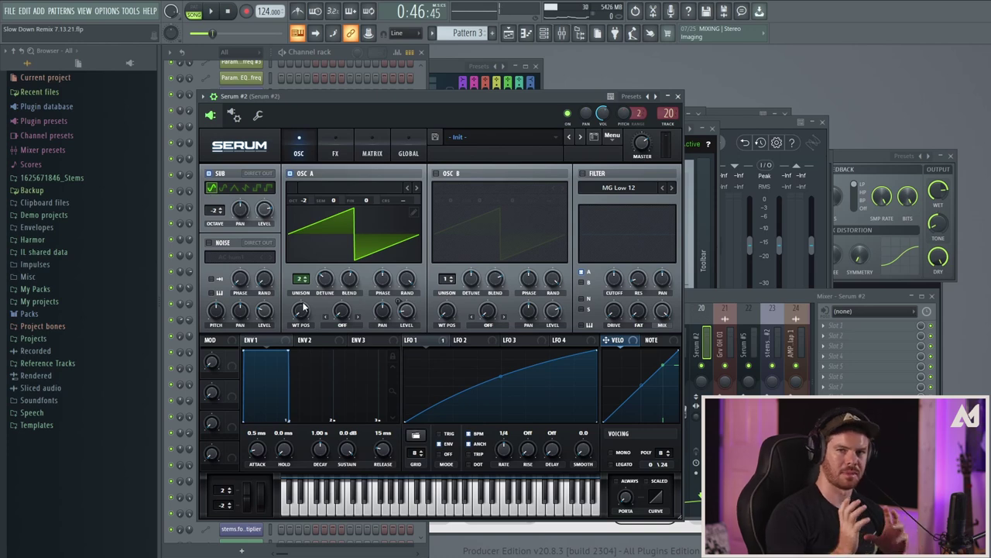
# Return to the playlist, unmute the second Drop Synths track with the Pattern 12 clips, play from bar 25, and stop.
pyautogui.click(510, 37)
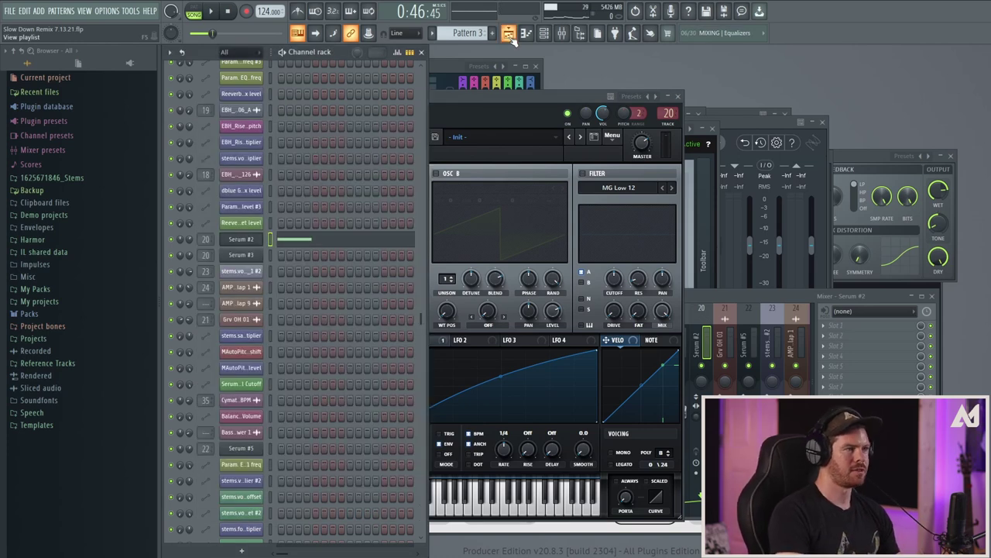
pyautogui.click(510, 37)
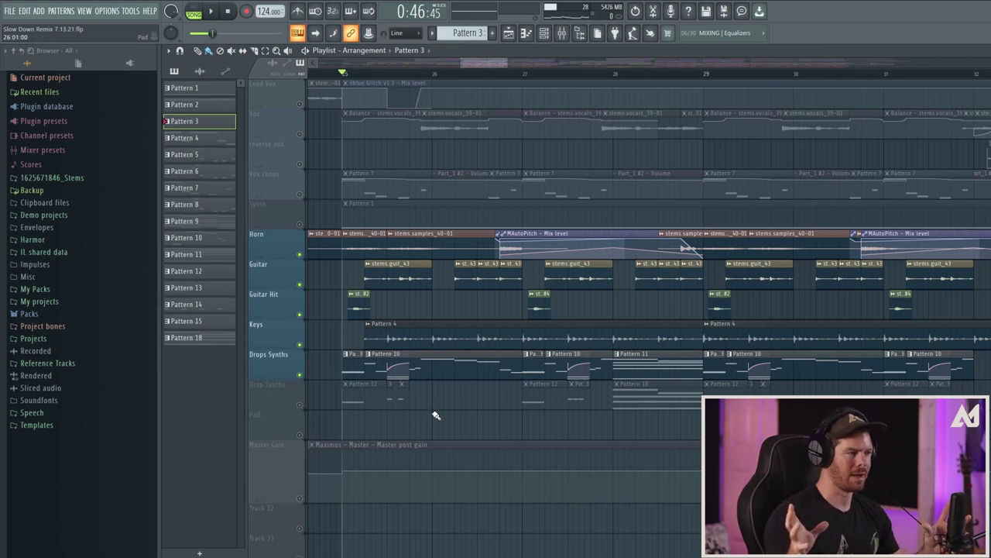
pyautogui.click(302, 407)
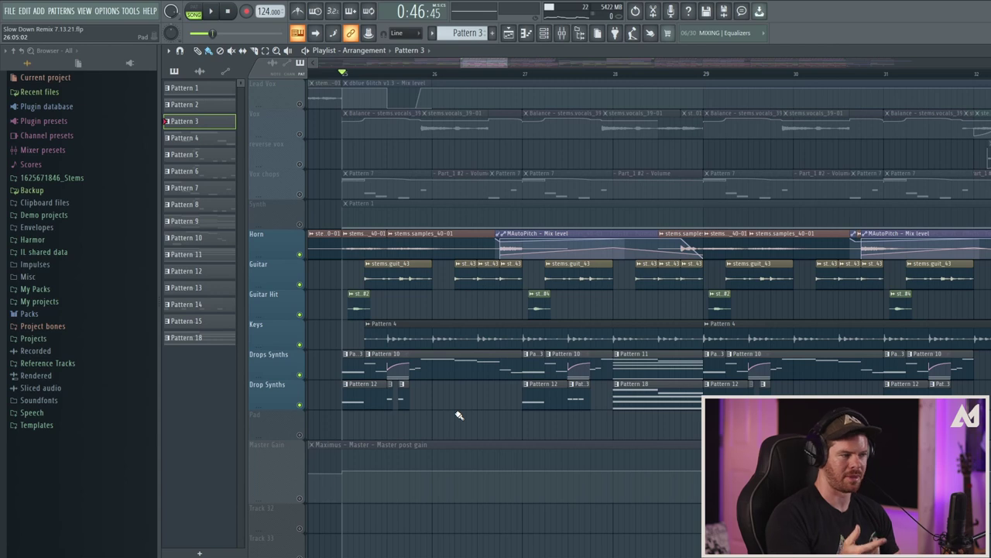
pyautogui.press('space')
pyautogui.press('space')
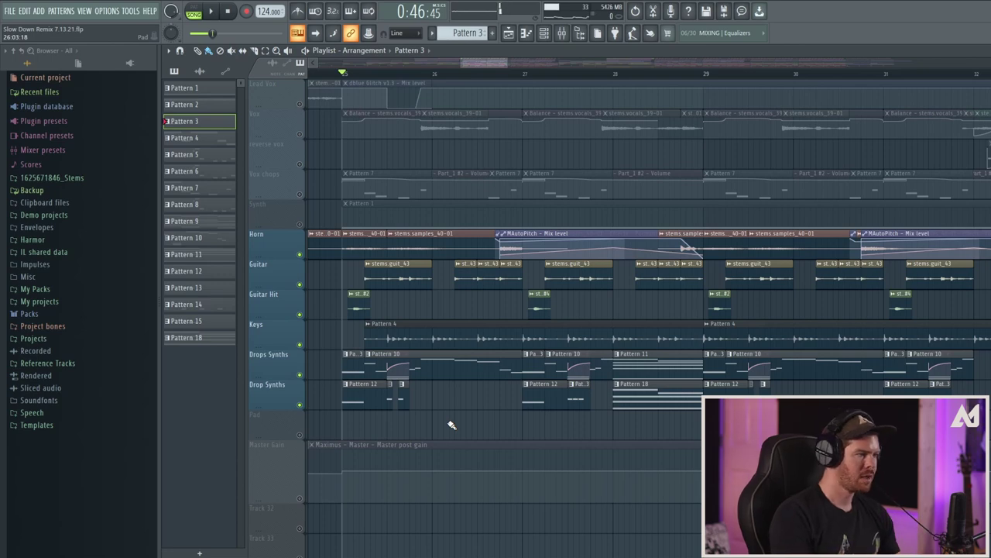
# Unmute the FX track with the Cymatics - LIFE clips and the FX track directly above it, auditioning them from bar 25, and stop.
pyautogui.scroll(5, 453, 423)
pyautogui.scroll(1, 451, 410)
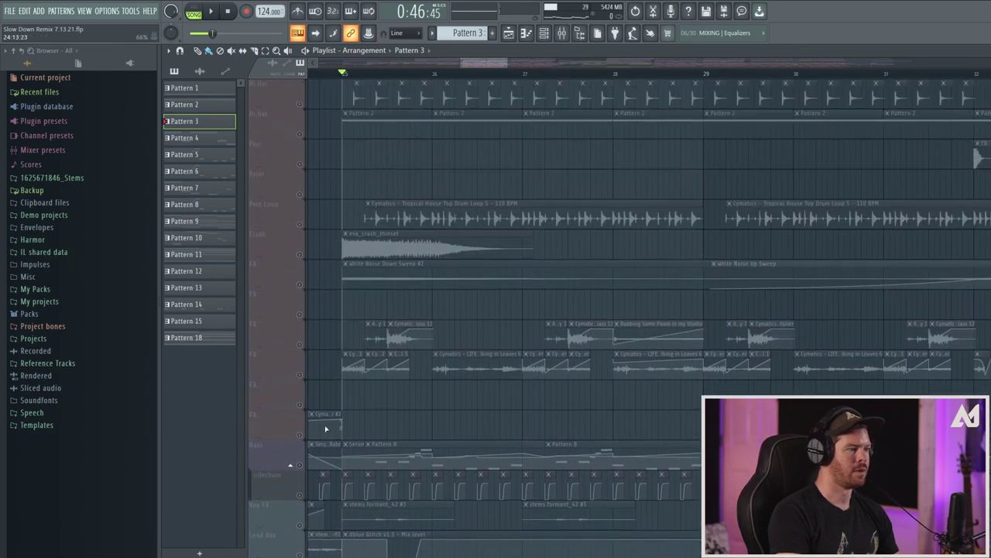
pyautogui.click(302, 375)
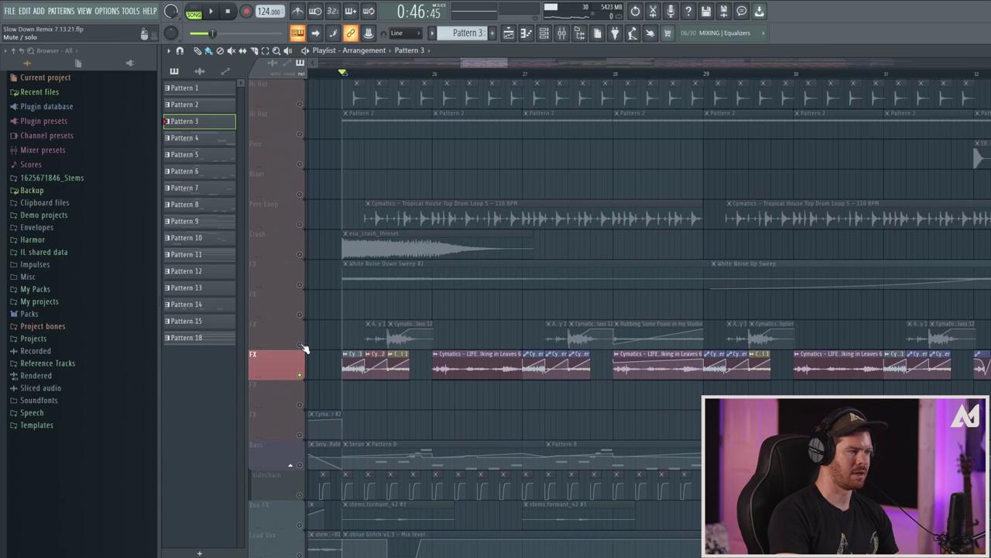
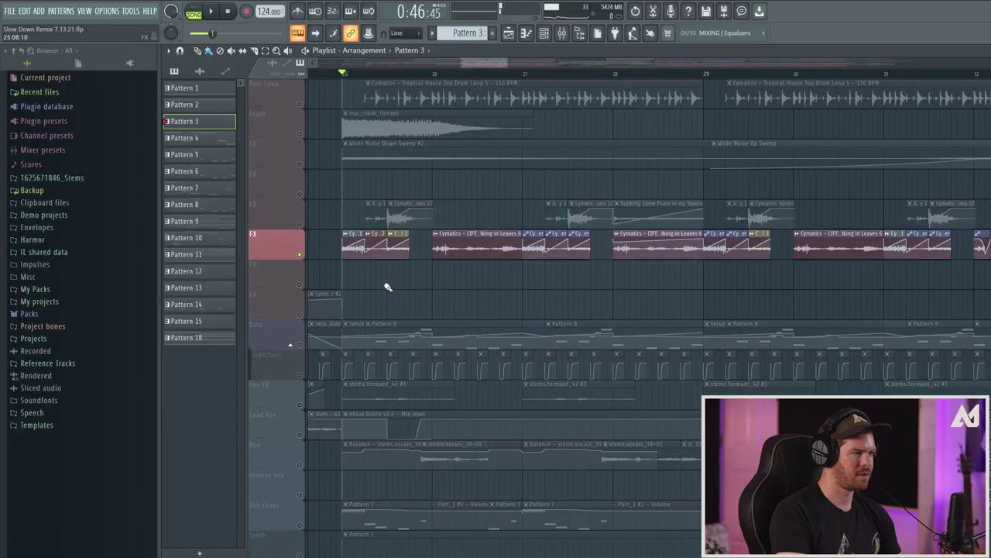
pyautogui.press('space')
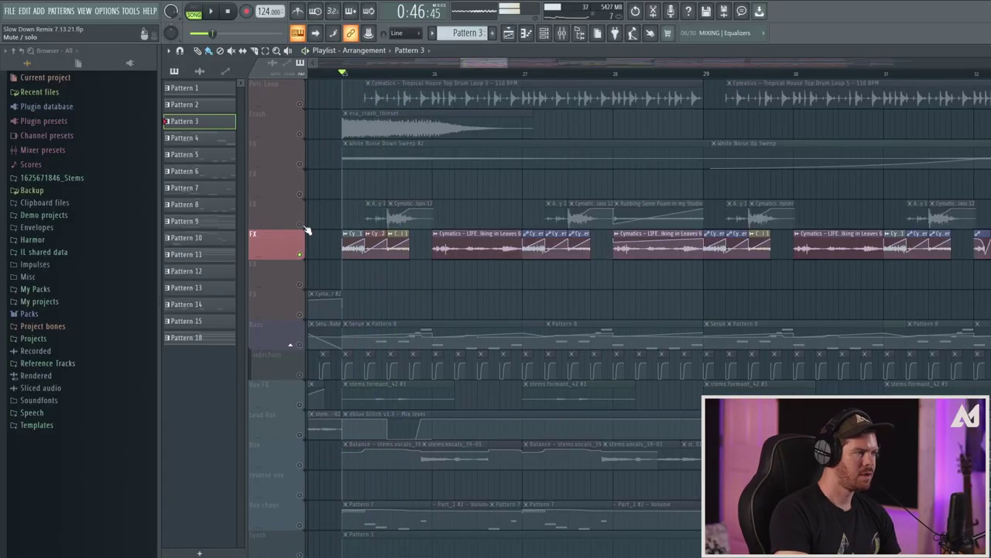
pyautogui.click(299, 225)
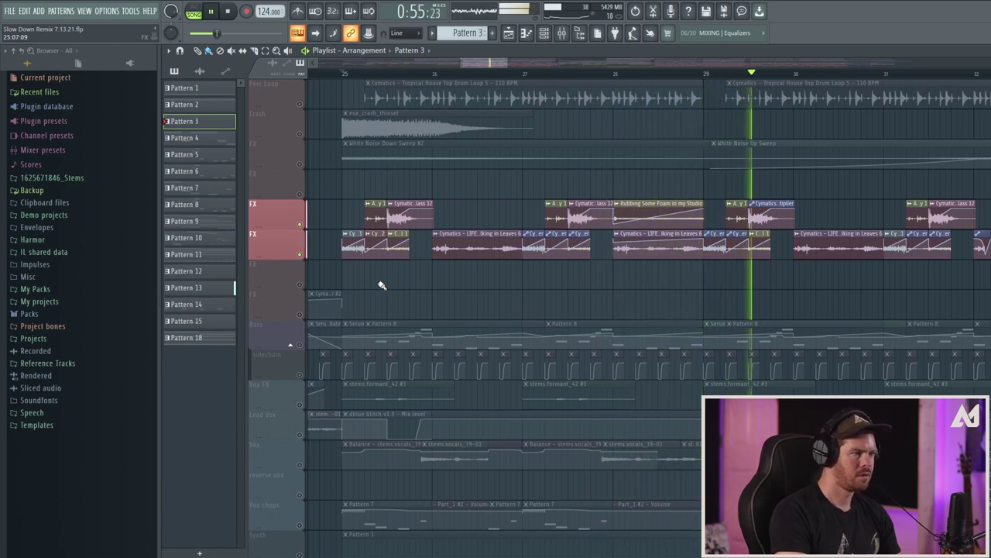
pyautogui.click(234, 9)
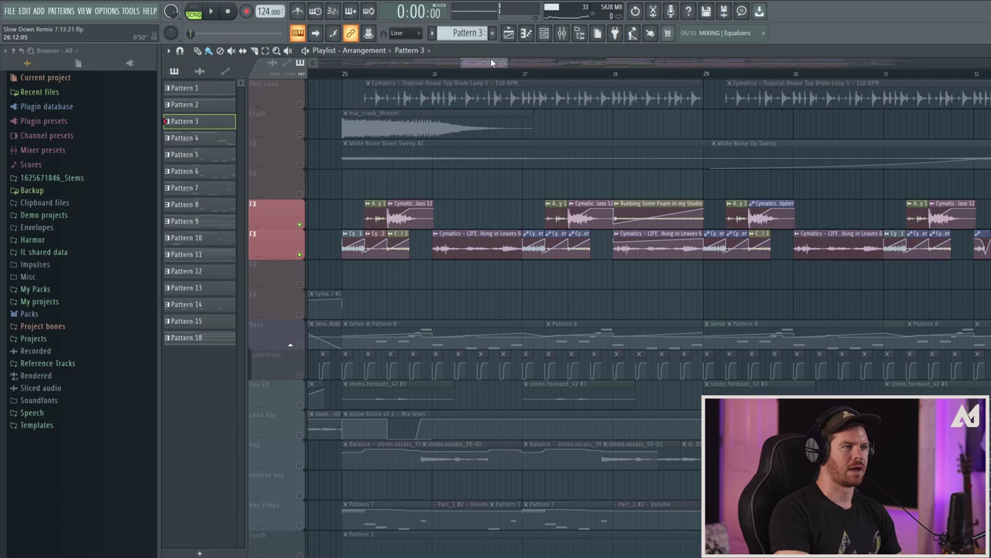
# Select the Pattern 10 clip on the upper Drops Synths track and show its Serum #6 synth settings from the channel rack.
pyautogui.scroll(-2, 446, 245)
pyautogui.scroll(-8, 434, 236)
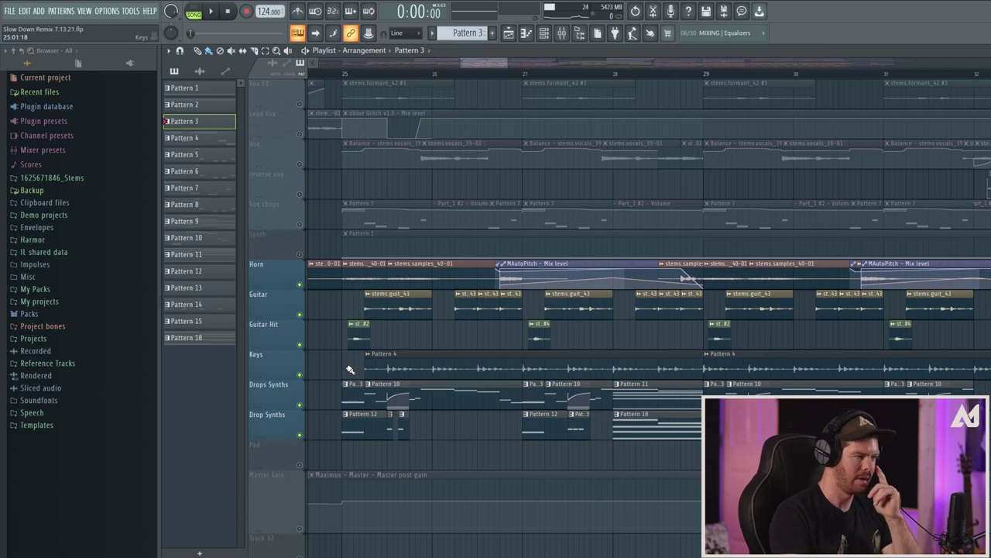
pyautogui.click(379, 385)
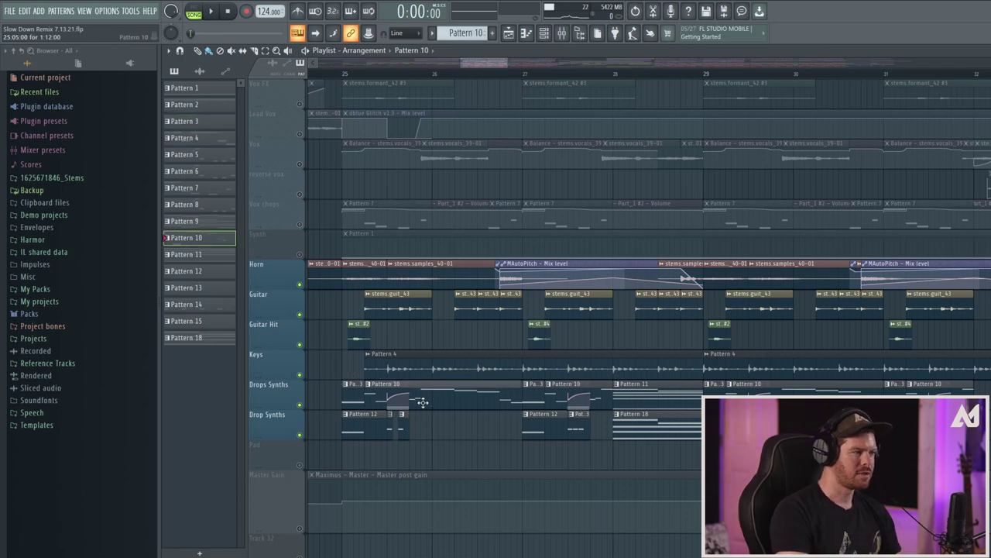
pyautogui.click(509, 32)
pyautogui.scroll(-2, 345, 312)
pyautogui.scroll(-5, 345, 311)
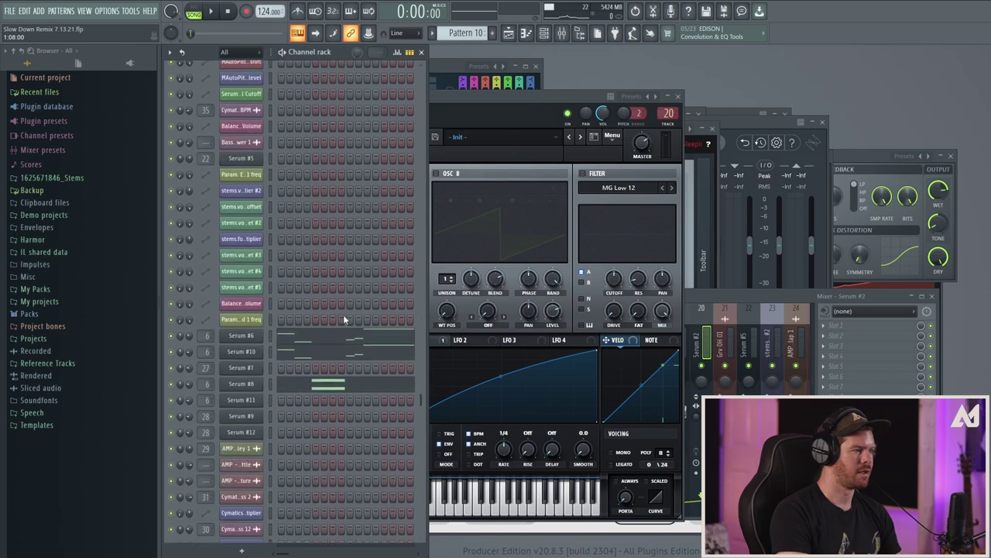
pyautogui.click(242, 337)
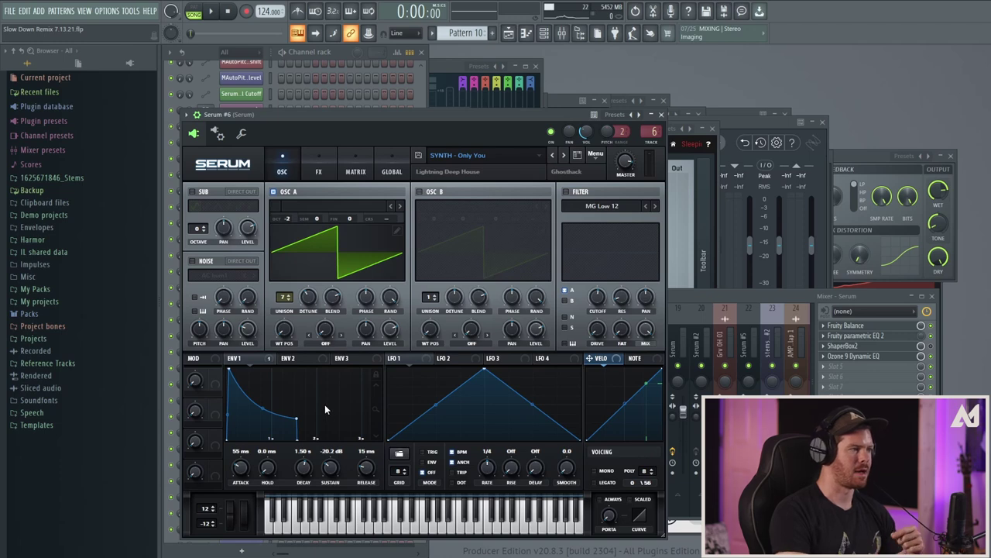
# Examine the effects used inside Serum #6, including compressor, distortion, filter and reverb, and close the synth.
pyautogui.press('F6')
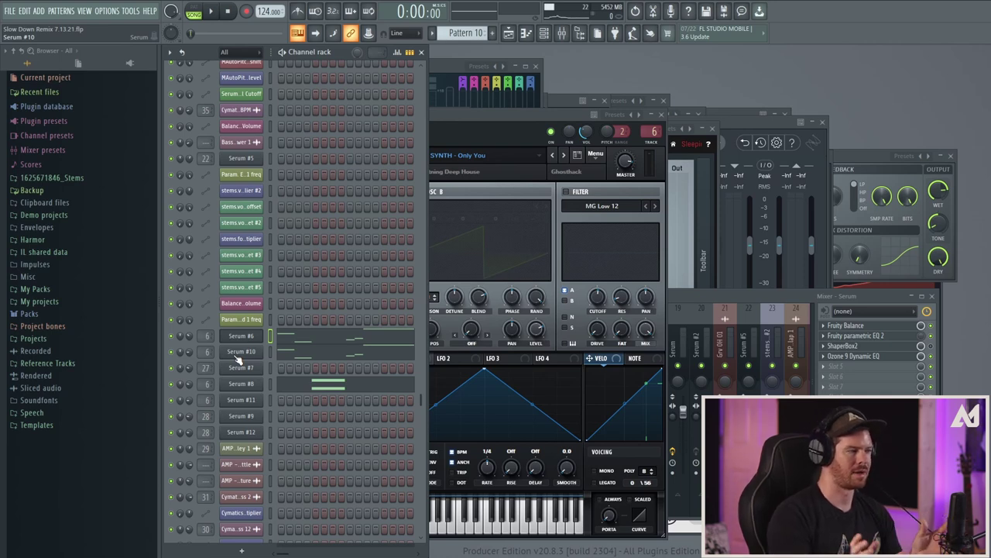
pyautogui.click(498, 114)
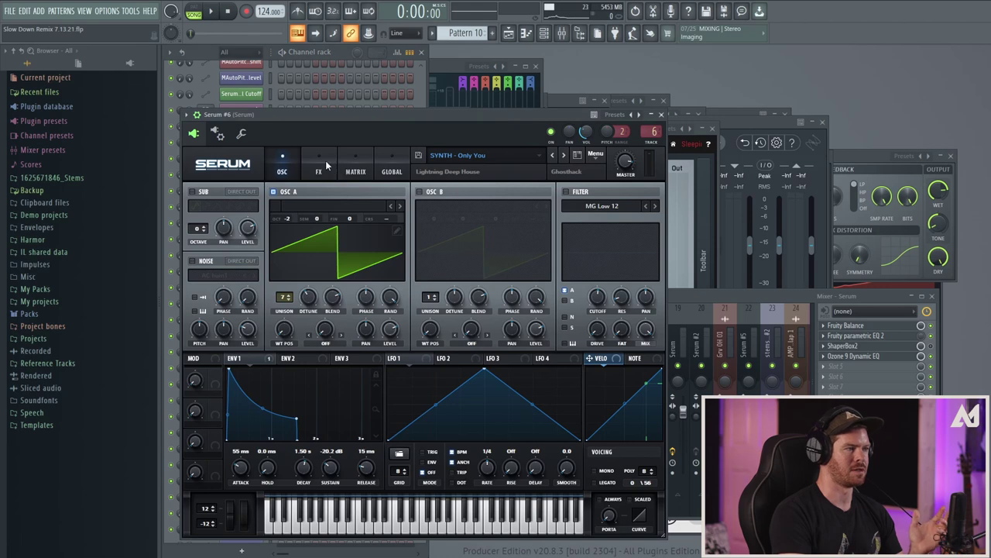
pyautogui.click(322, 166)
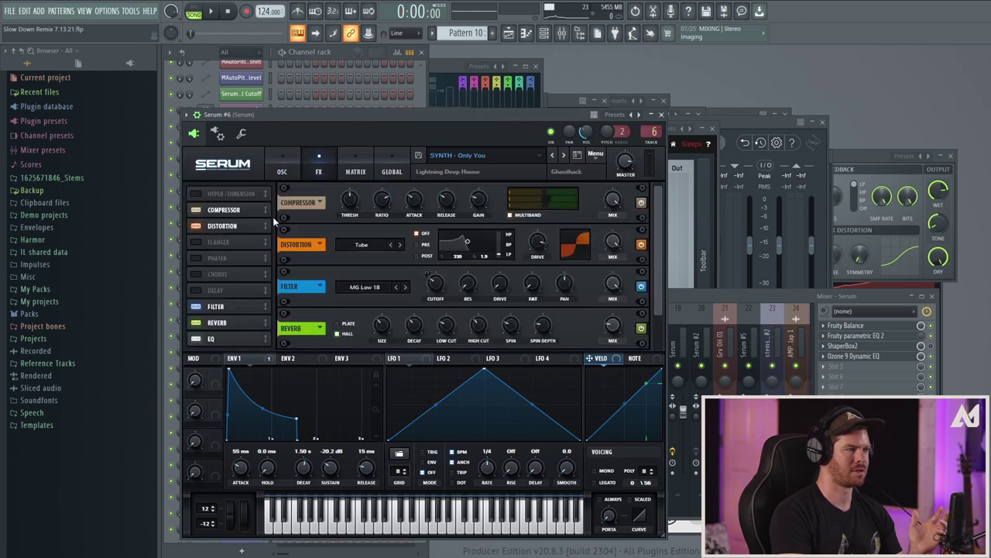
pyautogui.click(660, 115)
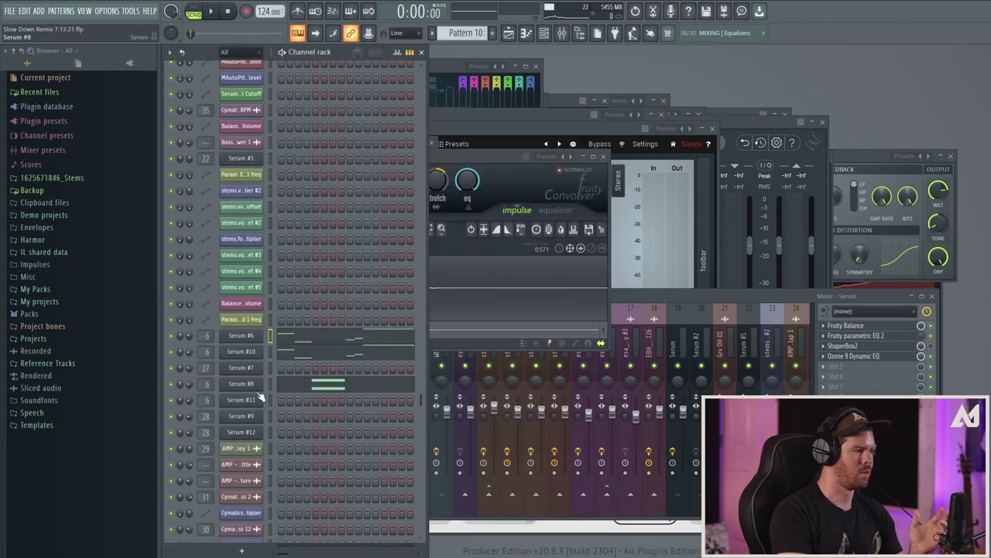
# Inspect the Serum #10 synth and its effects, audition Pattern 10 in pattern mode, and stop.
pyautogui.click(242, 352)
pyautogui.click(335, 164)
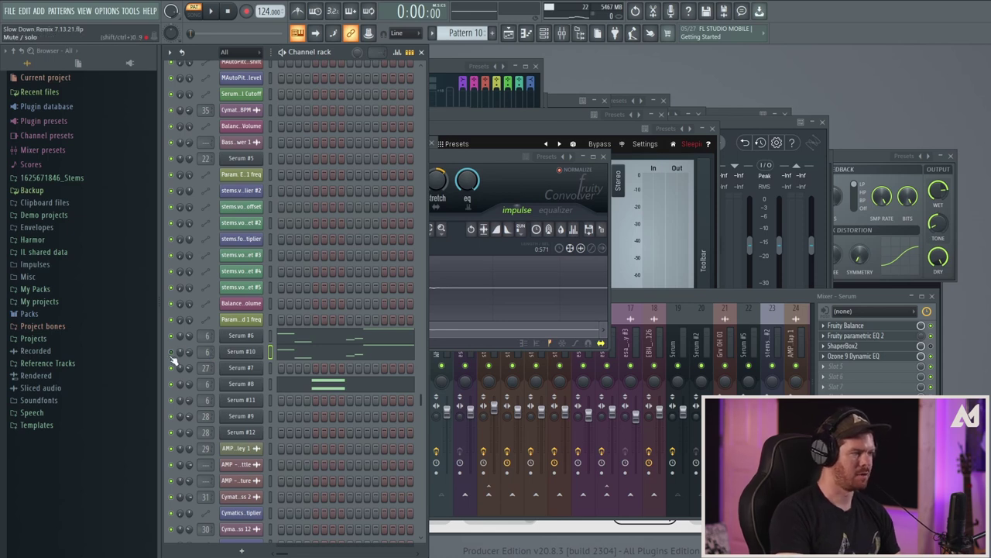
pyautogui.press('space')
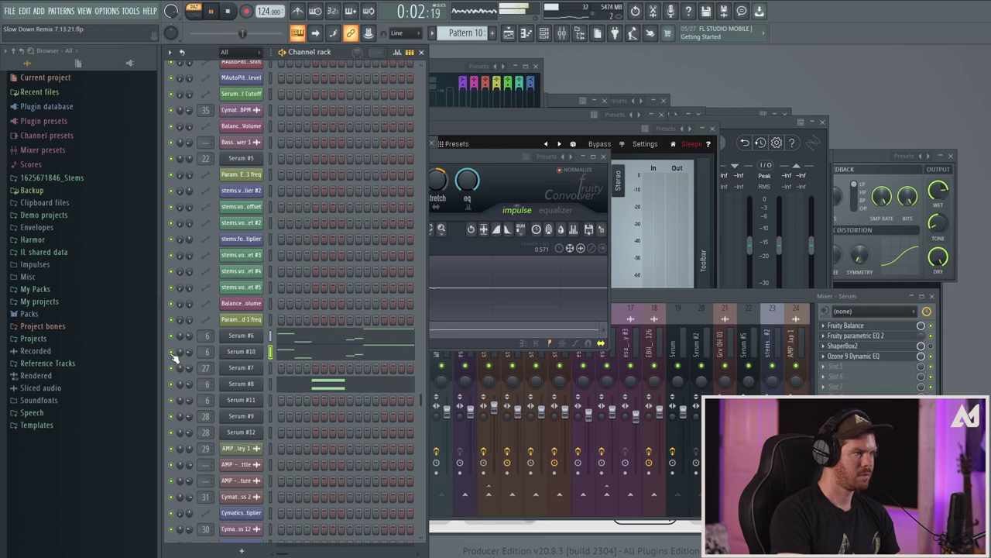
pyautogui.press('space')
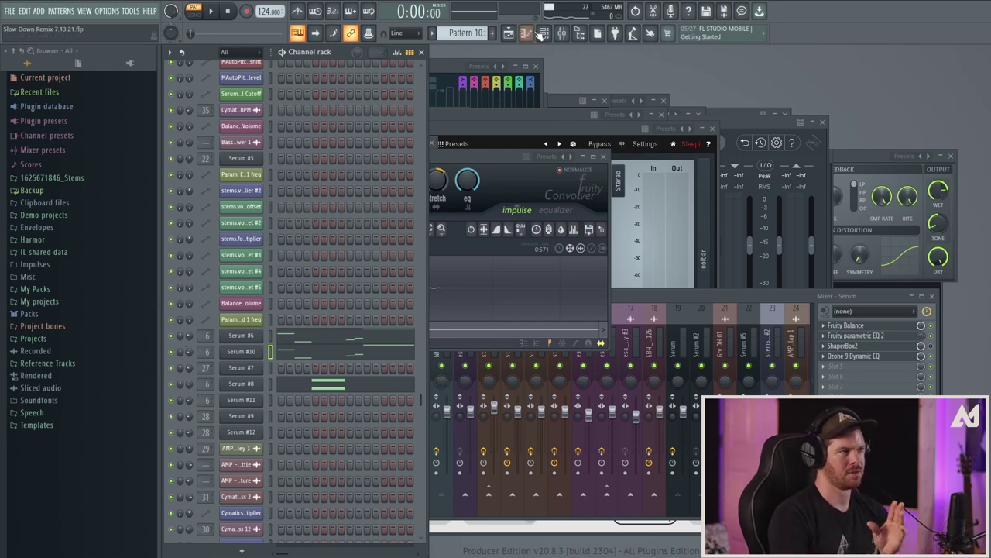
# Return to the playlist, unmute the Pad track, and play the song from bar 41.
pyautogui.press('F5')
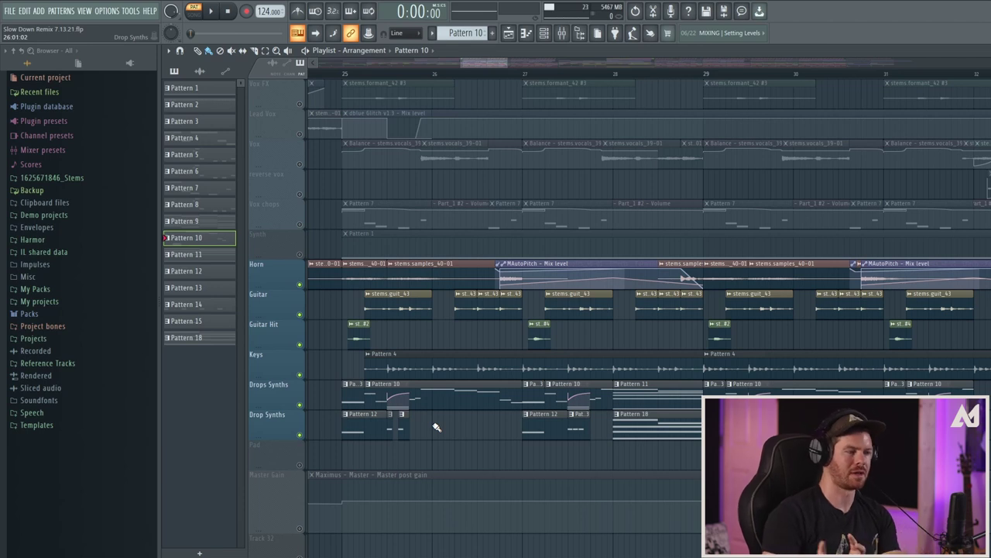
pyautogui.scroll(-1, 436, 427)
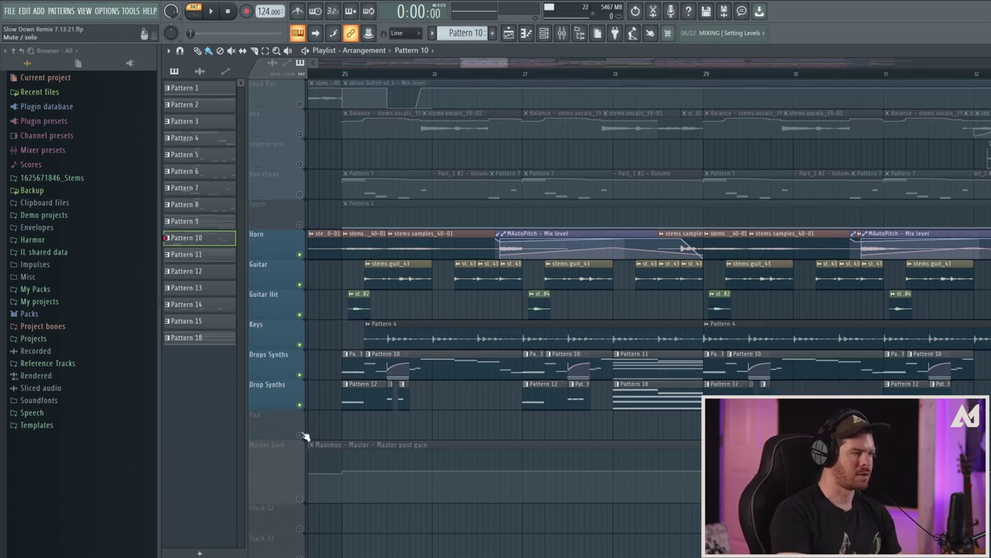
pyautogui.click(301, 434)
pyautogui.moveTo(472, 62); pyautogui.dragTo(574, 70)
pyautogui.click(413, 73)
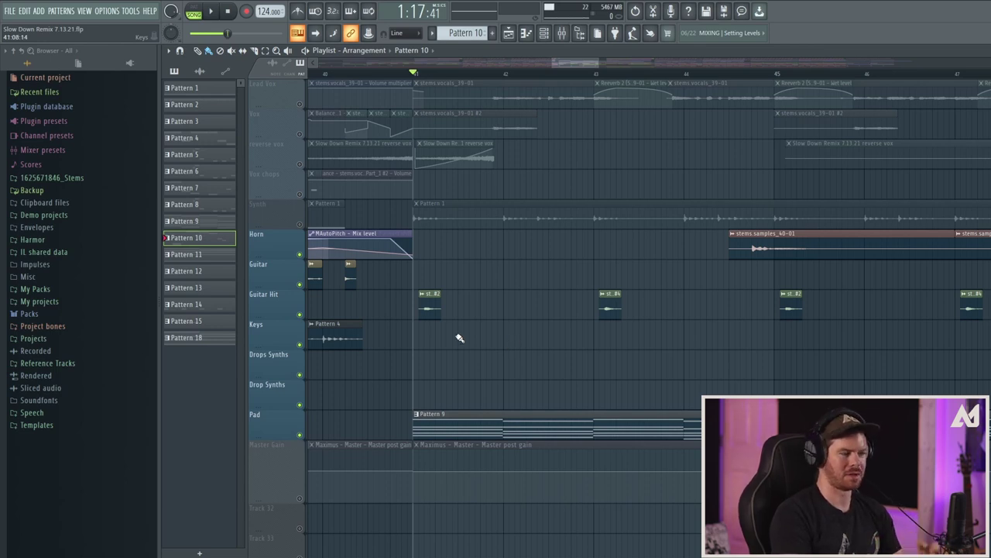
pyautogui.press('space')
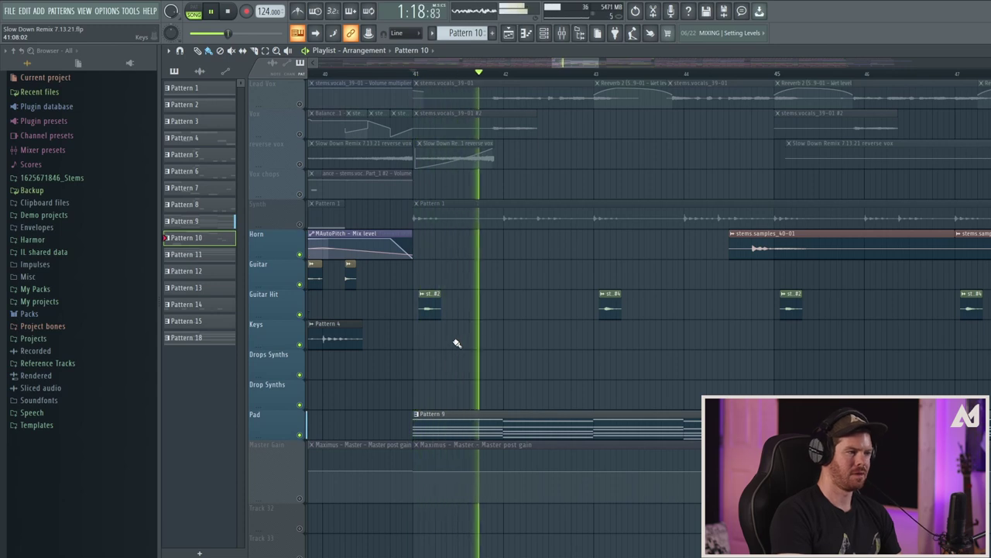
# Mute the Guitar Hit and Horn tracks during playback to hear the pad alone, and stop.
pyautogui.click(301, 314)
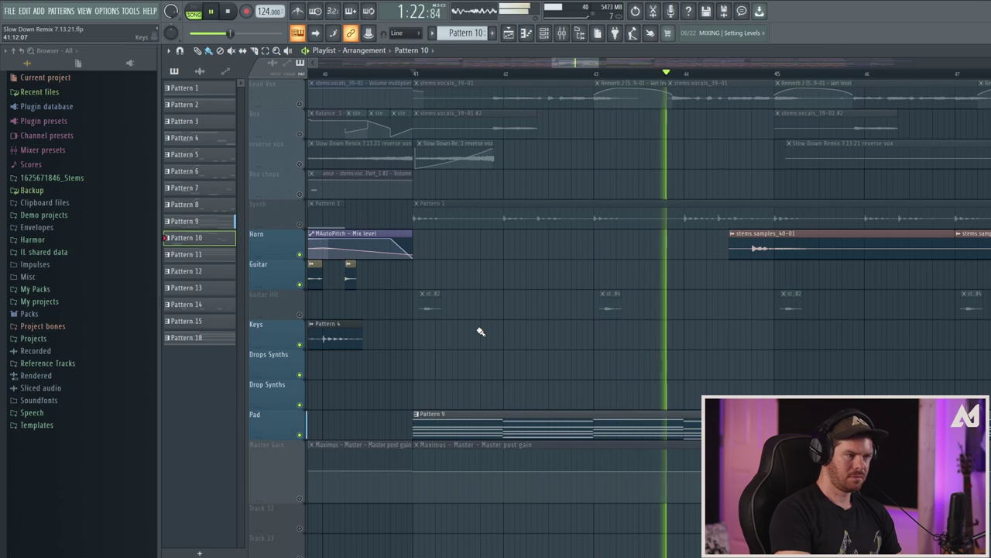
pyautogui.click(300, 254)
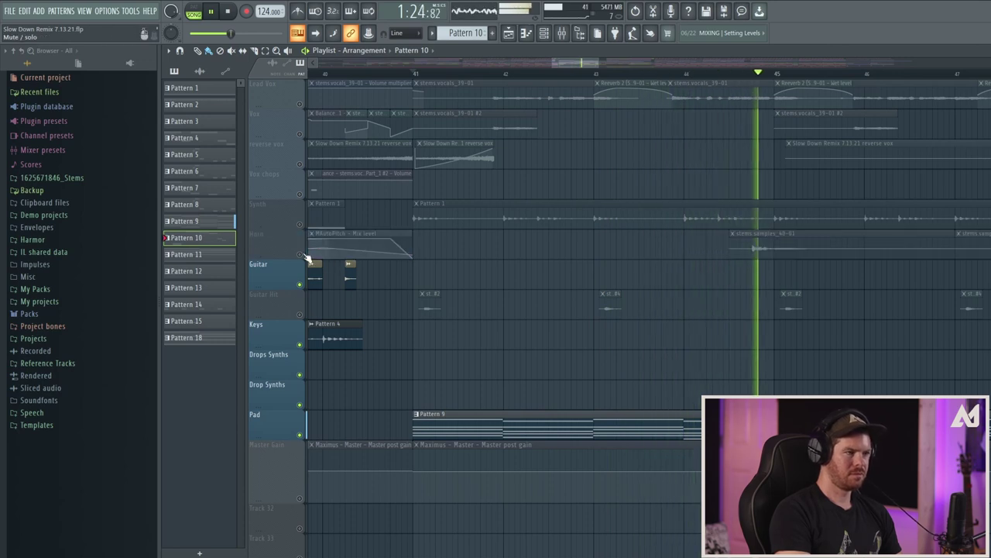
pyautogui.press('space')
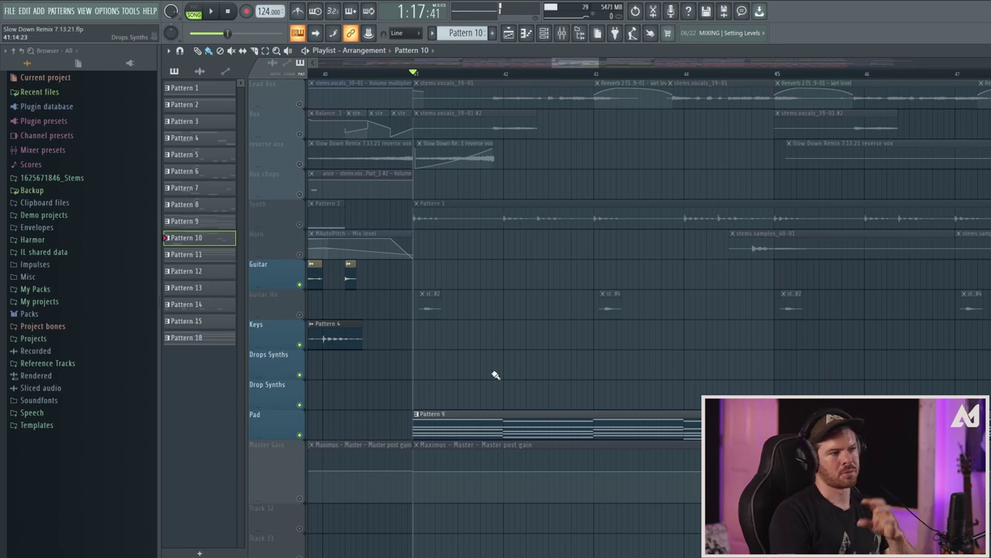
# Show the Serum #5 mixer track's effects: Fruity Parametric EQ 2, Denise - Bad Tape and Fruity Reeverb 2.
pyautogui.click(563, 36)
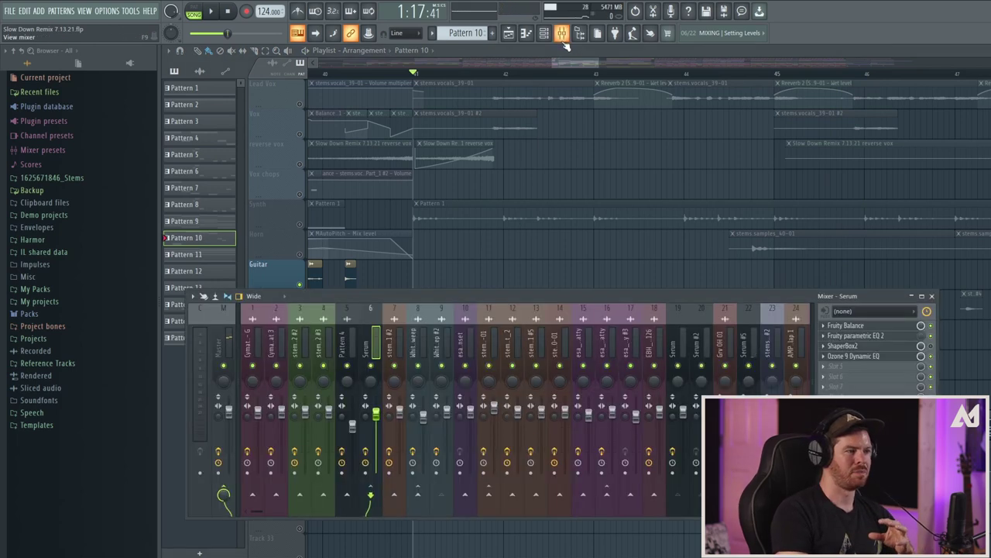
pyautogui.click(752, 353)
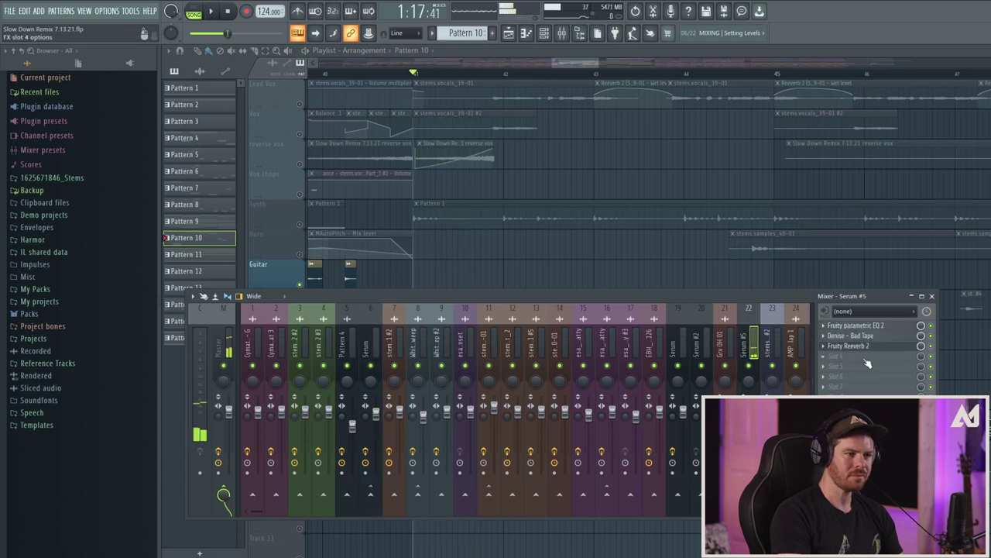
pyautogui.click(852, 325)
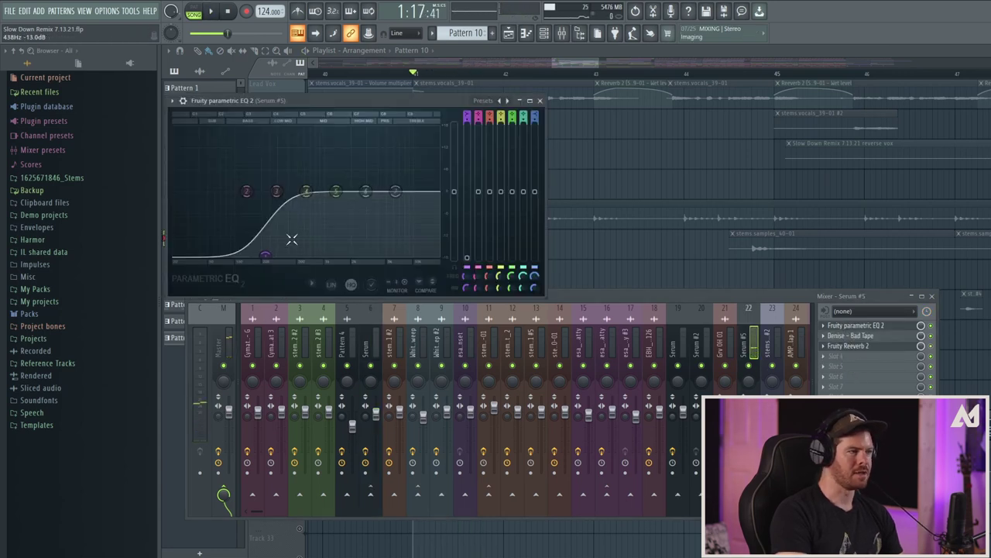
pyautogui.click(862, 336)
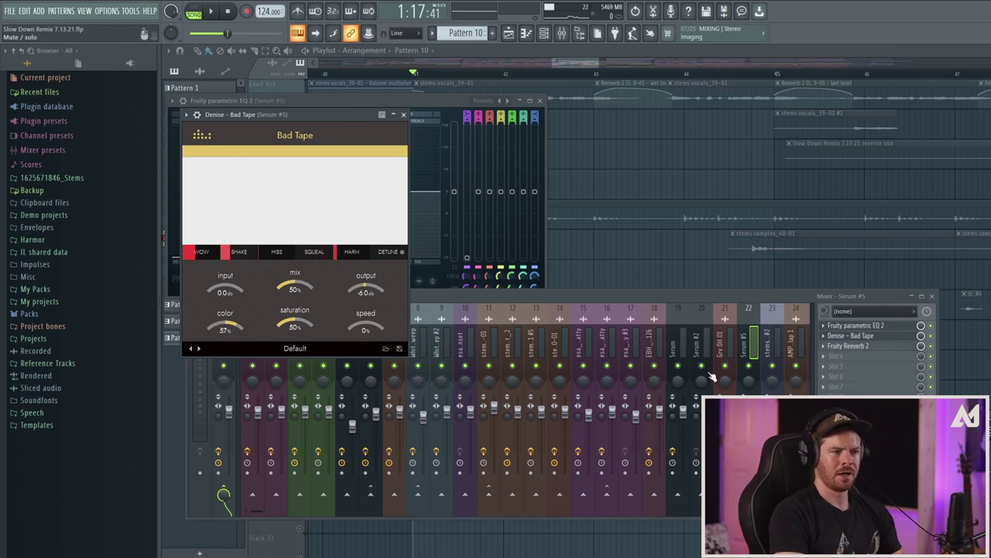
pyautogui.click(854, 348)
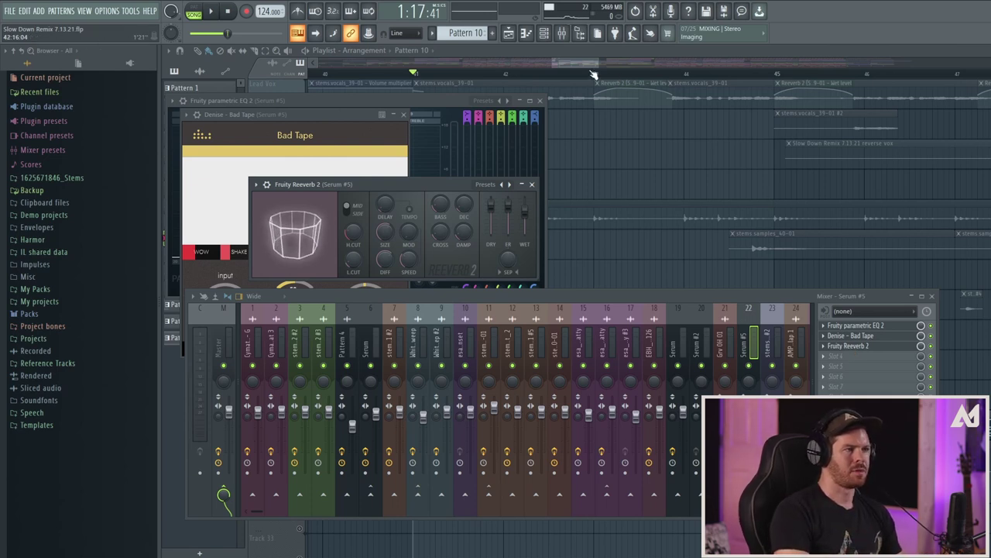
# Select the Pattern 9 clip at bar 41 on the Pad track and show its Serum #5 synth settings.
pyautogui.press('F12')
pyautogui.moveTo(600, 66); pyautogui.dragTo(611, 62)
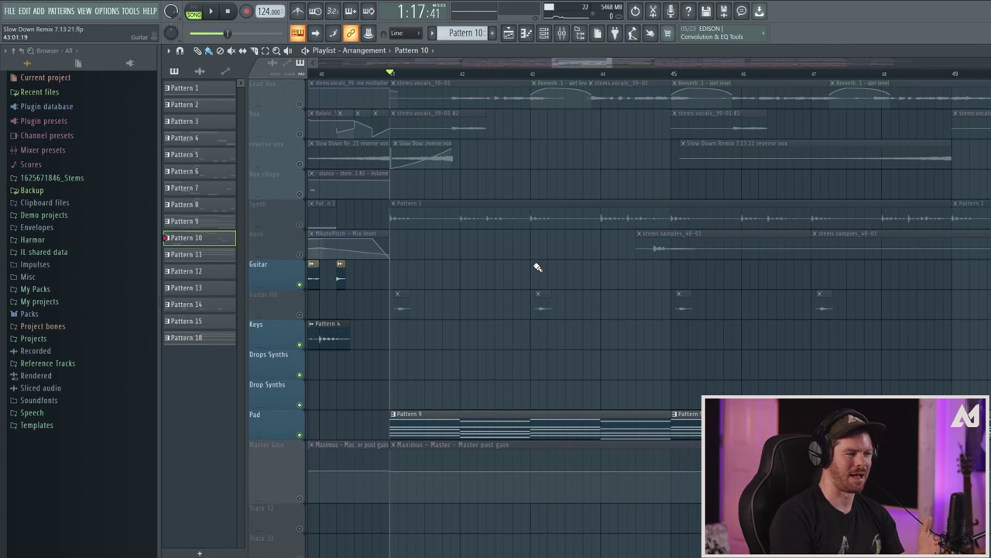
pyautogui.click(459, 420)
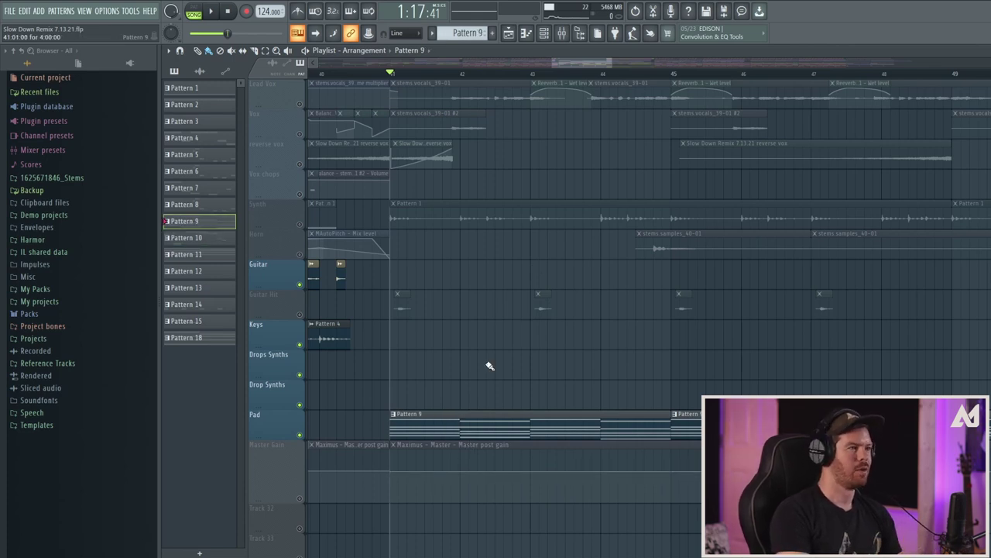
pyautogui.click(525, 33)
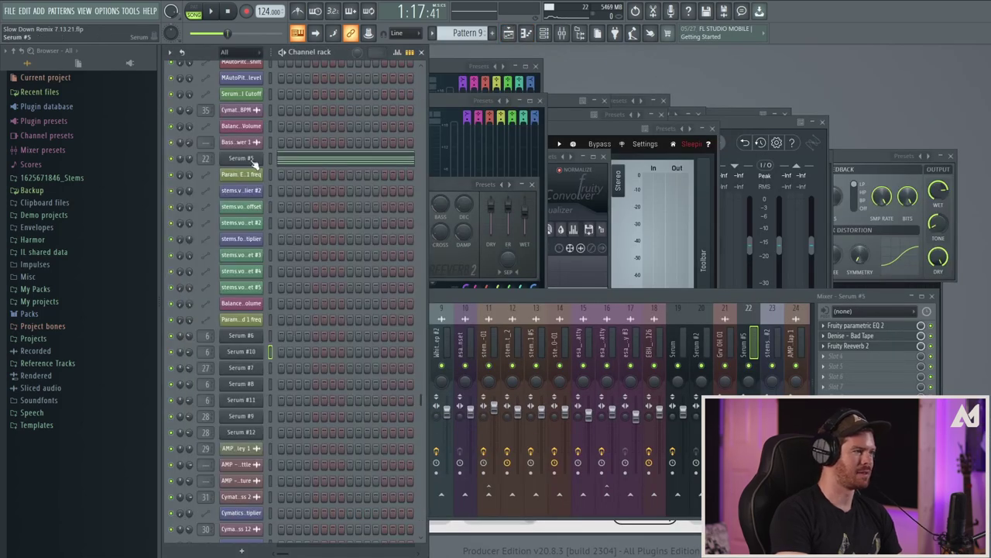
pyautogui.click(241, 159)
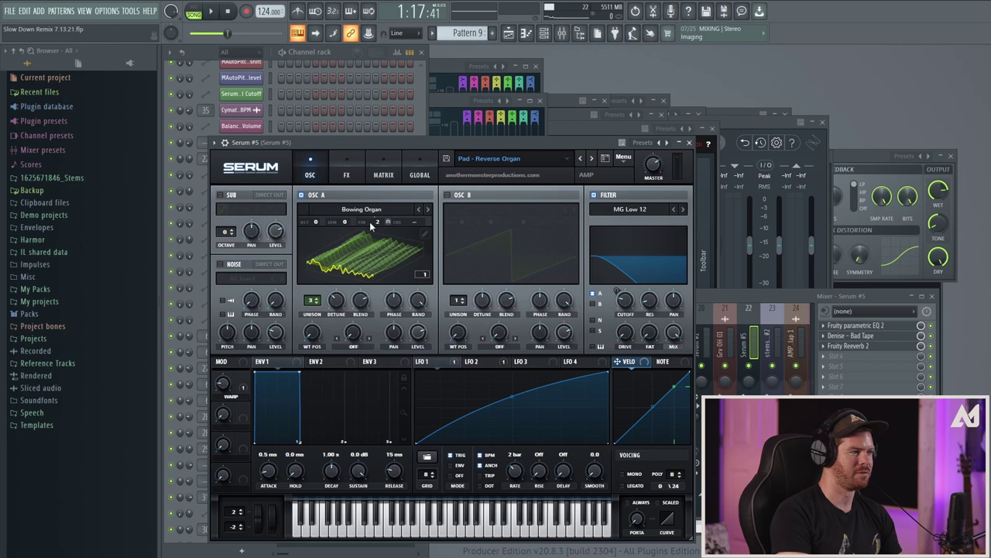
# Audition the pad twice from bar 41 with Serum #5 open, and check the synth's effects page before returning to its oscillators.
pyautogui.press('space')
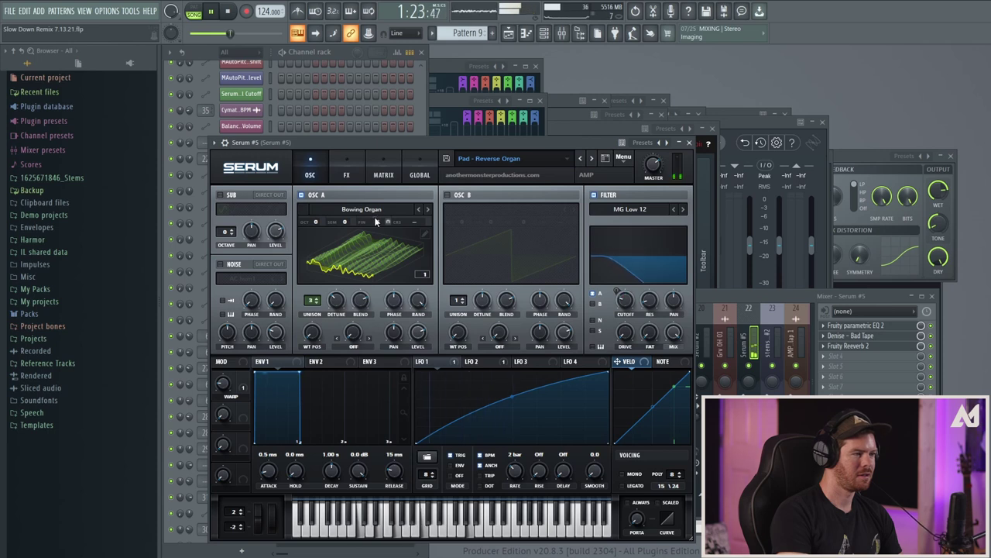
pyautogui.press('space')
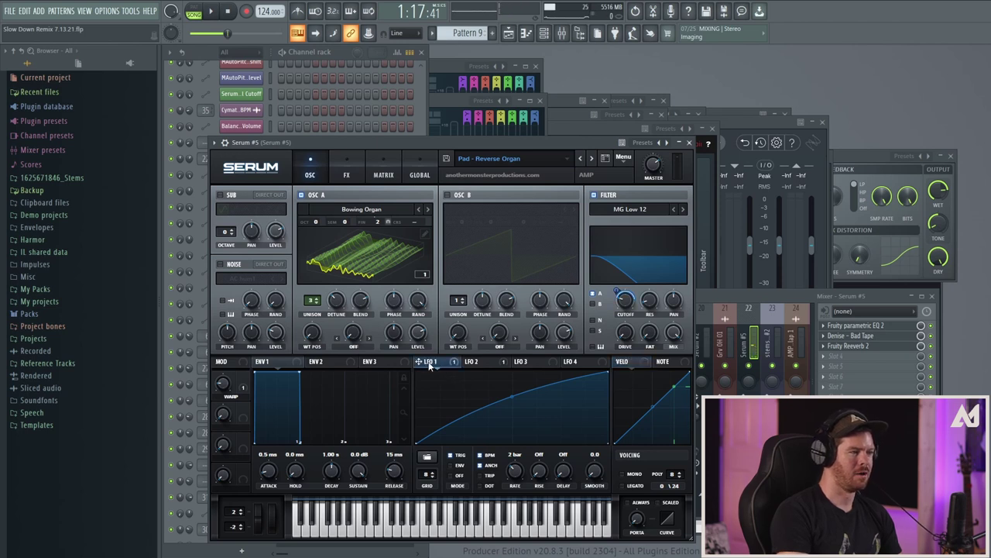
pyautogui.press('space')
pyautogui.press('space')
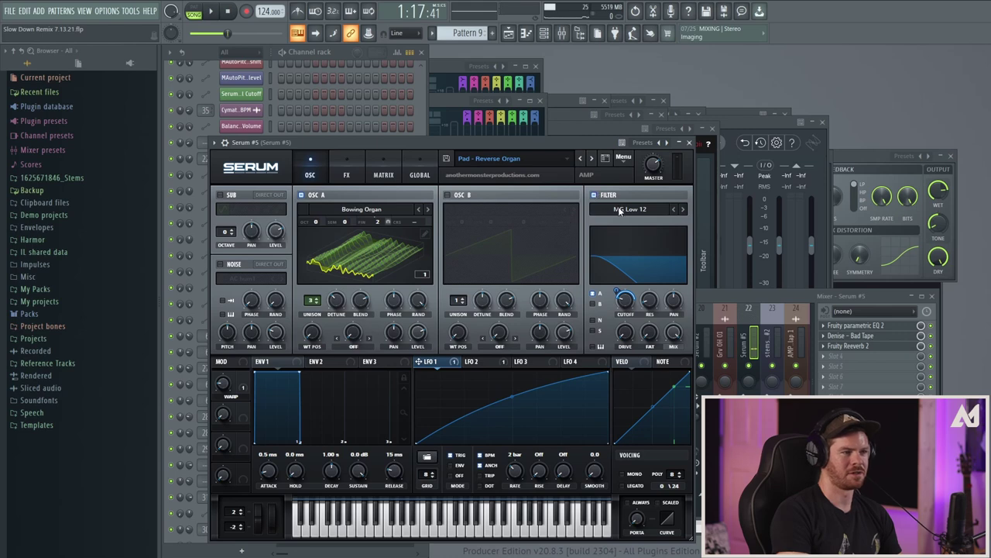
pyautogui.click(347, 172)
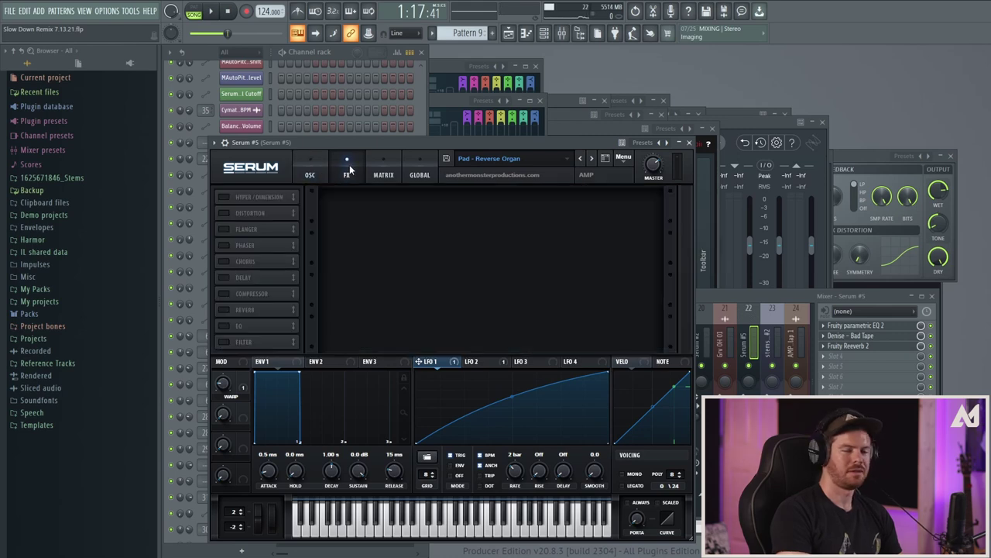
pyautogui.click(314, 171)
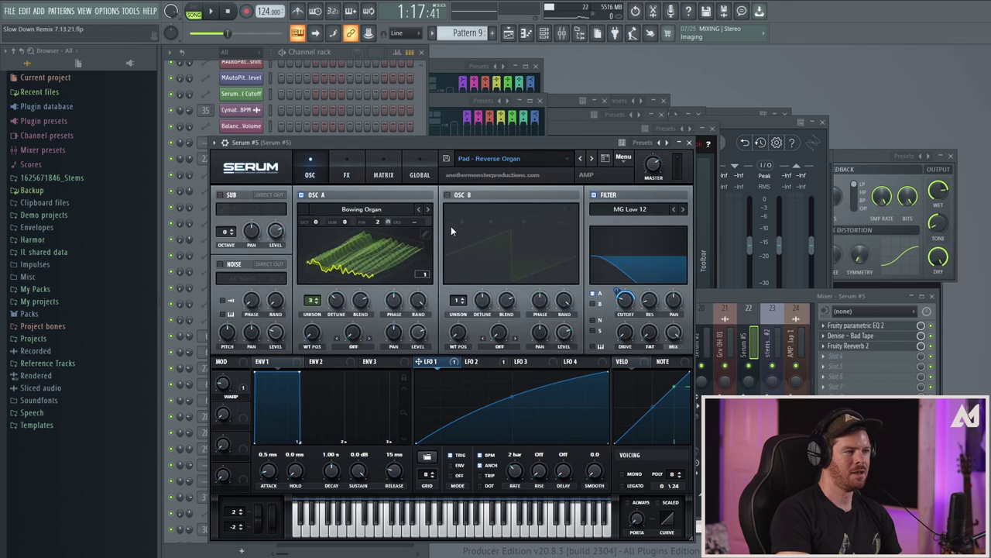